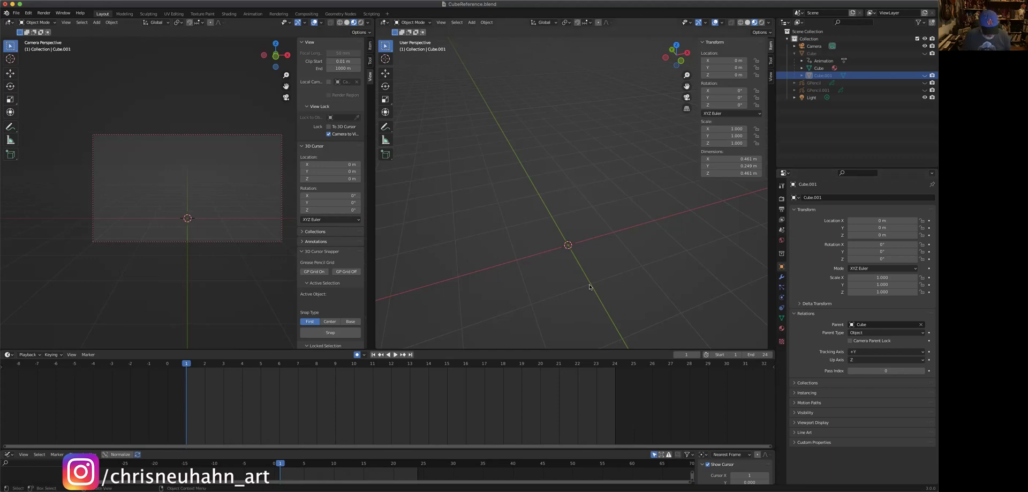
Step: Add a blank Grease Pencil object and draw a large white circle on the grid near the origin in Draw Mode
{"action": "mouse_move", "coordinate": [589, 287]}
{"action": "middle_mouse_down"}
{"action": "mouse_move", "coordinate": [570, 316]}
{"action": "mouse_move", "coordinate": [616, 276]}
{"action": "mouse_move", "coordinate": [625, 281]}
{"action": "mouse_move", "coordinate": [580, 277]}
{"action": "mouse_move", "coordinate": [591, 253]}
{"action": "mouse_move", "coordinate": [589, 291]}
{"action": "middle_mouse_up"}
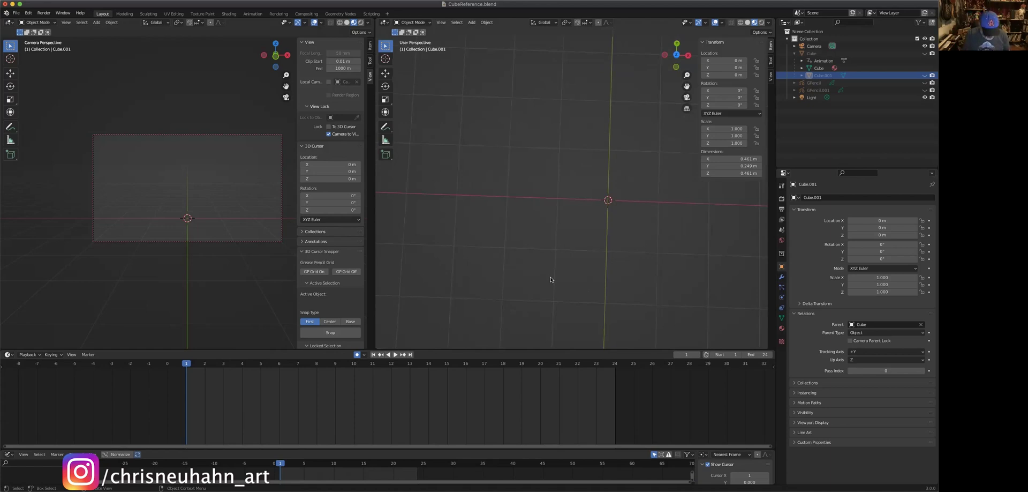
{"action": "key", "text": "shift+a"}
{"action": "mouse_move", "coordinate": [548, 280]}
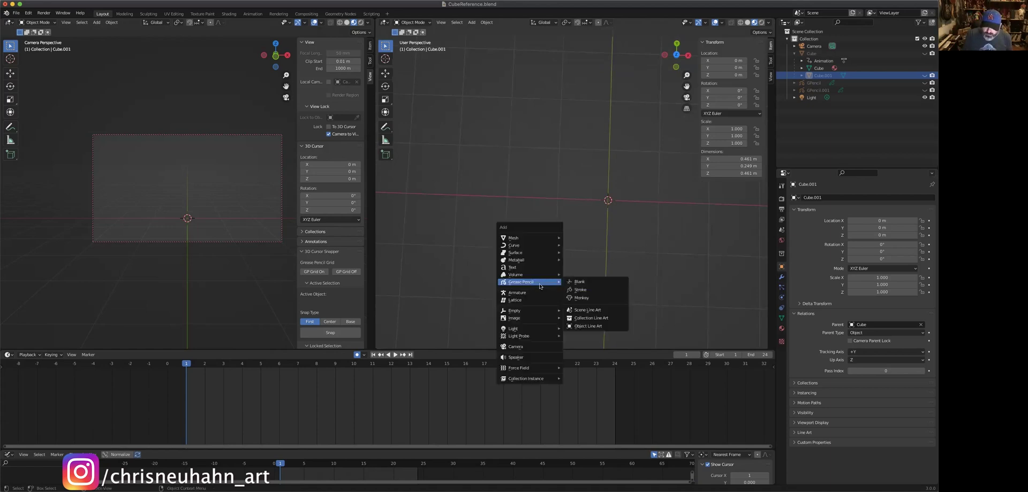
{"action": "left_click", "coordinate": [588, 282]}
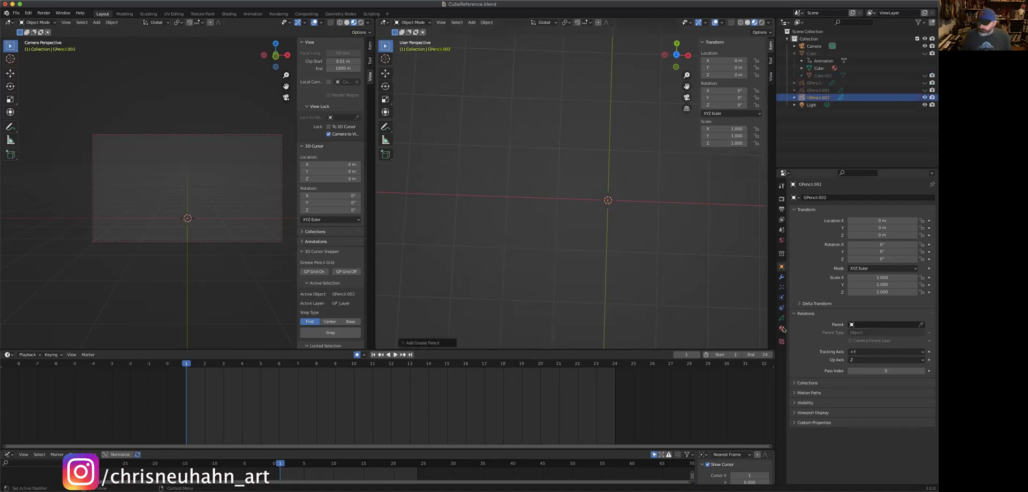
{"action": "key", "text": "ctrl+Tab"}
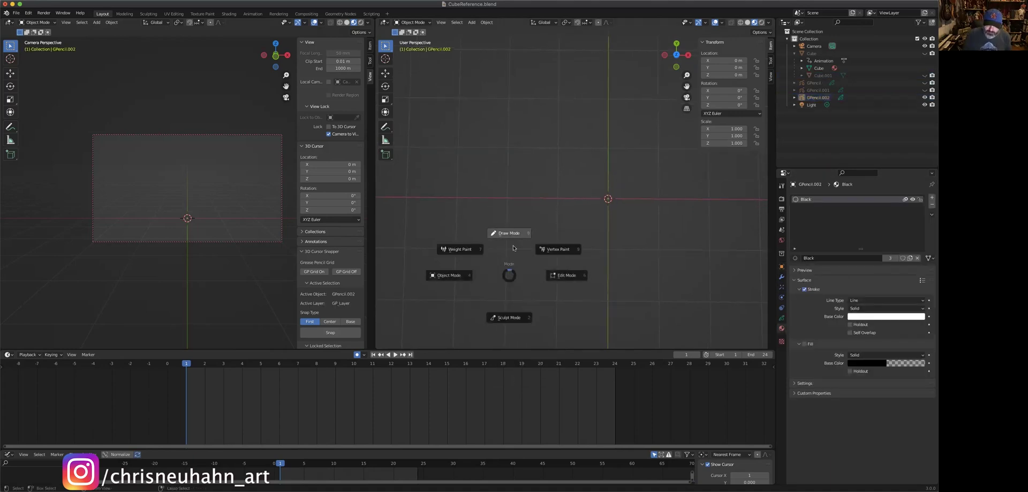
{"action": "left_click", "coordinate": [515, 233]}
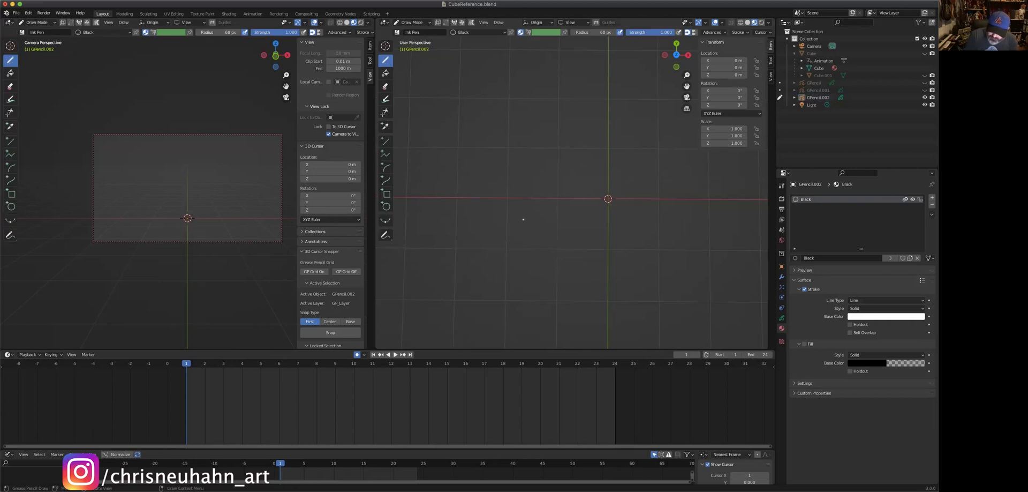
{"action": "mouse_move", "coordinate": [513, 211]}
{"action": "left_mouse_down"}
{"action": "mouse_move", "coordinate": [459, 269]}
{"action": "mouse_move", "coordinate": [513, 315]}
{"action": "mouse_move", "coordinate": [559, 253]}
{"action": "mouse_move", "coordinate": [506, 211]}
{"action": "mouse_move", "coordinate": [460, 250]}
{"action": "left_mouse_up"}
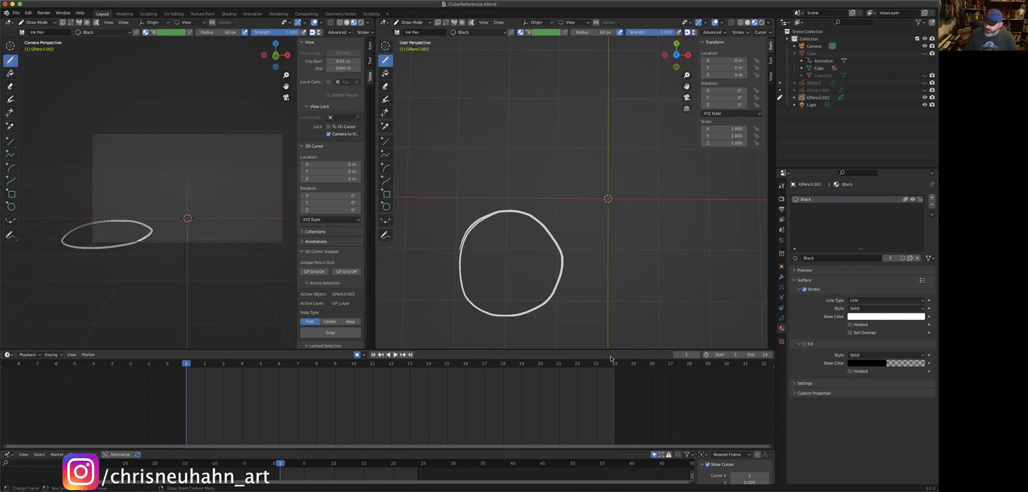
Step: Add a slot with material Black.001, draw a black cross dividing the circle, and label its ends F and S
{"action": "left_click", "coordinate": [932, 197]}
{"action": "left_click", "coordinate": [796, 258]}
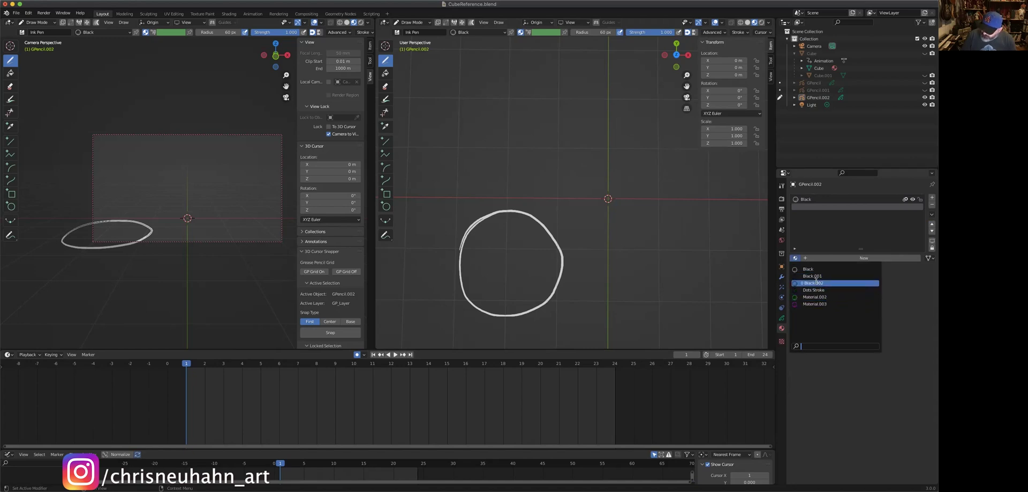
{"action": "left_click", "coordinate": [813, 276]}
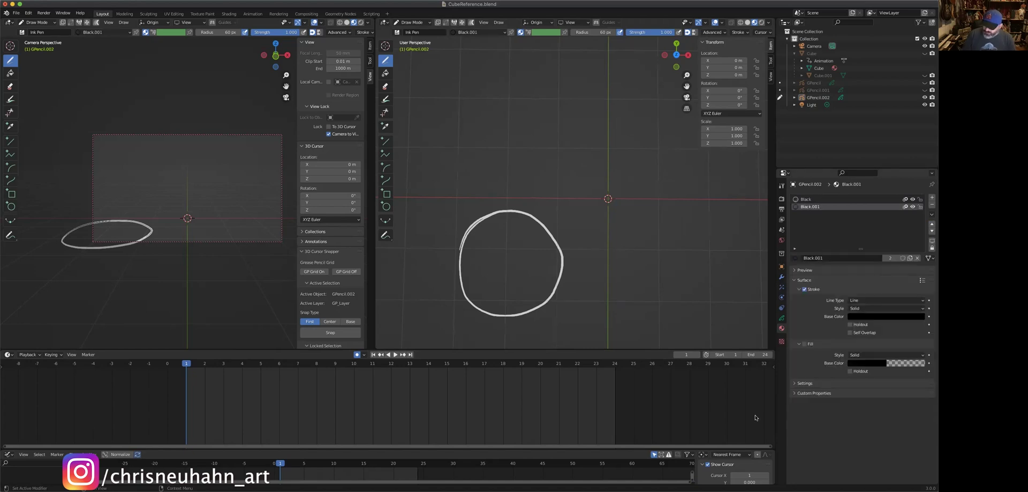
{"action": "left_click_drag", "start_coordinate": [509, 212], "coordinate": [506, 317]}
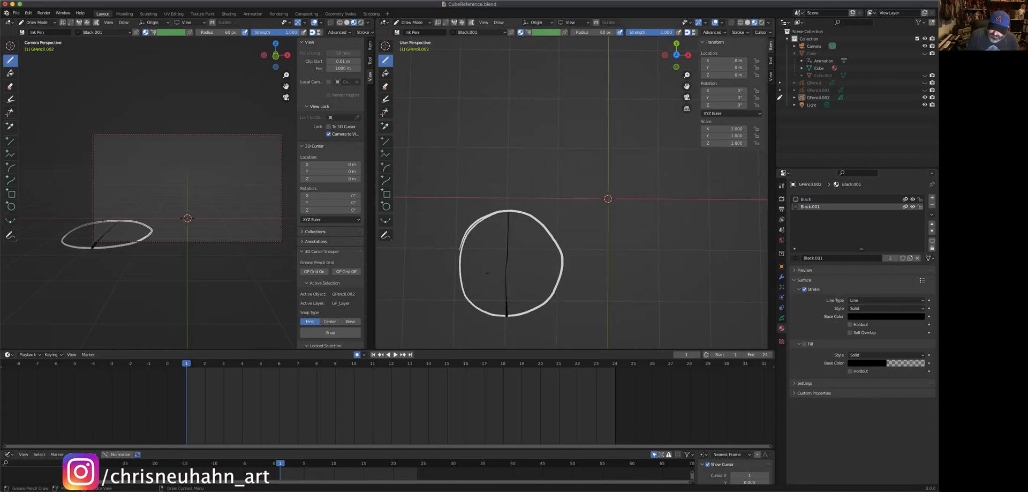
{"action": "left_click_drag", "start_coordinate": [461, 265], "coordinate": [546, 263]}
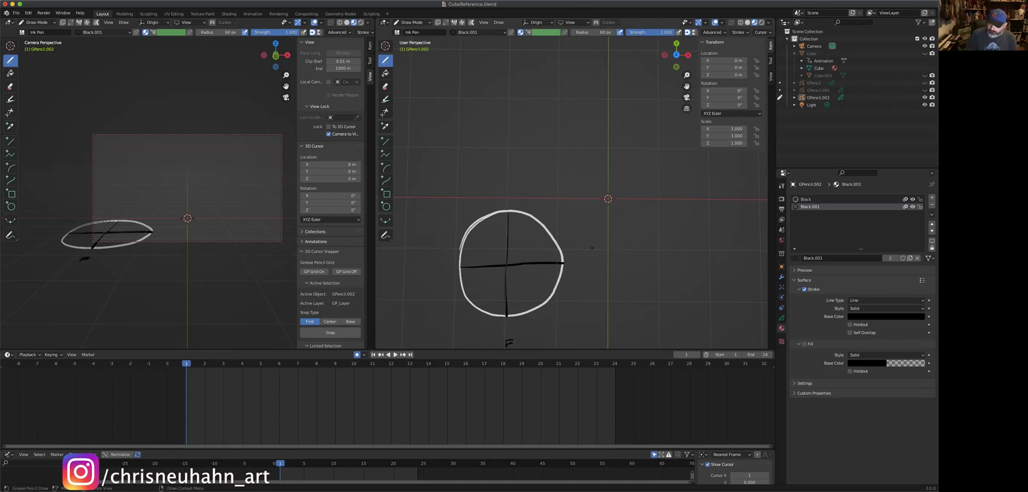
{"action": "left_click_drag", "start_coordinate": [581, 260], "coordinate": [580, 266]}
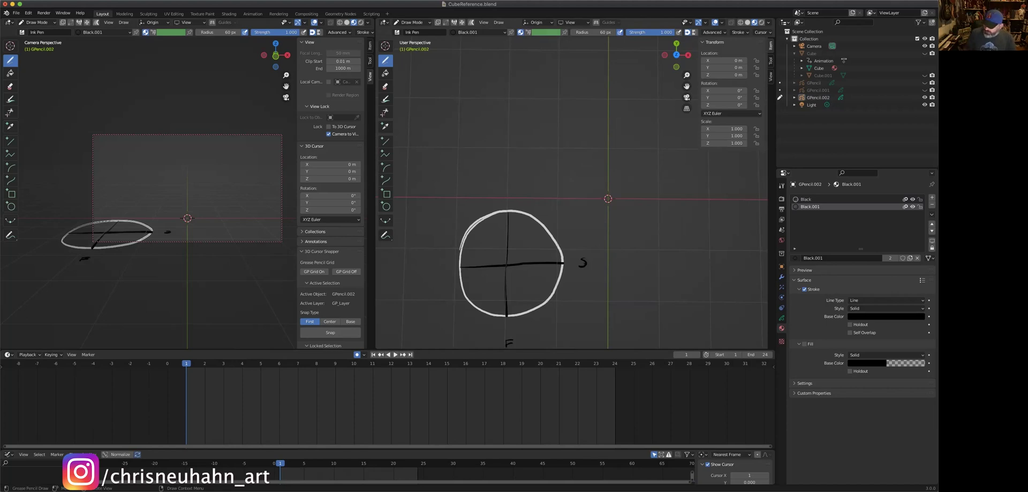
Step: Subdivide the circle with green Material.002 diagonals and magenta Material.003 lines between them, adding a material slot for each
{"action": "left_click", "coordinate": [932, 200]}
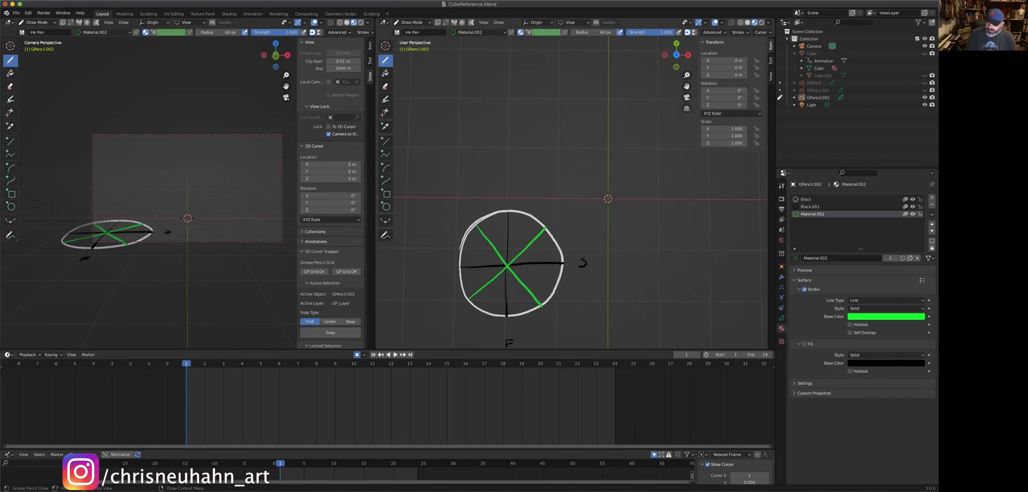
{"action": "left_click", "coordinate": [933, 198]}
{"action": "left_click", "coordinate": [797, 258]}
{"action": "left_click", "coordinate": [814, 305]}
{"action": "mouse_move", "coordinate": [494, 219]}
{"action": "left_mouse_down"}
{"action": "mouse_move", "coordinate": [522, 315]}
{"action": "mouse_move", "coordinate": [532, 216]}
{"action": "left_mouse_up"}
{"action": "left_click_drag", "start_coordinate": [469, 283], "coordinate": [559, 247]}
{"action": "left_click_drag", "start_coordinate": [468, 249], "coordinate": [550, 284]}
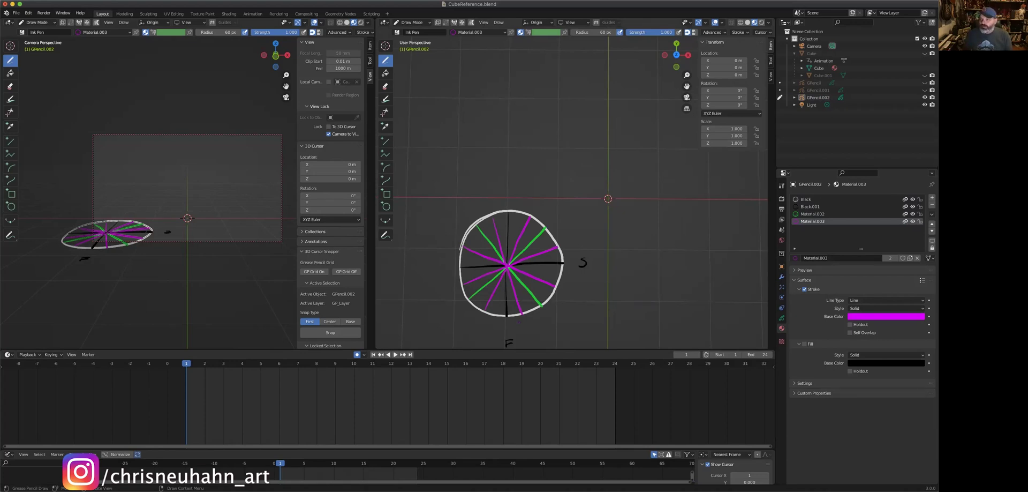
Step: Add a new Grease Pencil layer and draw a white rectangular frame above the circle with the Black material
{"action": "middle_click_drag", "start_coordinate": [574, 315], "coordinate": [575, 261], "text": "shift"}
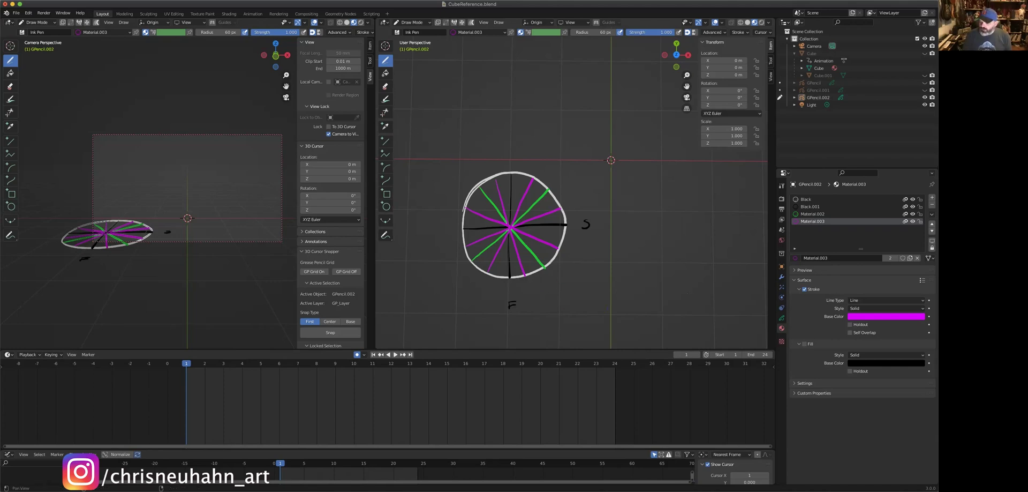
{"action": "left_click", "coordinate": [782, 318]}
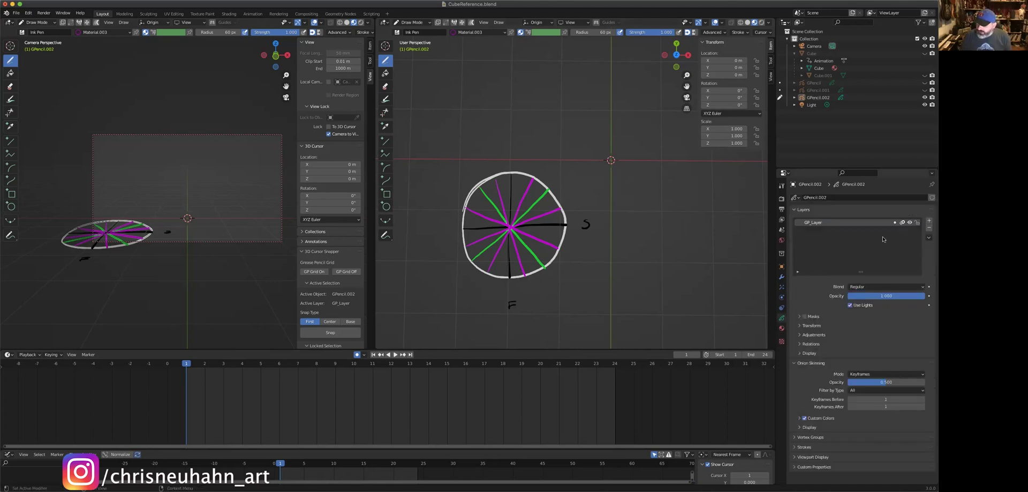
{"action": "left_click", "coordinate": [930, 222]}
{"action": "left_click", "coordinate": [781, 328]}
{"action": "left_click", "coordinate": [814, 199]}
{"action": "left_click_drag", "start_coordinate": [426, 79], "coordinate": [521, 76]}
{"action": "mouse_move", "coordinate": [426, 81]}
{"action": "left_mouse_down"}
{"action": "mouse_move", "coordinate": [427, 149]}
{"action": "mouse_move", "coordinate": [458, 147]}
{"action": "mouse_move", "coordinate": [542, 134]}
{"action": "mouse_move", "coordinate": [534, 74]}
{"action": "left_mouse_up"}
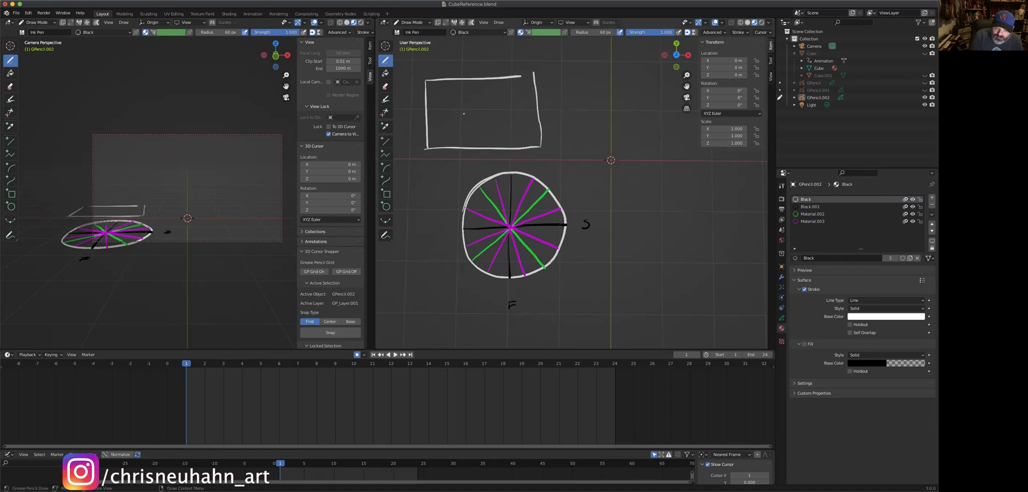
Step: Sketch a head with cross guidelines, shoulders and a vertical line inside the rectangular frame
{"action": "mouse_move", "coordinate": [470, 103]}
{"action": "left_mouse_down"}
{"action": "mouse_move", "coordinate": [469, 118]}
{"action": "mouse_move", "coordinate": [481, 99]}
{"action": "mouse_move", "coordinate": [489, 125]}
{"action": "mouse_move", "coordinate": [467, 127]}
{"action": "mouse_move", "coordinate": [481, 127]}
{"action": "left_mouse_up"}
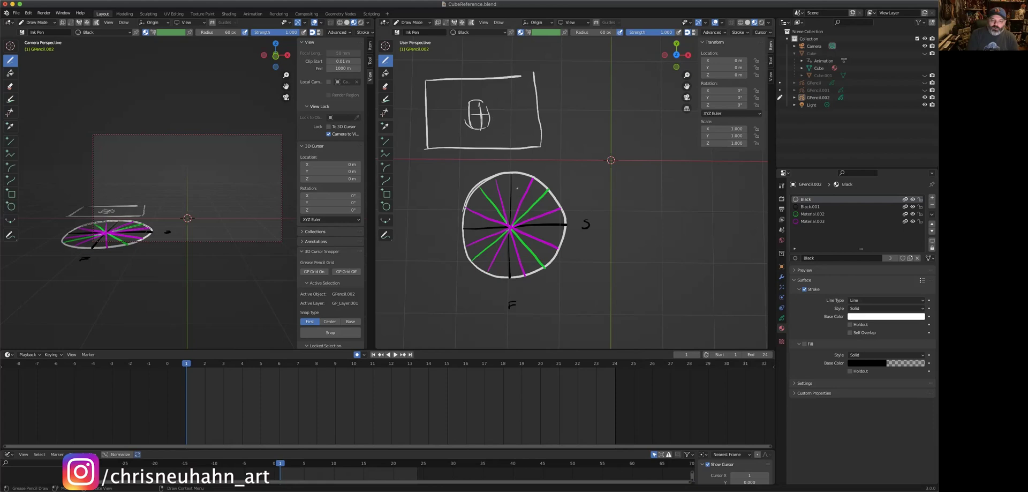
{"action": "left_click_drag", "start_coordinate": [502, 82], "coordinate": [502, 129]}
{"action": "mouse_move", "coordinate": [501, 81]}
{"action": "left_mouse_down"}
{"action": "mouse_move", "coordinate": [505, 127]}
{"action": "mouse_move", "coordinate": [474, 140]}
{"action": "mouse_move", "coordinate": [474, 153]}
{"action": "mouse_move", "coordinate": [461, 134]}
{"action": "mouse_move", "coordinate": [453, 150]}
{"action": "mouse_move", "coordinate": [501, 133]}
{"action": "left_mouse_up"}
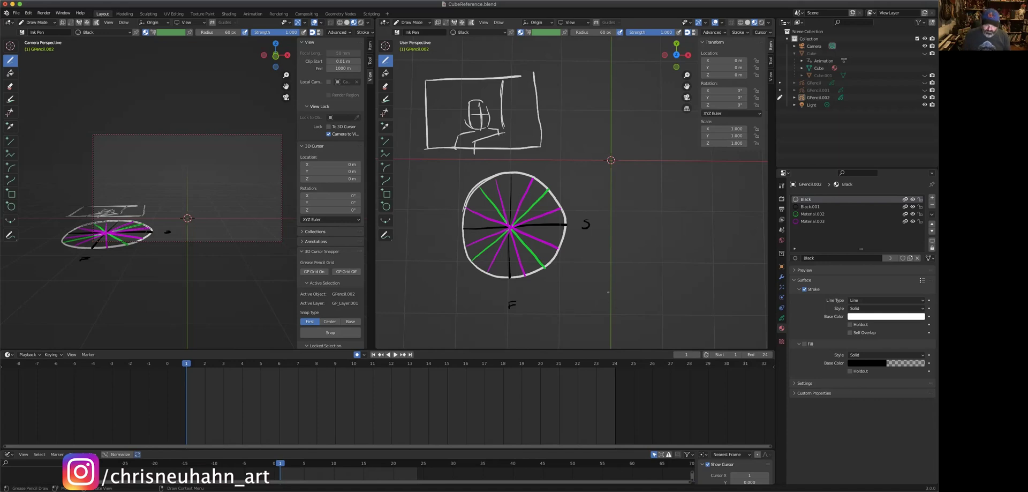
Step: Select all the strokes in Edit Mode and move them along the negative X axis, away from the origin
{"action": "key", "text": "Tab"}
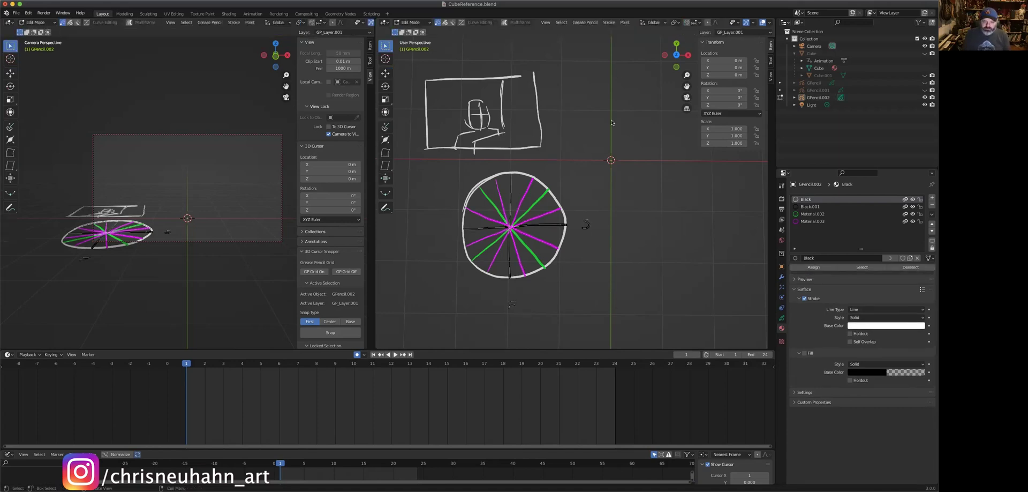
{"action": "mouse_move", "coordinate": [631, 59]}
{"action": "left_mouse_down"}
{"action": "mouse_move", "coordinate": [507, 167]}
{"action": "mouse_move", "coordinate": [398, 329]}
{"action": "left_mouse_up"}
{"action": "key", "text": "g"}
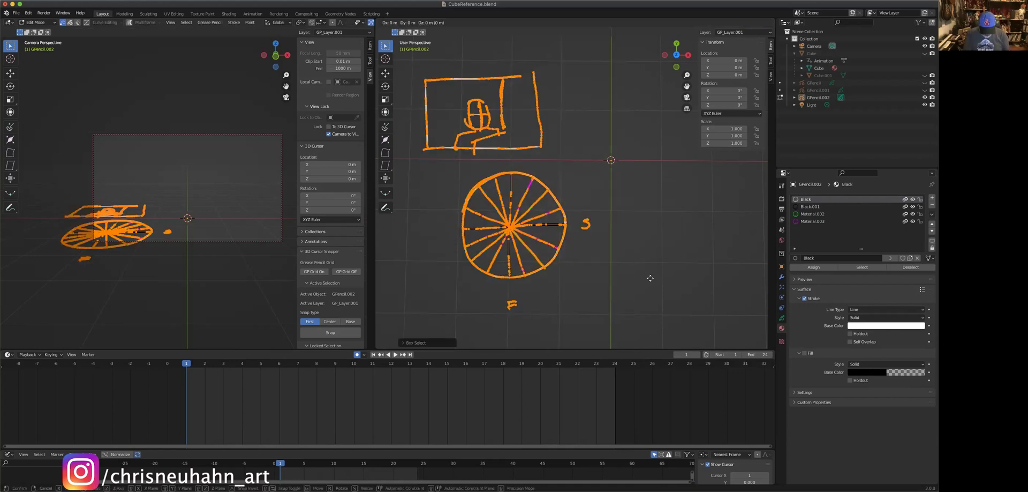
{"action": "key", "text": "x"}
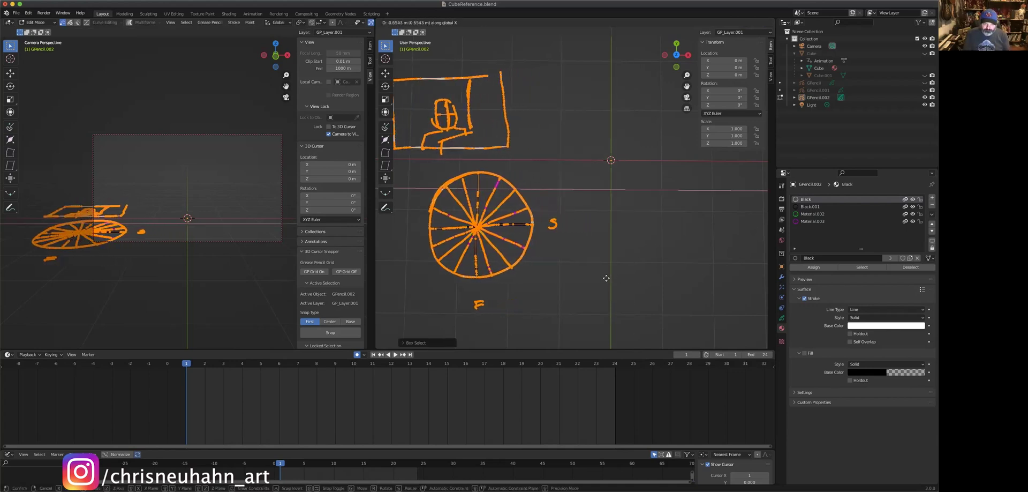
{"action": "left_click", "coordinate": [569, 291]}
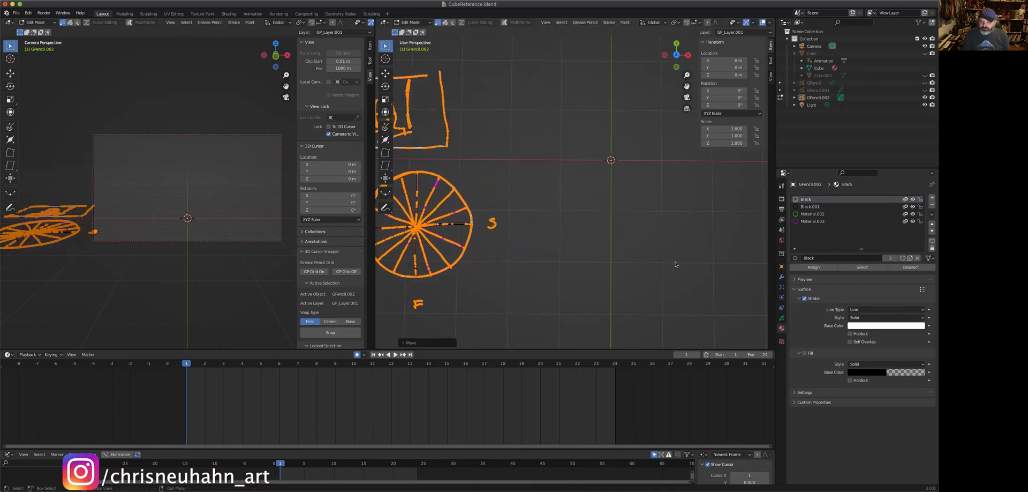
{"action": "mouse_move", "coordinate": [656, 266]}
{"action": "middle_mouse_down"}
{"action": "mouse_move", "coordinate": [657, 233]}
{"action": "mouse_move", "coordinate": [647, 271]}
{"action": "middle_mouse_up"}
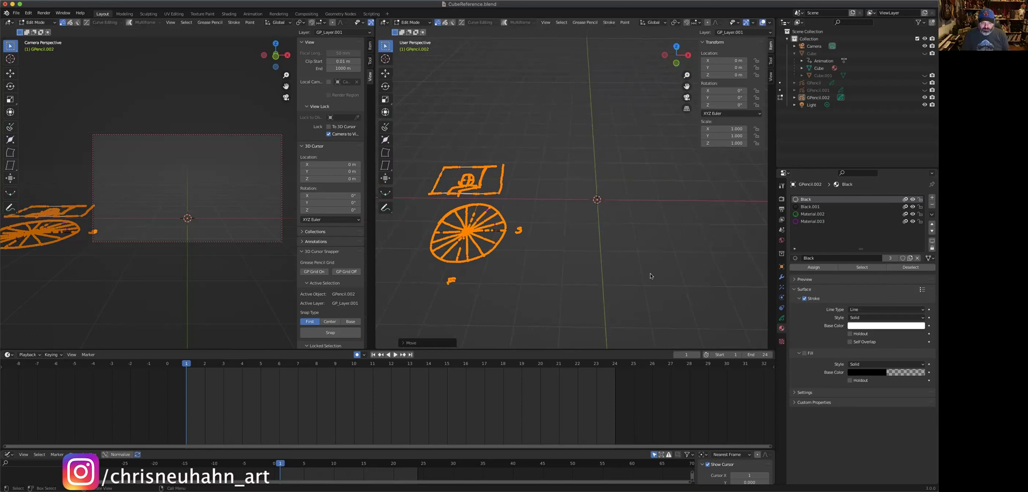
{"action": "key", "text": "Tab"}
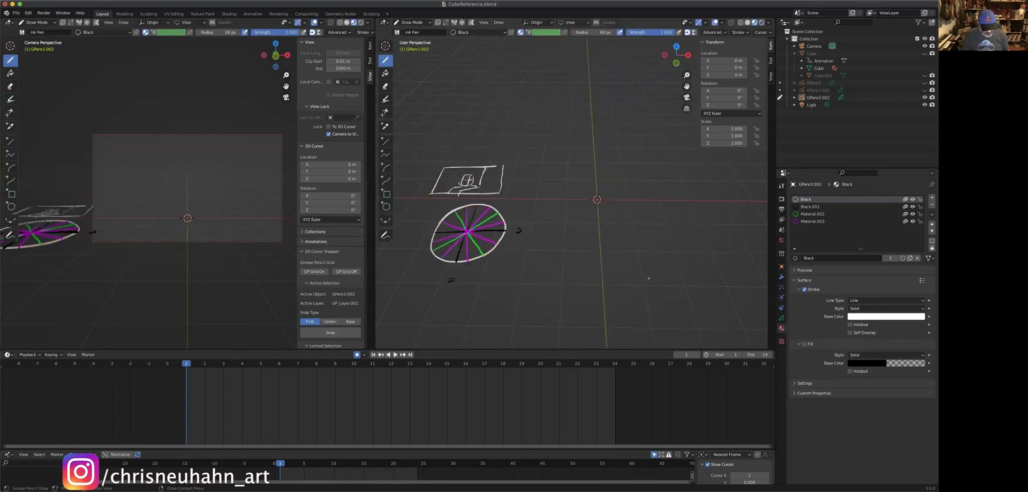
Step: Return to Object Mode and add a 2 m mesh cube at the origin
{"action": "key", "text": "ctrl+Tab"}
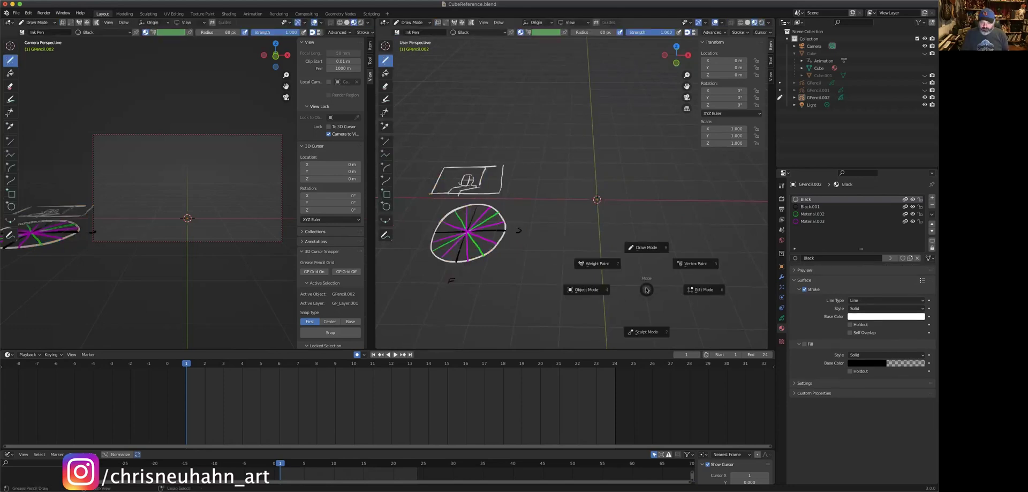
{"action": "left_click", "coordinate": [589, 293]}
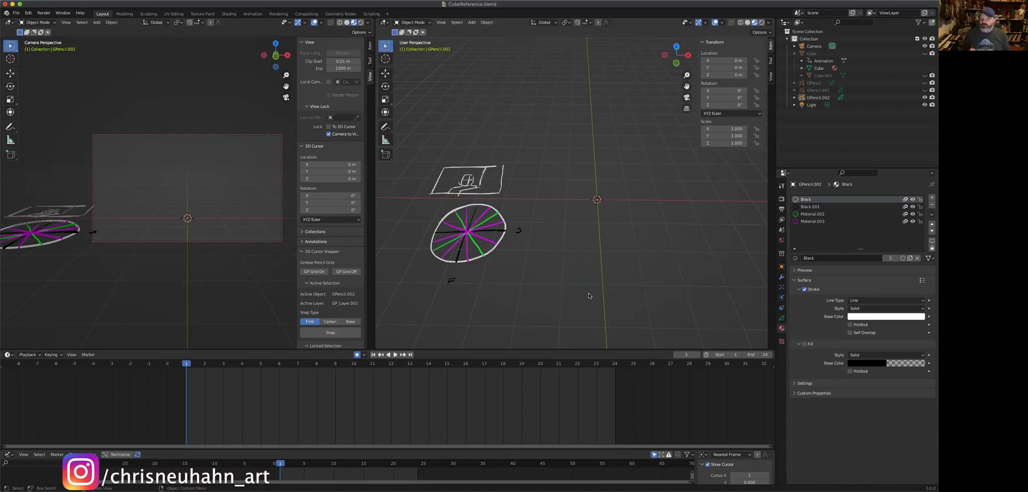
{"action": "key", "text": "shift+a"}
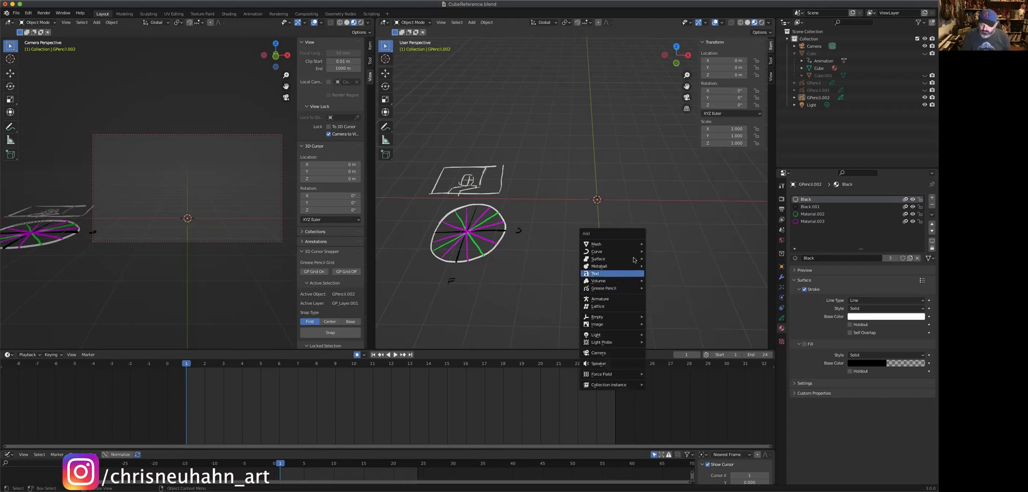
{"action": "left_click", "coordinate": [662, 250]}
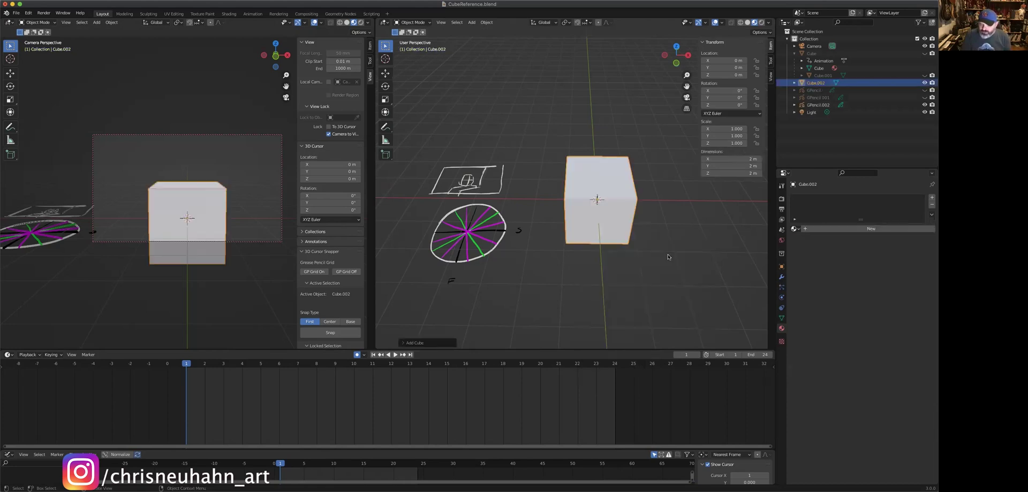
Step: Create a new material for the cube and darken its base color to grey
{"action": "mouse_move", "coordinate": [639, 290]}
{"action": "middle_mouse_down"}
{"action": "mouse_move", "coordinate": [627, 277]}
{"action": "mouse_move", "coordinate": [635, 281]}
{"action": "middle_mouse_up"}
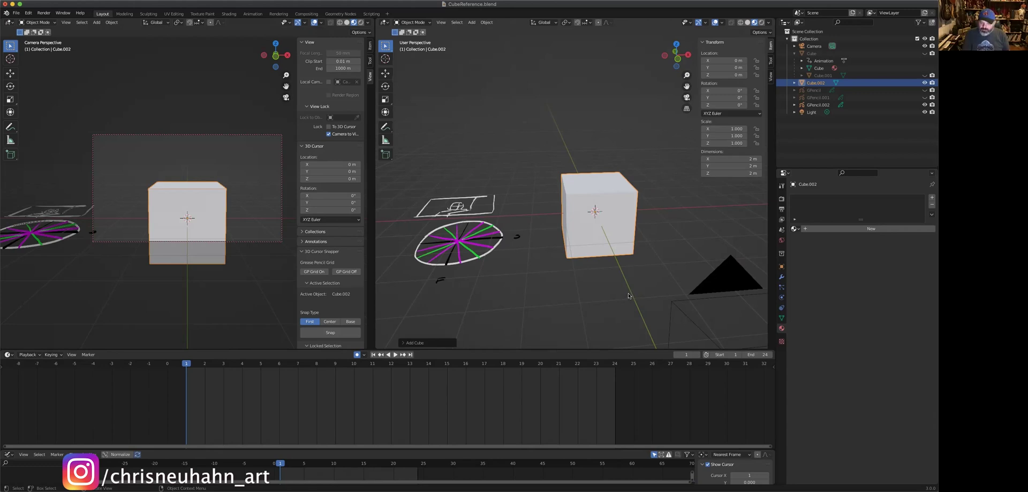
{"action": "left_click", "coordinate": [871, 228]}
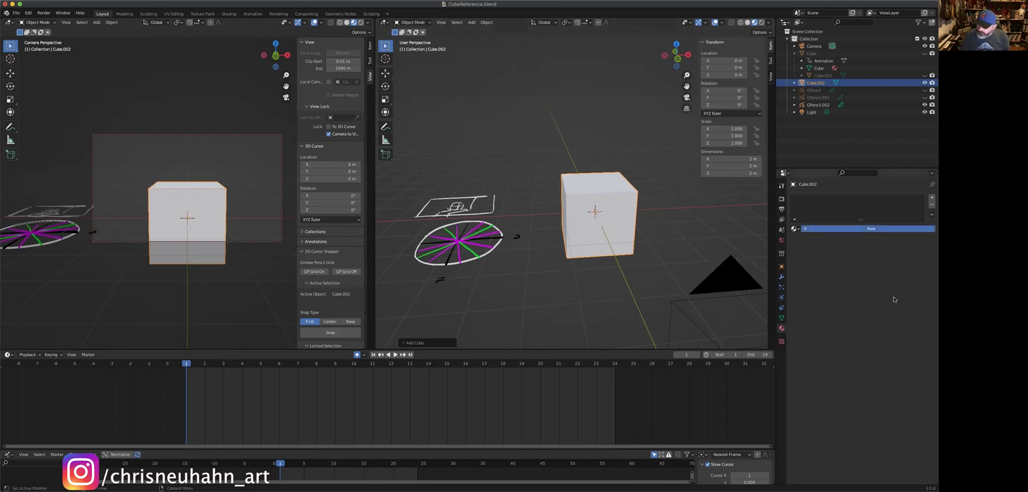
{"action": "left_click", "coordinate": [897, 306]}
{"action": "left_click_drag", "start_coordinate": [921, 217], "coordinate": [919, 225]}
Step: Move the whole cube mesh up about 1.17 m along Z in Edit Mode, leaving the object's origin in place
{"action": "middle_click_drag", "start_coordinate": [613, 307], "coordinate": [613, 304]}
{"action": "key", "text": "Tab"}
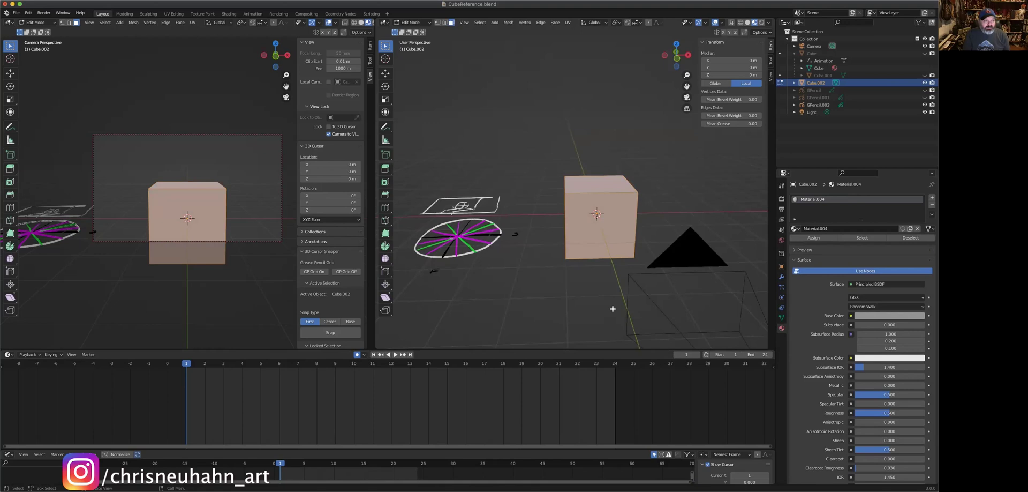
{"action": "key", "text": "g"}
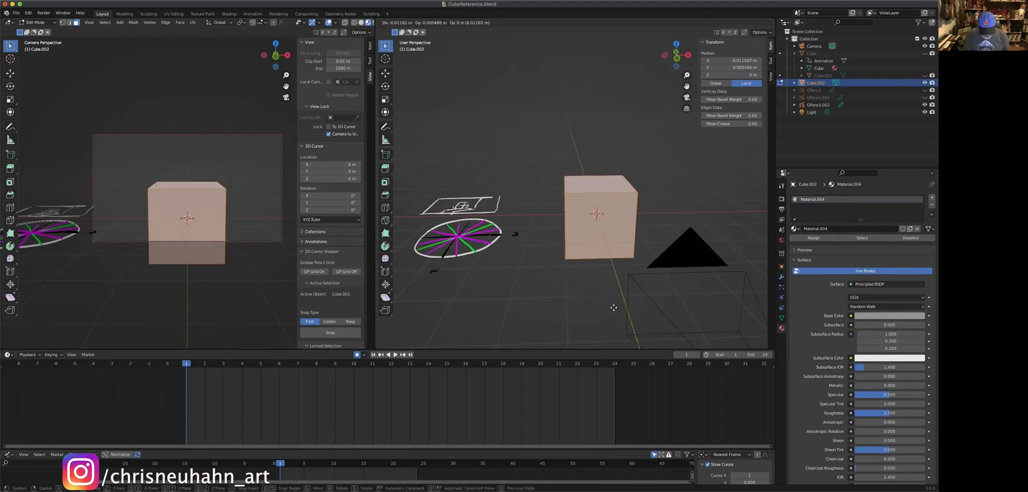
{"action": "key", "text": "z"}
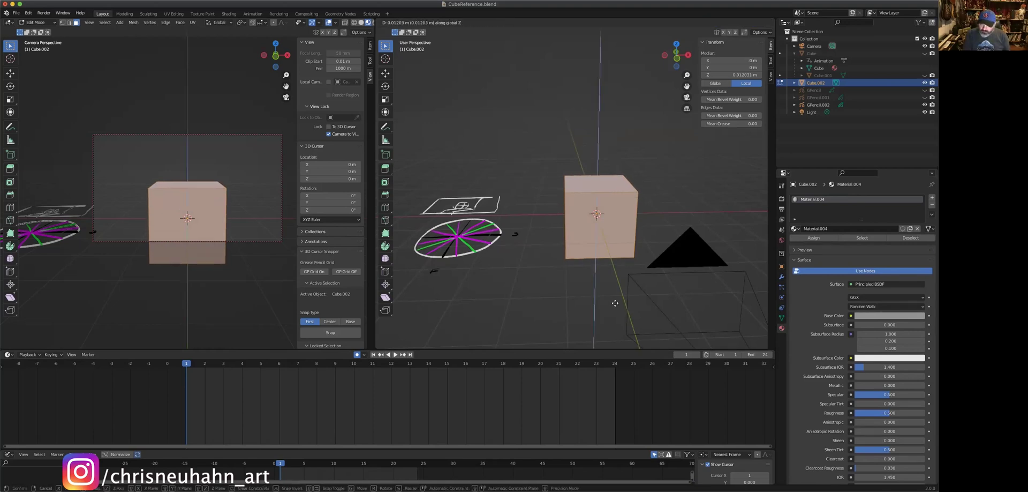
{"action": "left_click", "coordinate": [629, 273]}
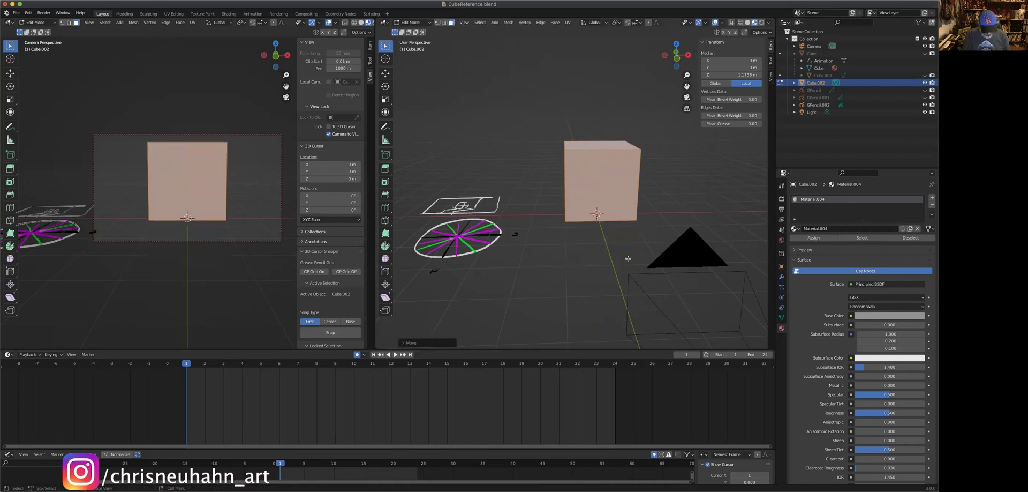
{"action": "scroll", "coordinate": [628, 259], "scroll_direction": "up", "scroll_amount": 4}
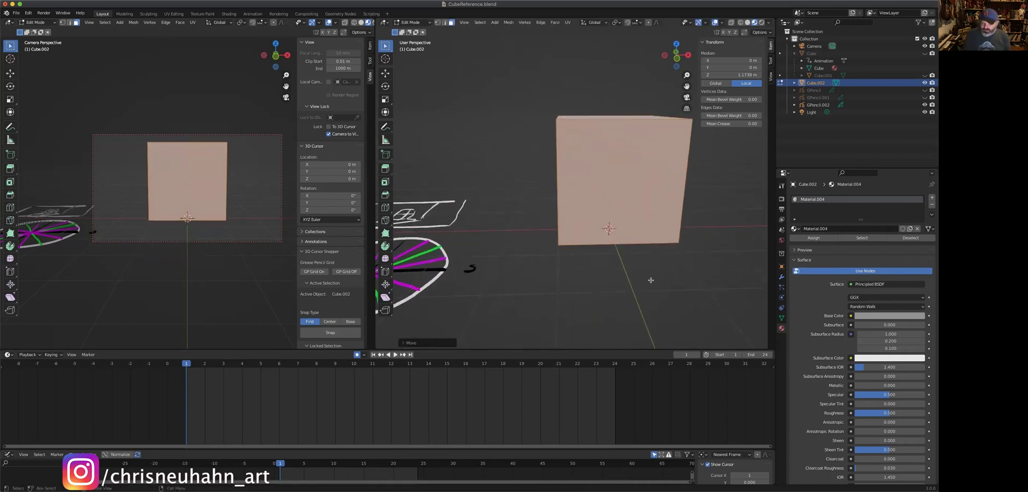
Step: Leave Edit Mode and select the camera in front of the cube
{"action": "scroll", "coordinate": [631, 287], "scroll_direction": "down", "scroll_amount": 3}
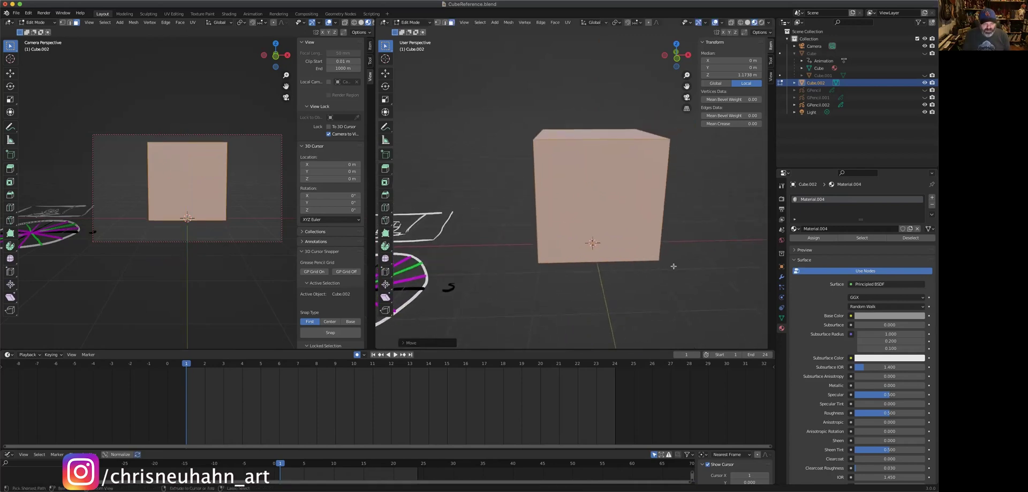
{"action": "scroll", "coordinate": [621, 339], "scroll_direction": "down", "scroll_amount": 2}
{"action": "scroll", "coordinate": [622, 339], "scroll_direction": "down", "scroll_amount": 1}
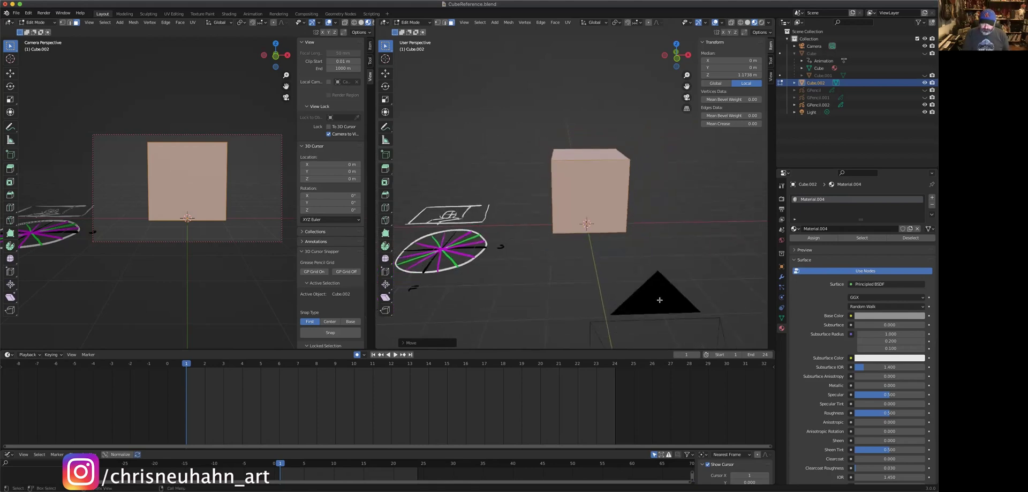
{"action": "key", "text": "Tab"}
{"action": "left_click", "coordinate": [665, 303]}
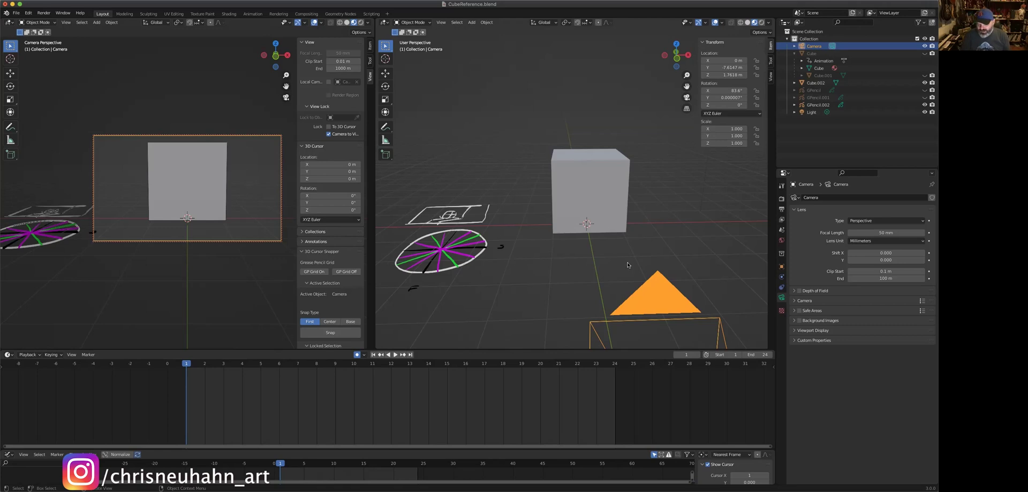
{"action": "mouse_move", "coordinate": [628, 265]}
{"action": "middle_mouse_down"}
{"action": "mouse_move", "coordinate": [615, 262]}
{"action": "mouse_move", "coordinate": [622, 269]}
{"action": "middle_mouse_up"}
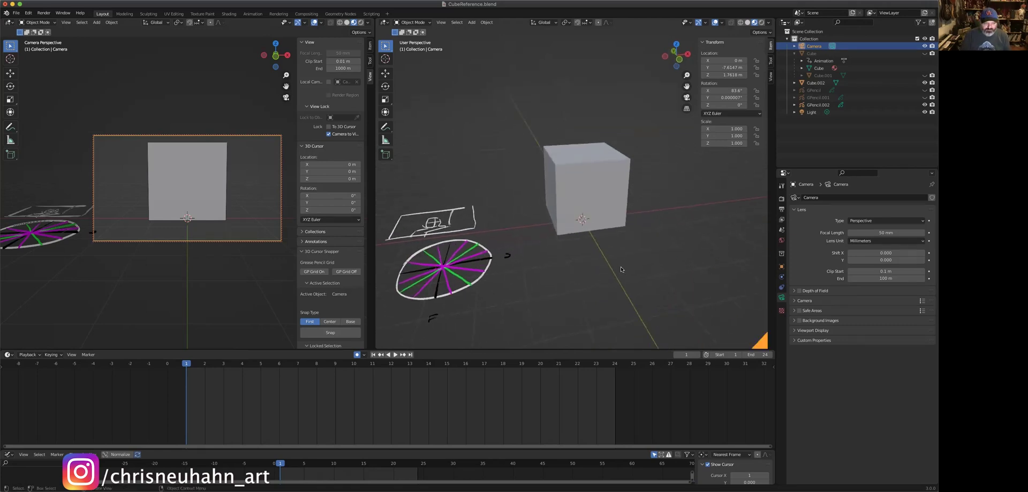
Step: Add a centered vertical loop cut through the front and top of the grey cube in Edit Mode
{"action": "left_click", "coordinate": [621, 203]}
{"action": "key", "text": "Tab"}
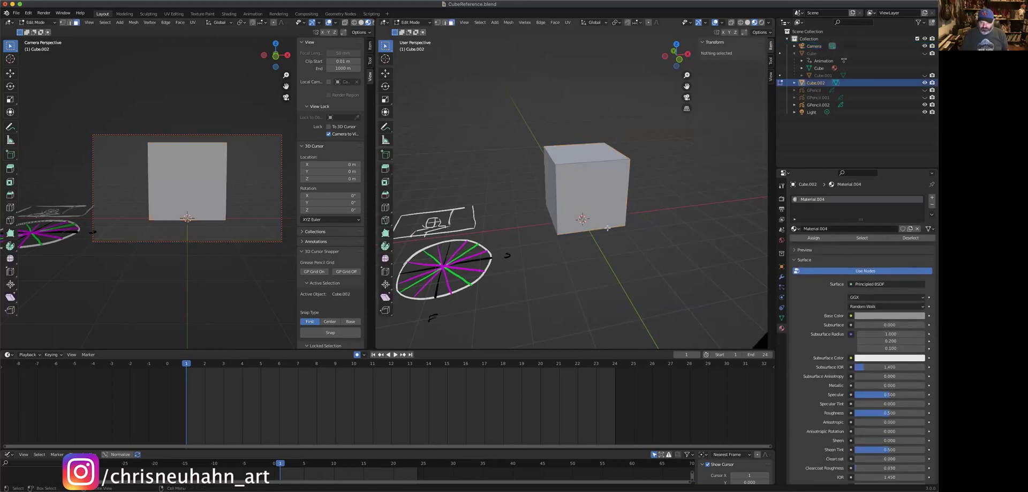
{"action": "key", "text": "ctrl+r"}
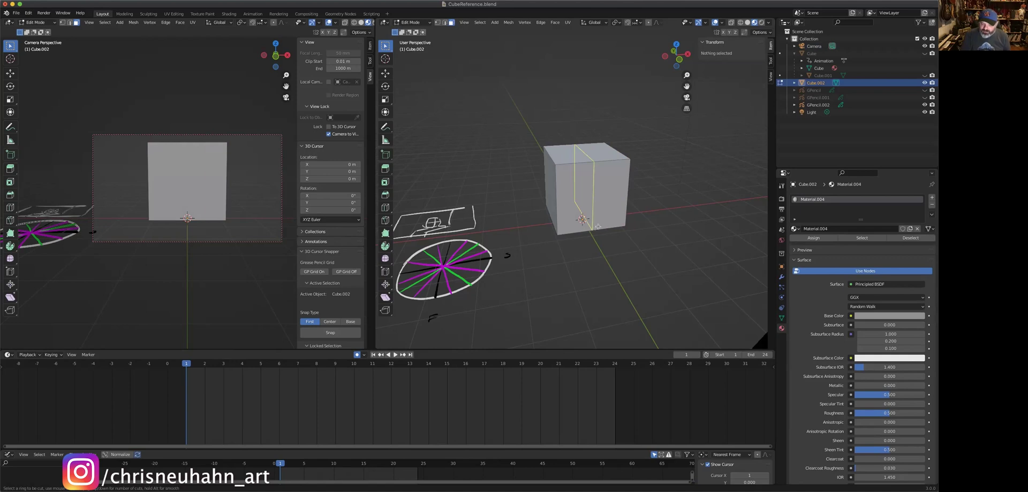
{"action": "left_click", "coordinate": [592, 231]}
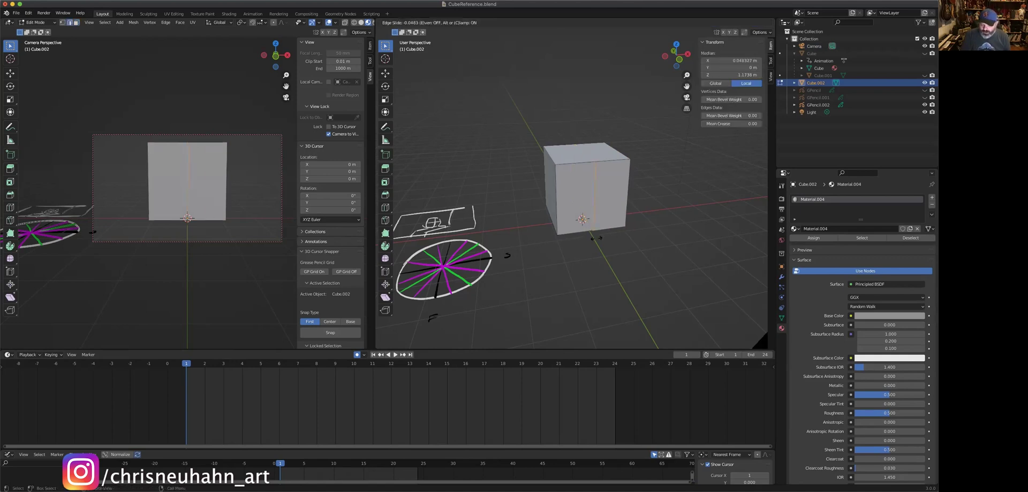
{"action": "right_click", "coordinate": [597, 246]}
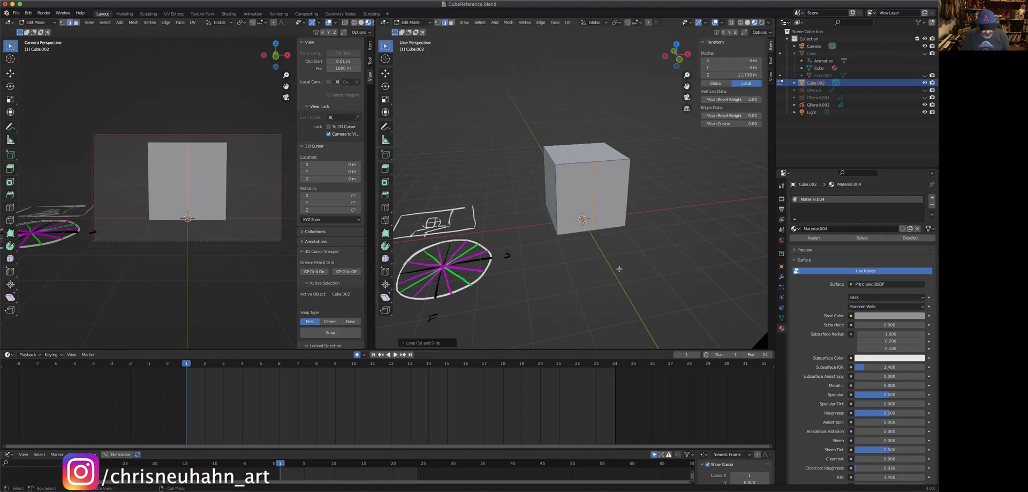
Step: Add a second centered vertical loop cut through the cube's side faces, perpendicular to the first
{"action": "middle_click_drag", "start_coordinate": [613, 262], "coordinate": [547, 216]}
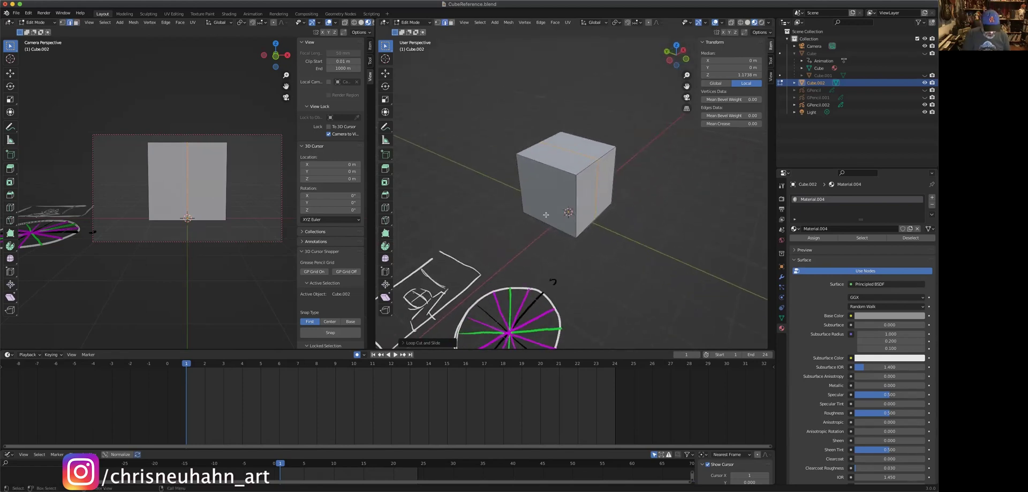
{"action": "key", "text": "ctrl+r"}
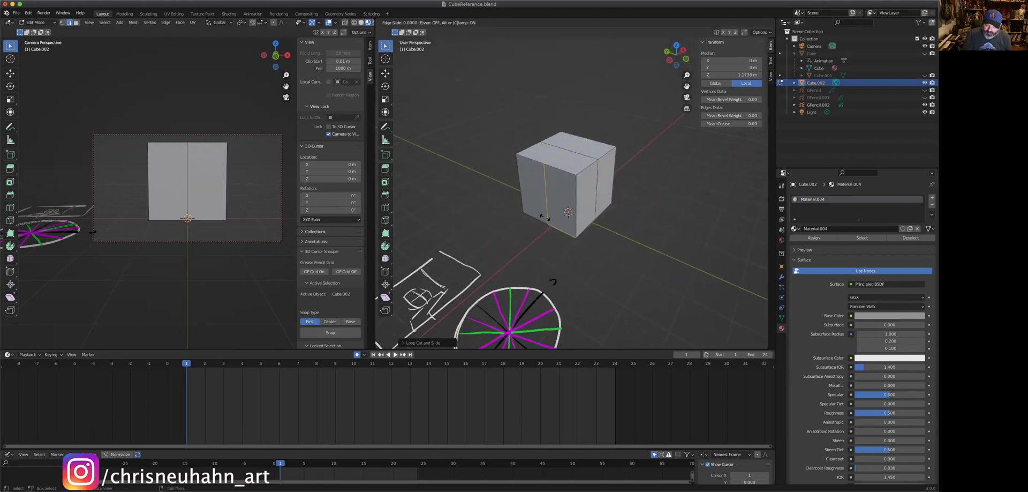
{"action": "left_click", "coordinate": [545, 216]}
{"action": "right_click", "coordinate": [581, 251]}
{"action": "mouse_move", "coordinate": [581, 252]}
{"action": "middle_mouse_down"}
{"action": "mouse_move", "coordinate": [629, 296]}
{"action": "mouse_move", "coordinate": [601, 296]}
{"action": "mouse_move", "coordinate": [631, 276]}
{"action": "mouse_move", "coordinate": [623, 284]}
{"action": "mouse_move", "coordinate": [604, 256]}
{"action": "middle_mouse_up"}
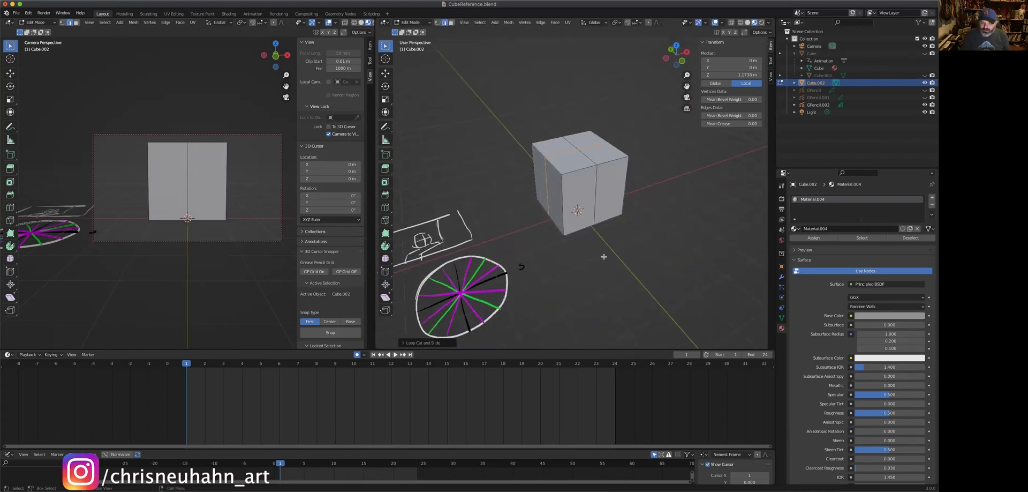
Step: Select the cube's vertical corner edges and scale them inward to about 0.71 with Z locked, forming an octagonal prism
{"action": "left_click", "coordinate": [565, 201]}
{"action": "left_click", "coordinate": [618, 185], "text": "shift"}
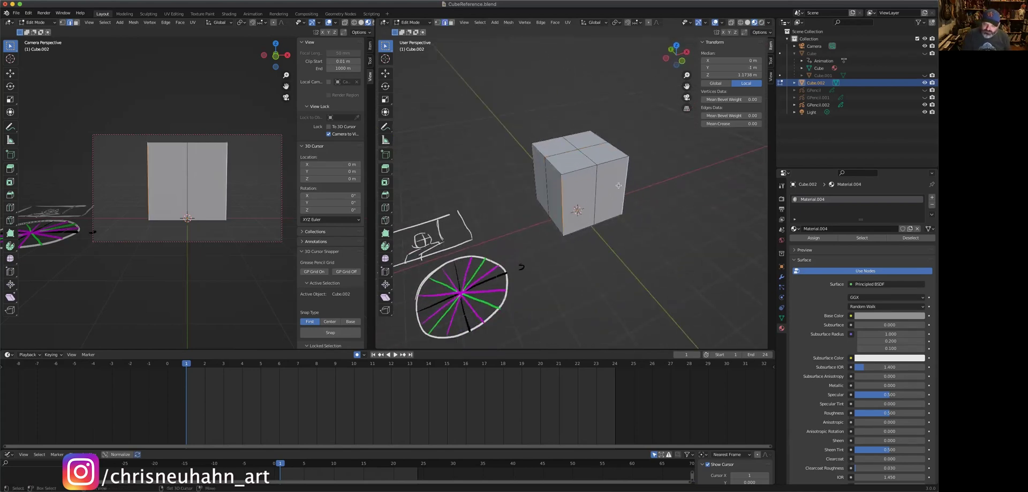
{"action": "mouse_move", "coordinate": [638, 232]}
{"action": "middle_mouse_down"}
{"action": "mouse_move", "coordinate": [555, 229]}
{"action": "mouse_move", "coordinate": [603, 261]}
{"action": "mouse_move", "coordinate": [647, 266]}
{"action": "middle_mouse_up"}
{"action": "key", "text": "s"}
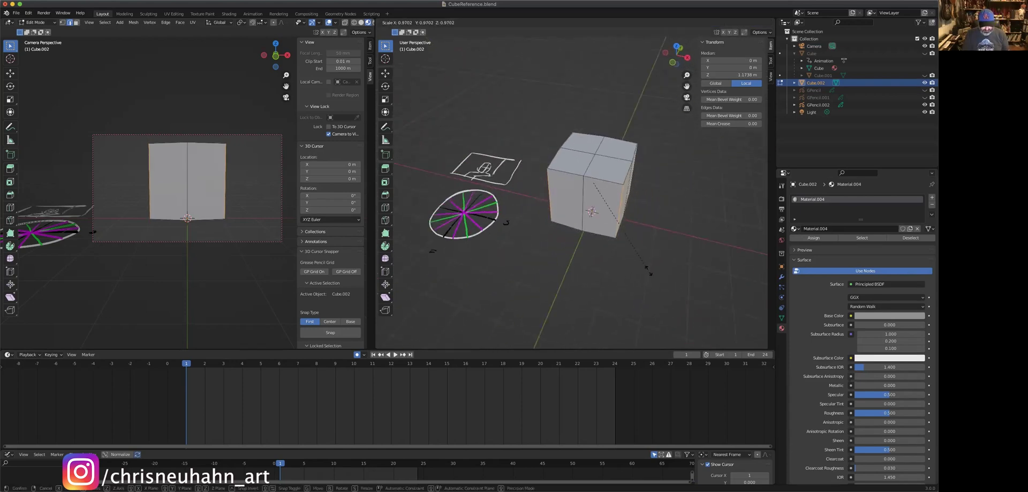
{"action": "key", "text": "shift+z"}
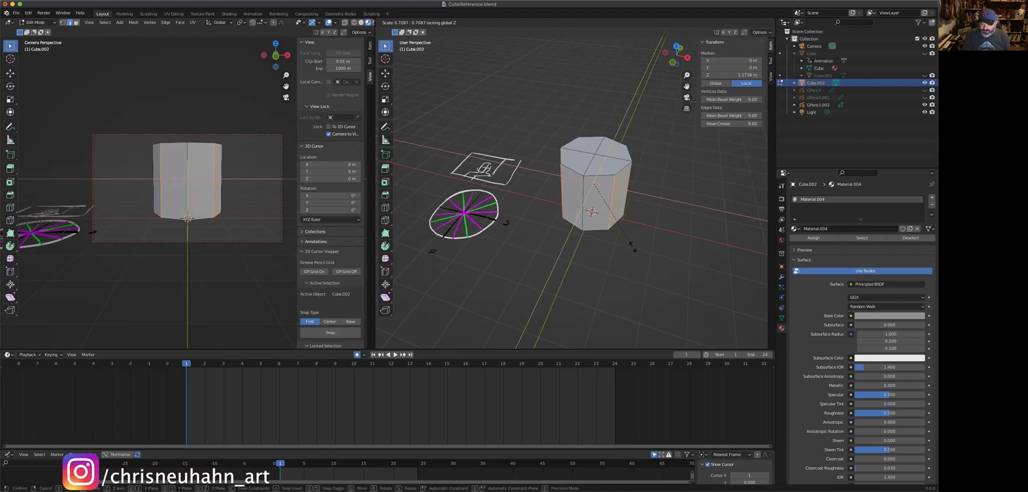
{"action": "left_click", "coordinate": [633, 249]}
Step: Return to Object Mode and turn on the viewport's wireframe overlay
{"action": "mouse_move", "coordinate": [635, 252]}
{"action": "middle_mouse_down"}
{"action": "mouse_move", "coordinate": [634, 281]}
{"action": "mouse_move", "coordinate": [659, 259]}
{"action": "mouse_move", "coordinate": [644, 267]}
{"action": "mouse_move", "coordinate": [627, 251]}
{"action": "middle_mouse_up"}
{"action": "key", "text": "Tab"}
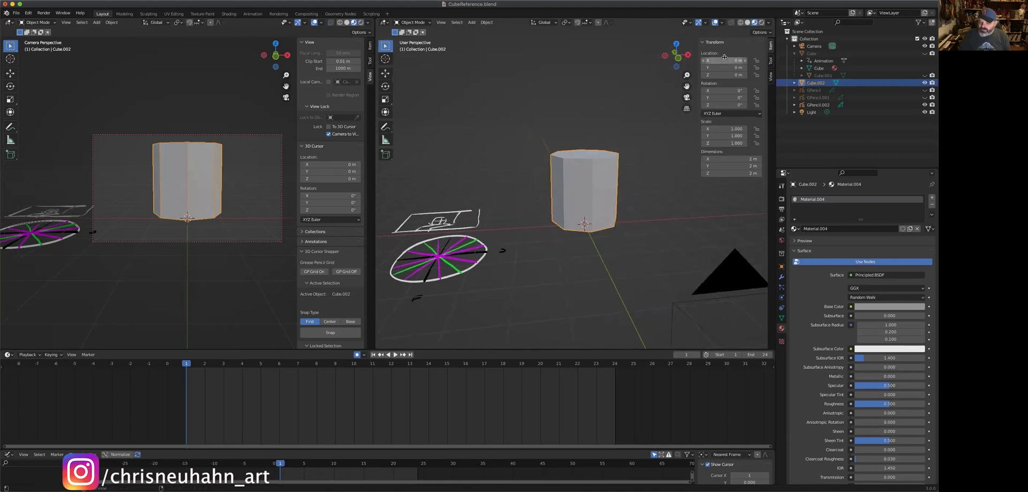
{"action": "left_click", "coordinate": [723, 23]}
{"action": "left_click", "coordinate": [677, 155]}
Step: Add a new 2 m mesh cube at the origin below the octagonal prism
{"action": "middle_click_drag", "start_coordinate": [606, 298], "coordinate": [615, 270]}
{"action": "scroll", "coordinate": [625, 242], "scroll_direction": "up", "scroll_amount": 3}
{"action": "key", "text": "shift+a"}
{"action": "mouse_move", "coordinate": [614, 271]}
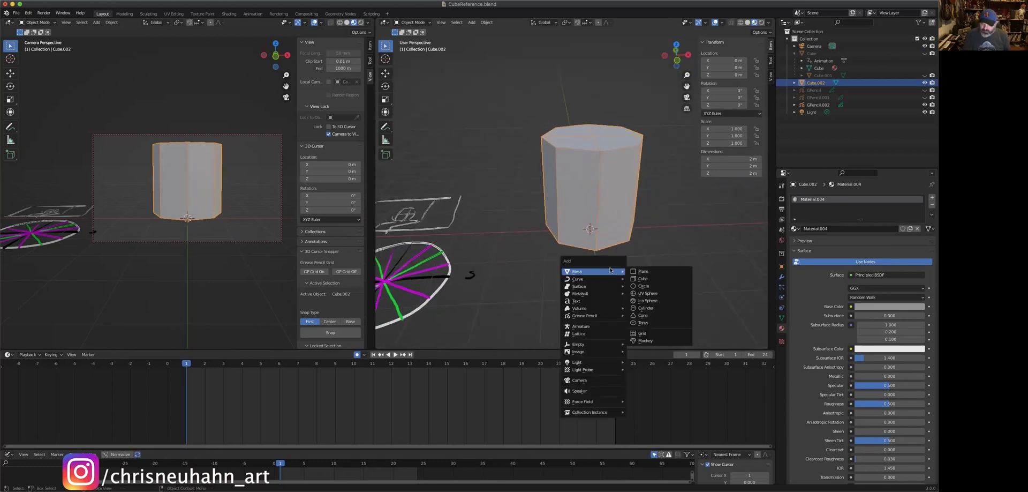
{"action": "left_click", "coordinate": [650, 278]}
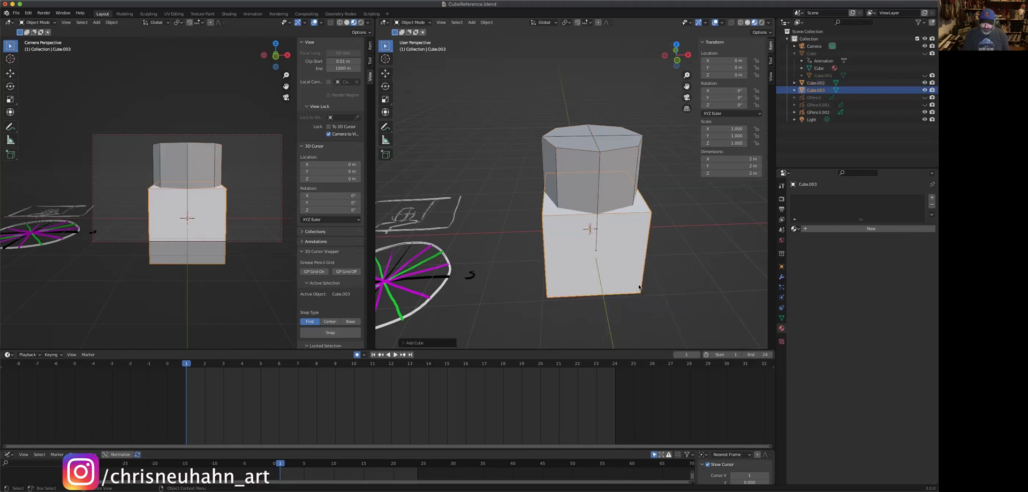
Step: Shrink the new cube's mesh in Edit Mode and move it onto the front of the prism as a marker
{"action": "key", "text": "Tab"}
{"action": "key", "text": "s"}
{"action": "left_click", "coordinate": [604, 246]}
{"action": "key", "text": "g"}
{"action": "key", "text": "y"}
{"action": "right_click", "coordinate": [621, 301]}
{"action": "key", "text": "Tab"}
Step: Parent the small marker cube to the octagonal prism using the Object option, leaving only the prism selected
{"action": "middle_click_drag", "start_coordinate": [618, 301], "coordinate": [617, 267]}
{"action": "left_click", "coordinate": [622, 246], "text": "shift"}
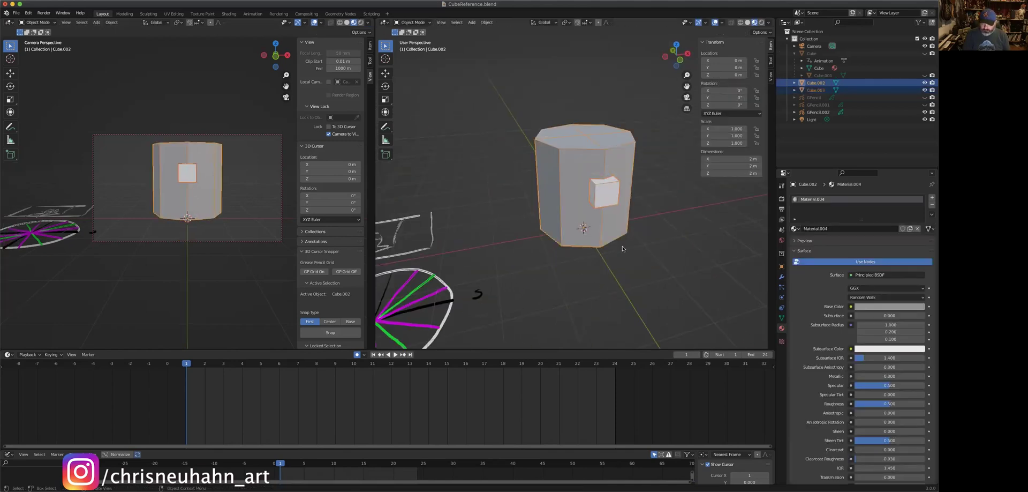
{"action": "key", "text": "ctrl+p"}
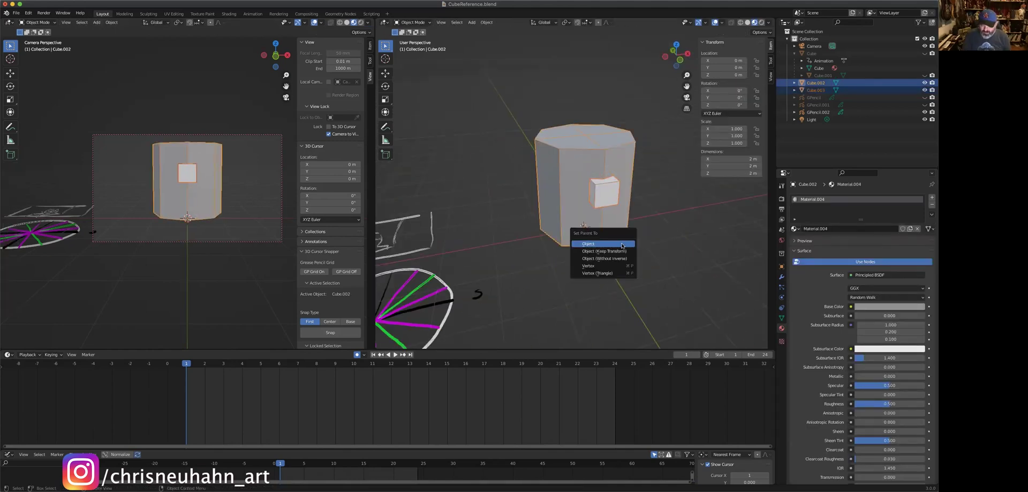
{"action": "left_click", "coordinate": [622, 245]}
{"action": "left_click", "coordinate": [619, 243]}
{"action": "left_click", "coordinate": [613, 228]}
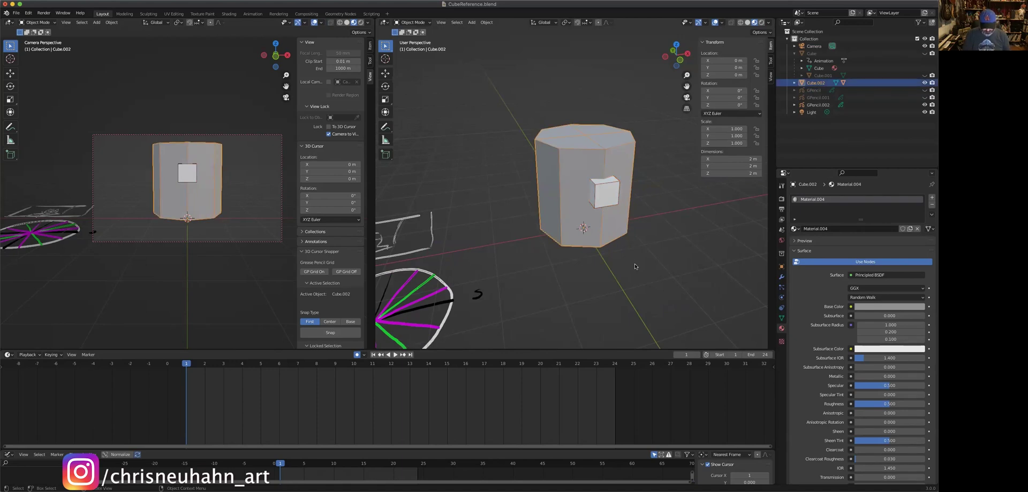
{"action": "key", "text": "r"}
{"action": "key", "text": "Escape"}
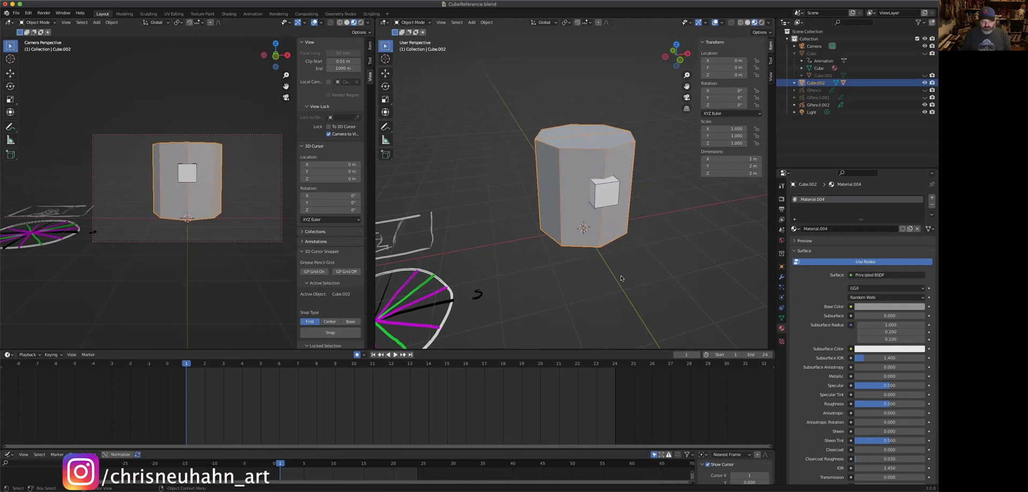
Step: Insert a rotation keyframe on the octagonal prism at frame 1
{"action": "mouse_move", "coordinate": [621, 275]}
{"action": "middle_mouse_down"}
{"action": "mouse_move", "coordinate": [577, 295]}
{"action": "mouse_move", "coordinate": [660, 251]}
{"action": "mouse_move", "coordinate": [622, 291]}
{"action": "middle_mouse_up"}
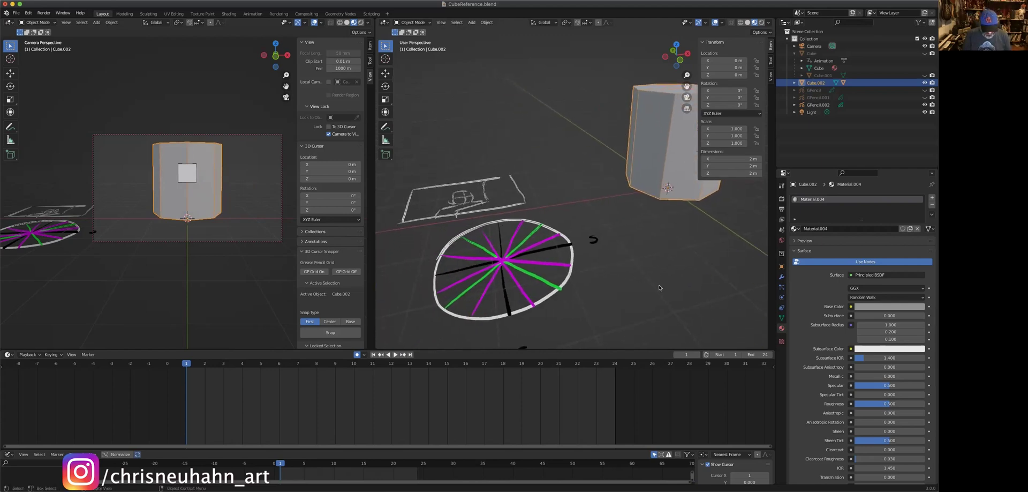
{"action": "mouse_move", "coordinate": [656, 281]}
{"action": "middle_mouse_down"}
{"action": "mouse_move", "coordinate": [605, 326]}
{"action": "mouse_move", "coordinate": [652, 289]}
{"action": "mouse_move", "coordinate": [602, 310]}
{"action": "middle_mouse_up"}
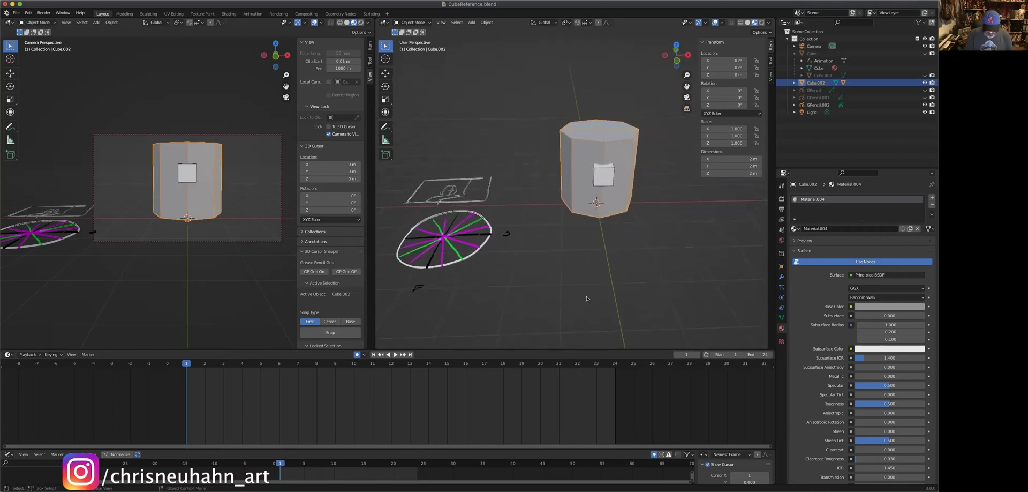
{"action": "key", "text": "i"}
{"action": "left_click", "coordinate": [584, 298]}
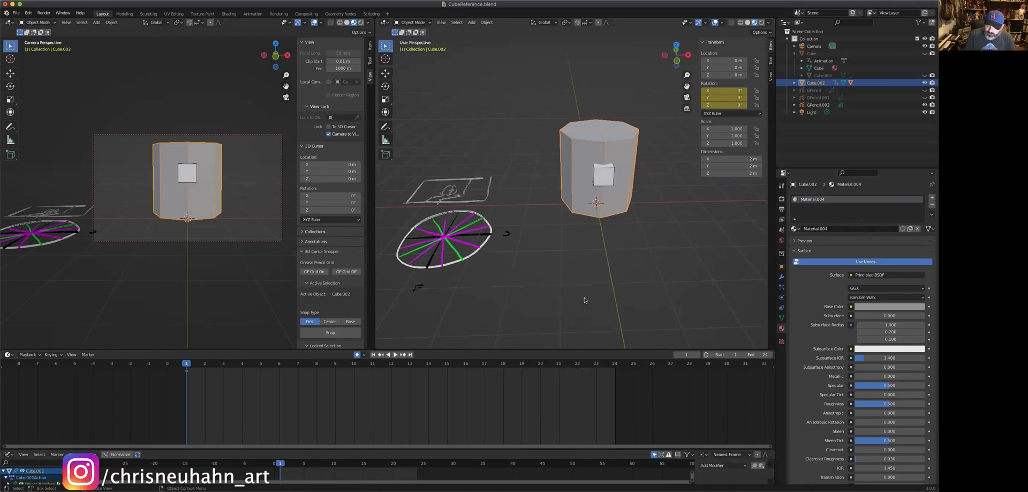
Step: Go to frame 5, set the prism's Z rotation to 90°, and insert a keyframe
{"action": "left_click_drag", "start_coordinate": [205, 369], "coordinate": [239, 369]}
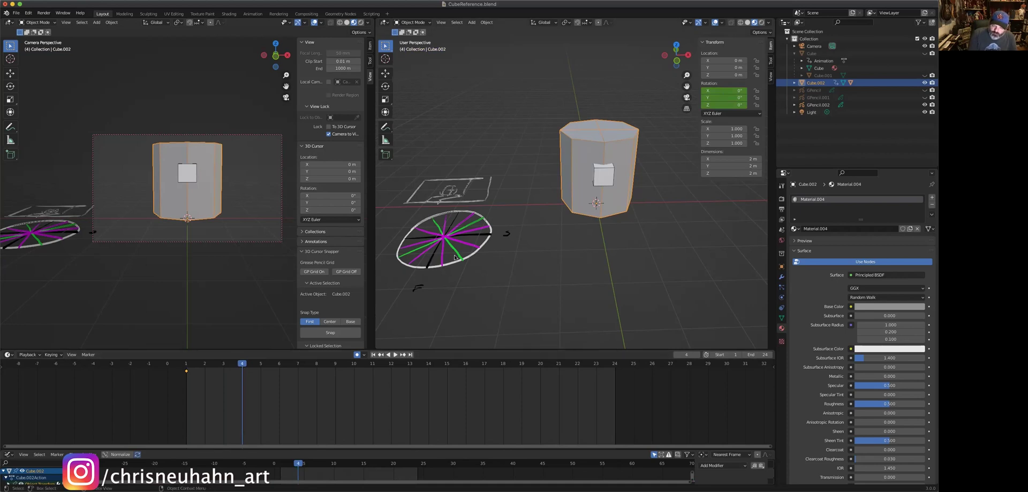
{"action": "left_click_drag", "start_coordinate": [248, 365], "coordinate": [260, 366]}
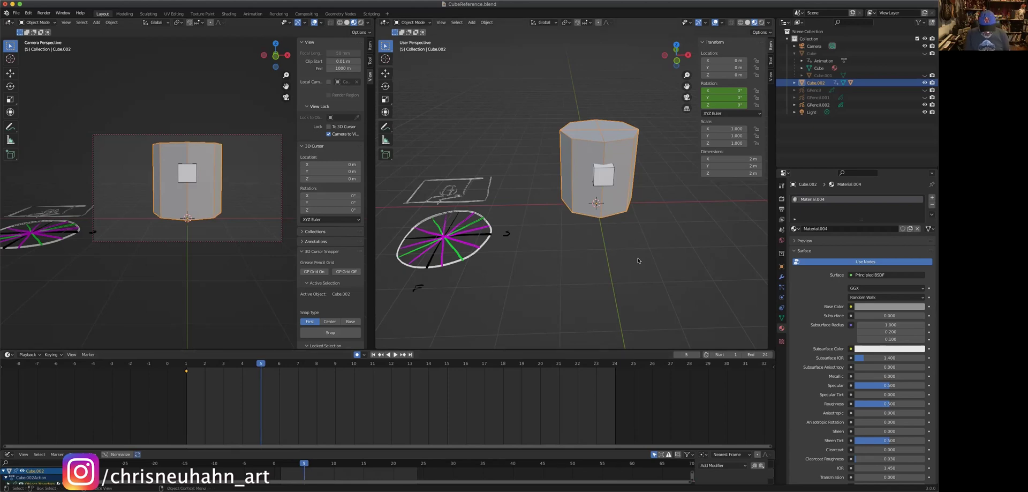
{"action": "key", "text": "r"}
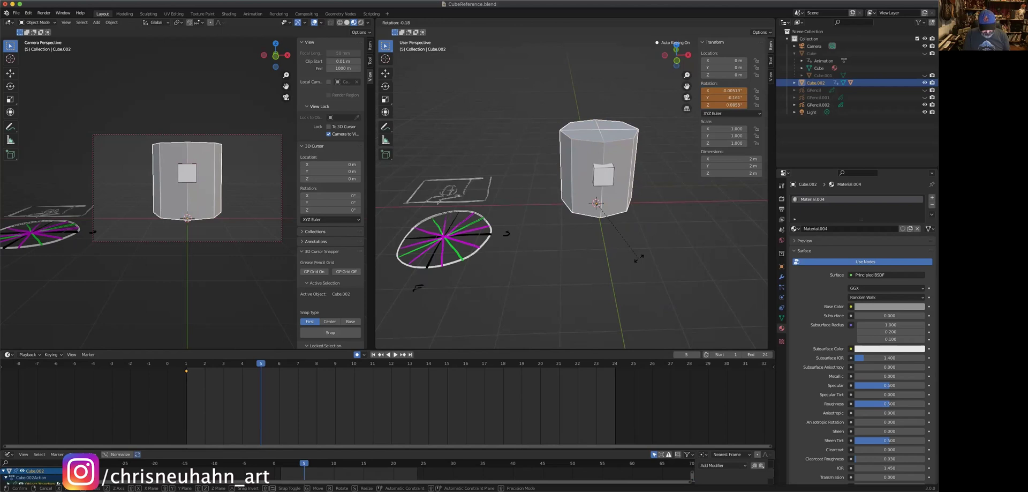
{"action": "key", "text": "z"}
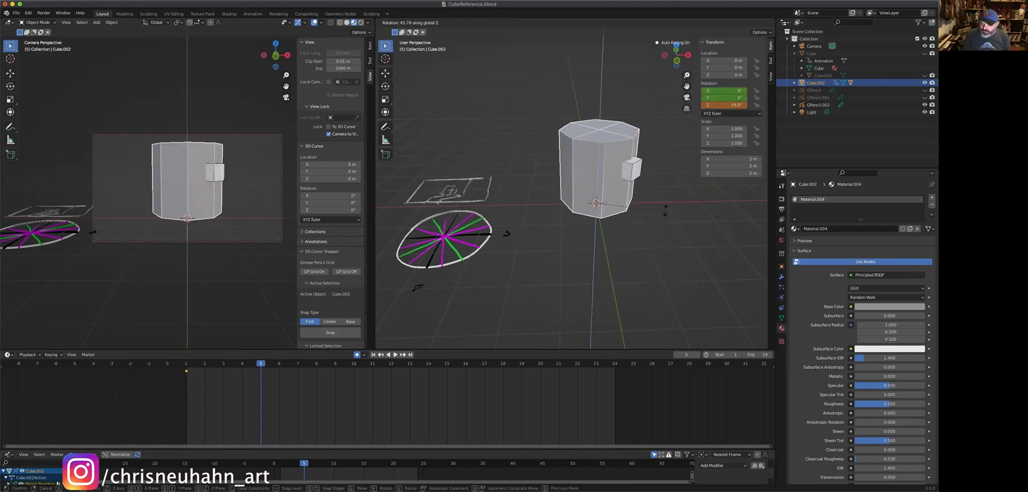
{"action": "left_click", "coordinate": [665, 210]}
{"action": "left_click", "coordinate": [732, 105]}
{"action": "type", "text": "180"}
{"action": "key", "text": "Return"}
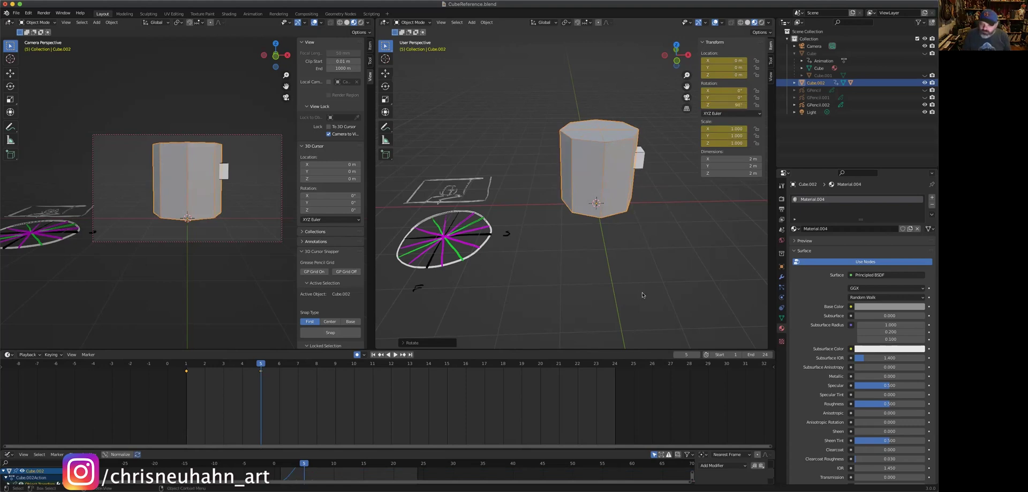
{"action": "key", "text": "i"}
{"action": "left_click", "coordinate": [638, 294]}
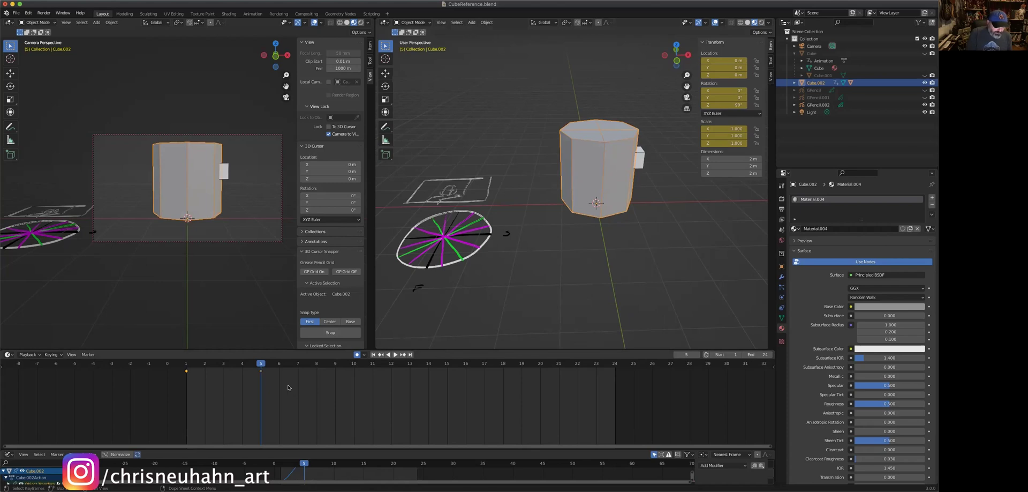
Step: Set the frame 1 keyframe's interpolation to Linear and briefly play back the rotation
{"action": "right_click", "coordinate": [186, 375]}
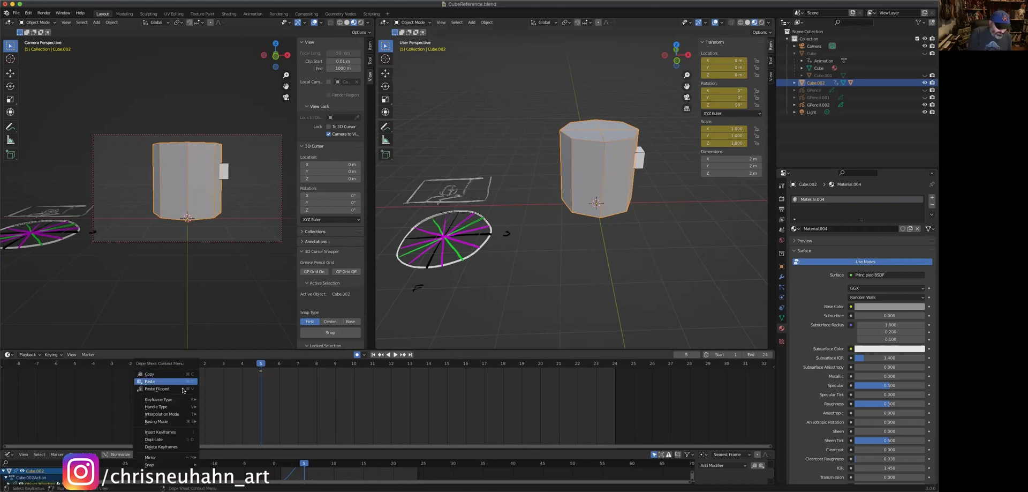
{"action": "mouse_move", "coordinate": [193, 414]}
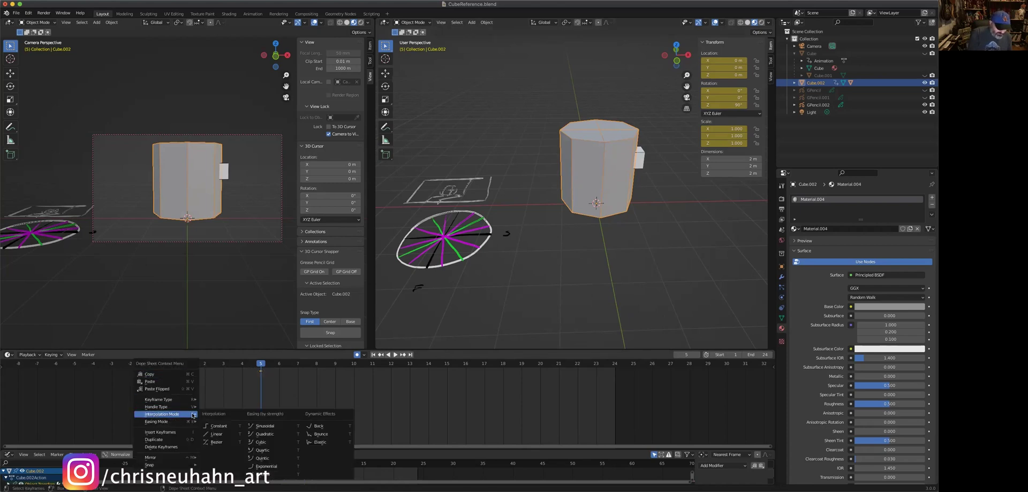
{"action": "left_click", "coordinate": [226, 437]}
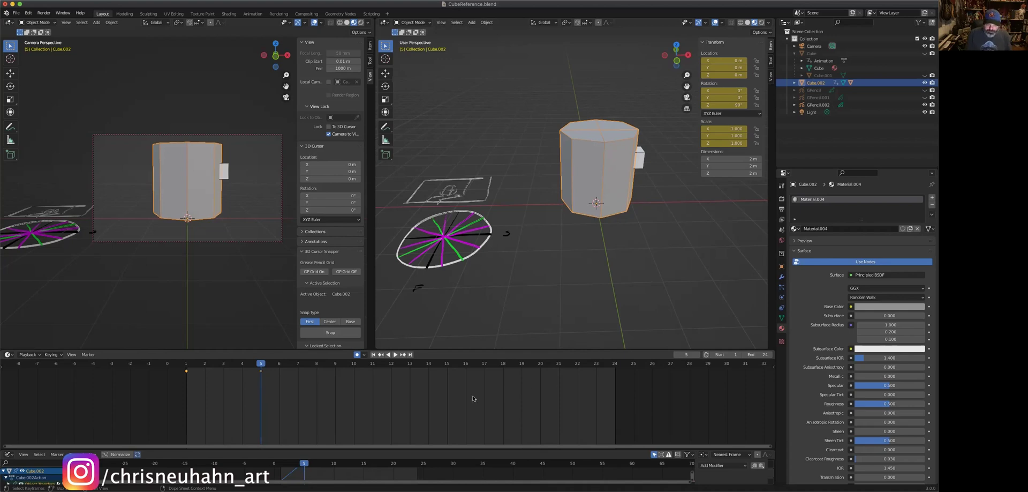
{"action": "key", "text": "space"}
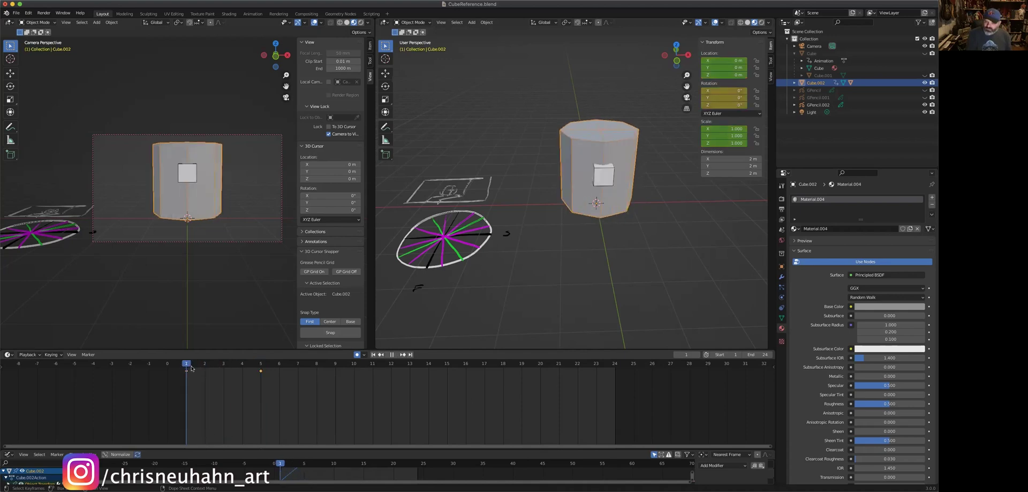
{"action": "key", "text": "space"}
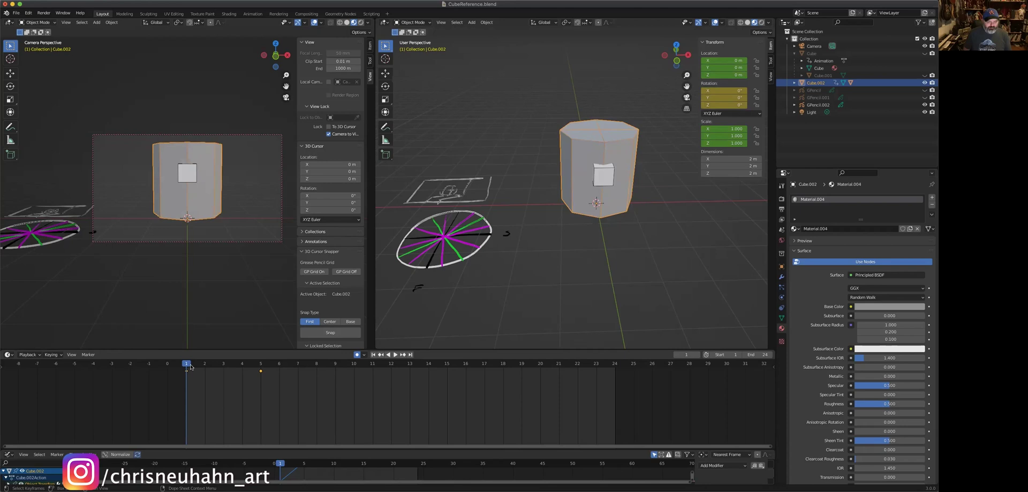
Step: Step back and forth through frames 1 to 5 to examine the prism's linear rotation
{"action": "key", "text": "Right"}
{"action": "key", "text": "Right"}
{"action": "key", "text": "Right"}
{"action": "key", "text": "Right"}
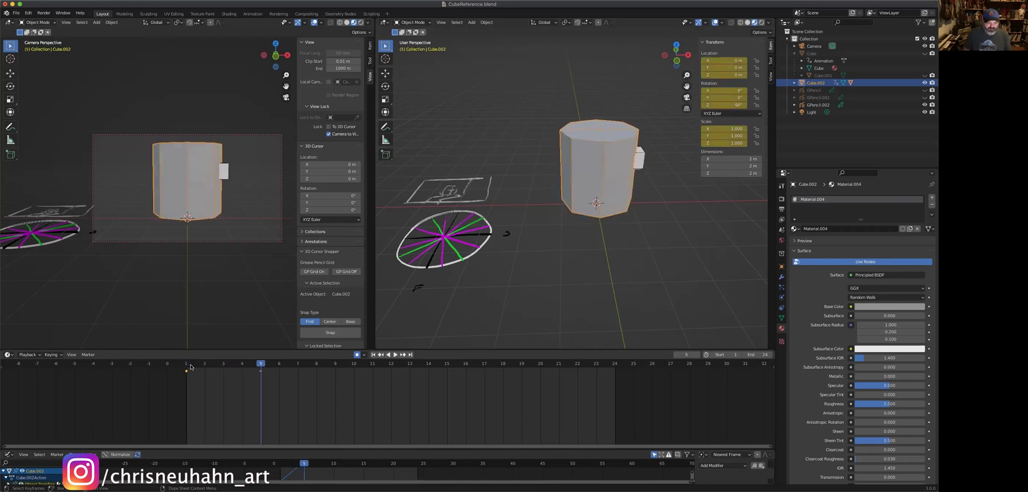
{"action": "key", "text": "Left"}
{"action": "key", "text": "Left"}
{"action": "key", "text": "Left"}
{"action": "key", "text": "Left"}
{"action": "key", "text": "Right"}
{"action": "key", "text": "Right"}
{"action": "key", "text": "Right"}
{"action": "key", "text": "Left"}
{"action": "key", "text": "Left"}
{"action": "key", "text": "Left"}
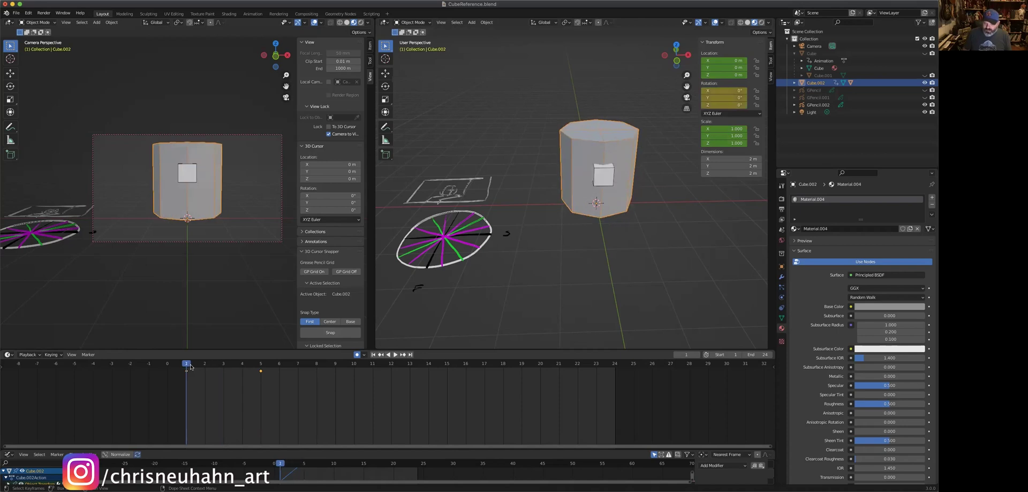
Step: Select the Grease Pencil wheel drawing and add a new layer to it
{"action": "middle_click_drag", "start_coordinate": [477, 274], "coordinate": [525, 290], "text": "shift"}
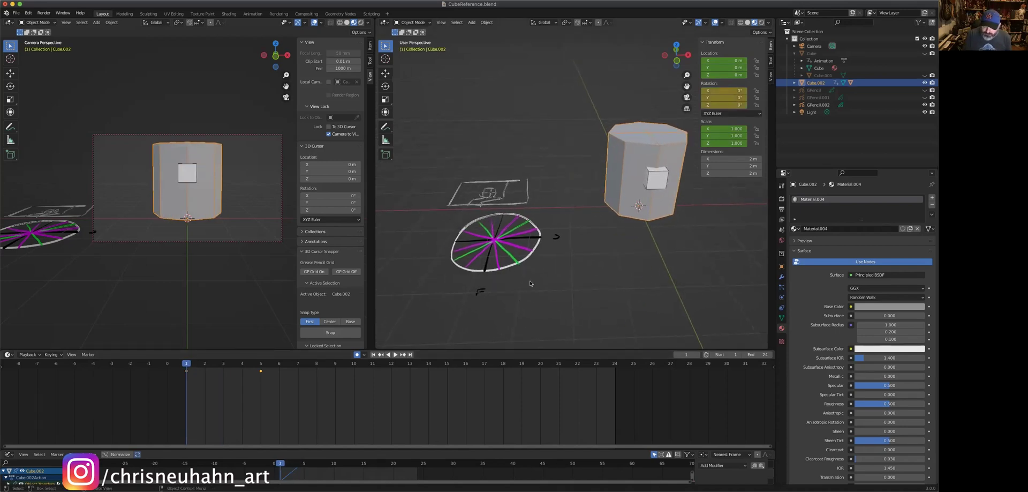
{"action": "left_click", "coordinate": [519, 270]}
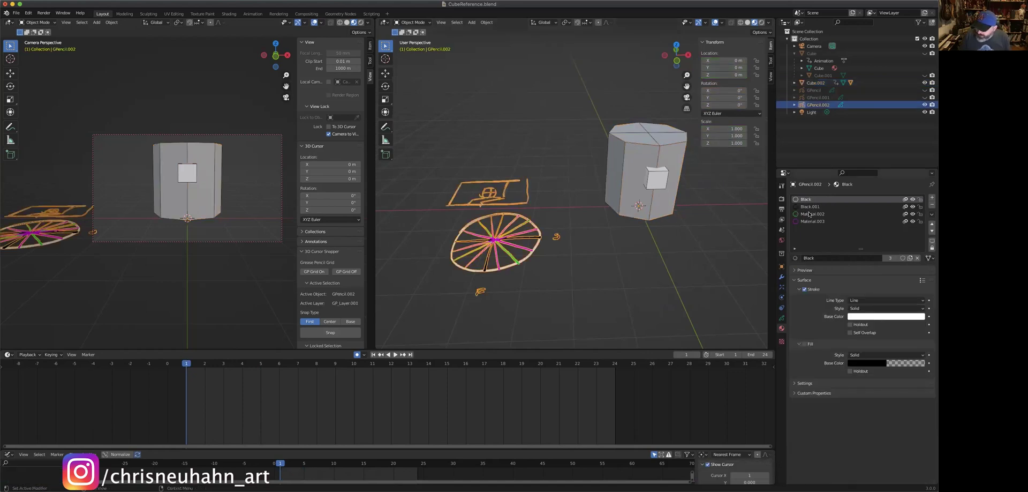
{"action": "left_click", "coordinate": [782, 318]}
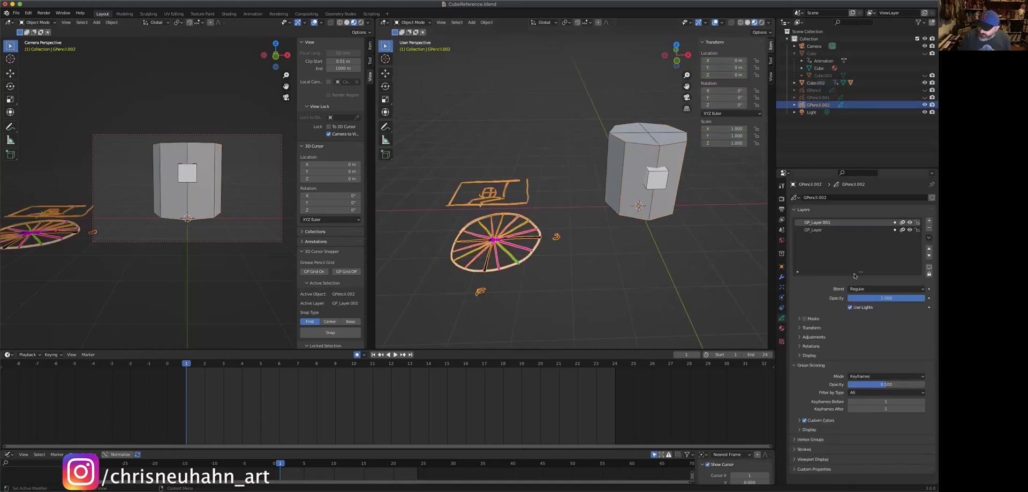
{"action": "left_click", "coordinate": [929, 221]}
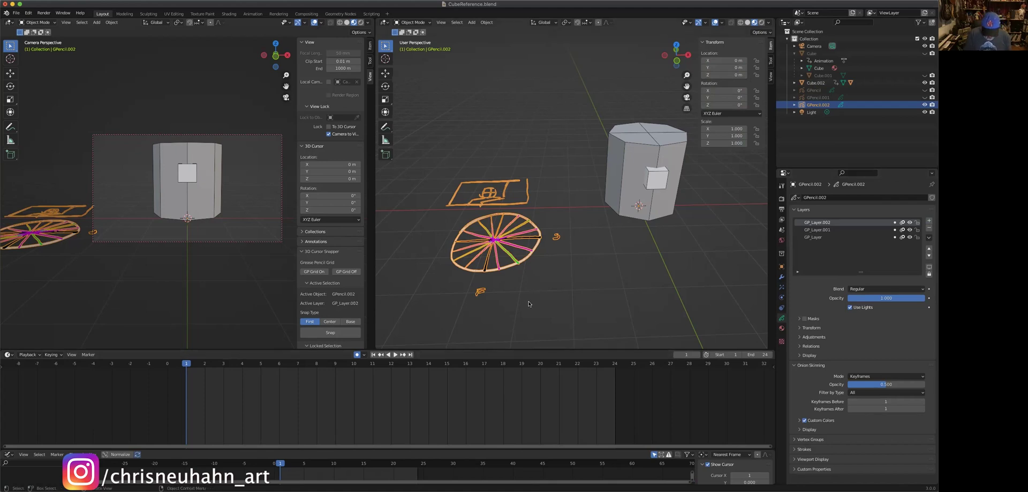
Step: In Draw Mode, draw one small circle per frame from 1 to 5 along the wheel's outer edge, from the F mark toward the side mark
{"action": "key", "text": "ctrl+Tab"}
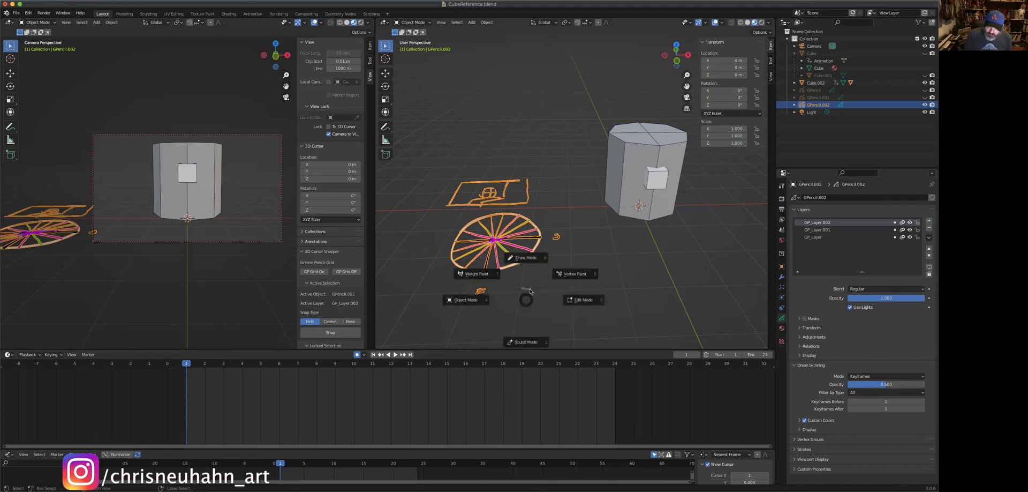
{"action": "left_click", "coordinate": [489, 274]}
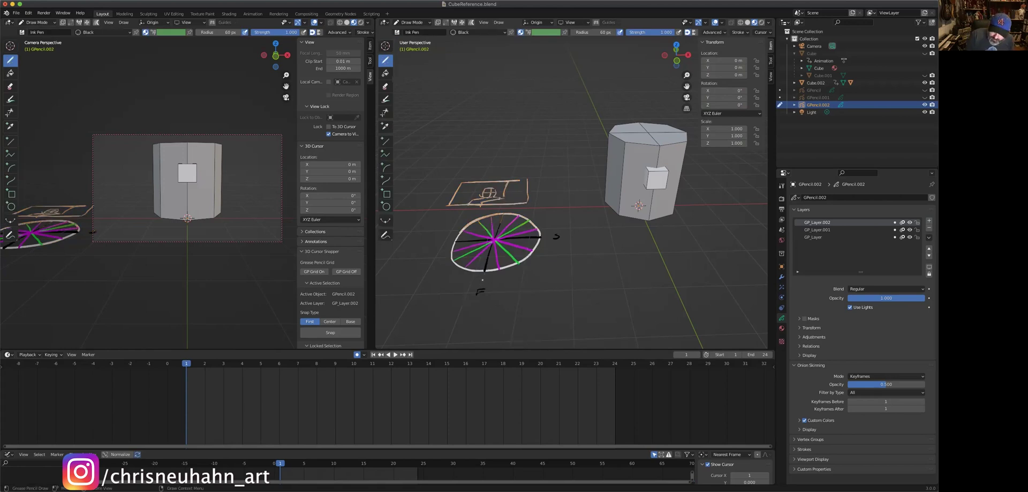
{"action": "left_click_drag", "start_coordinate": [482, 277], "coordinate": [484, 278]}
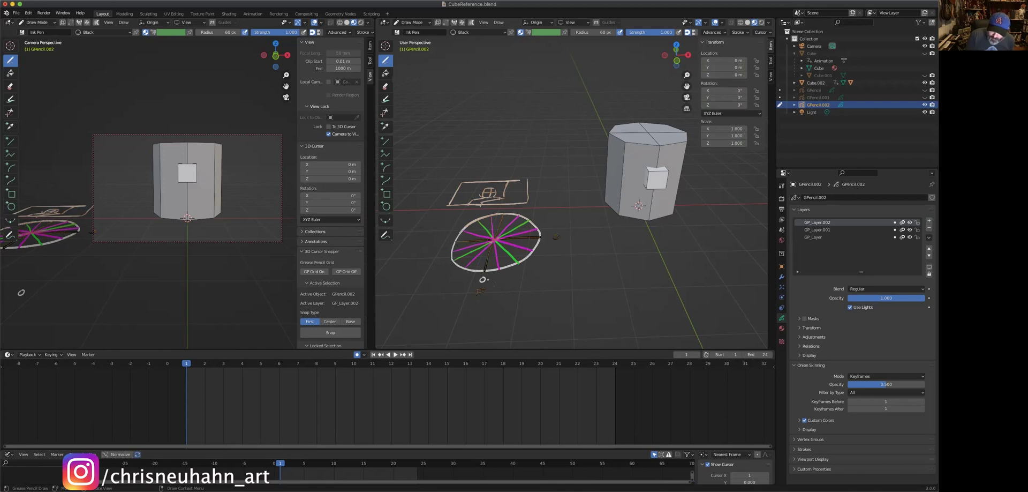
{"action": "key", "text": "Right"}
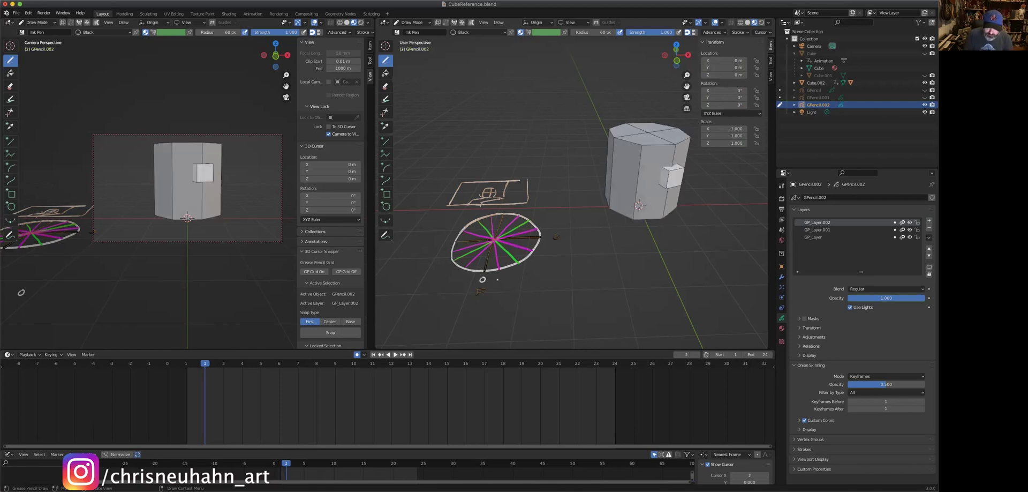
{"action": "left_click_drag", "start_coordinate": [501, 275], "coordinate": [502, 274]}
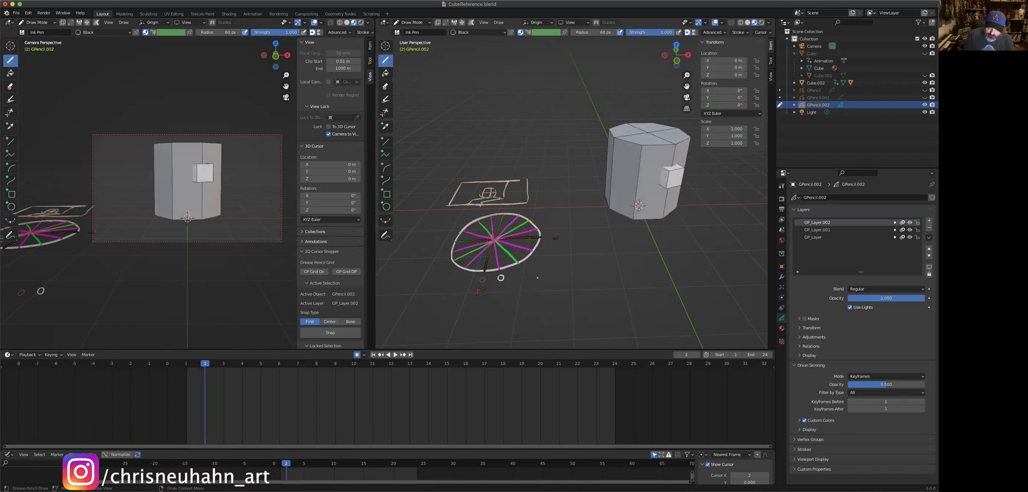
{"action": "key", "text": "Right"}
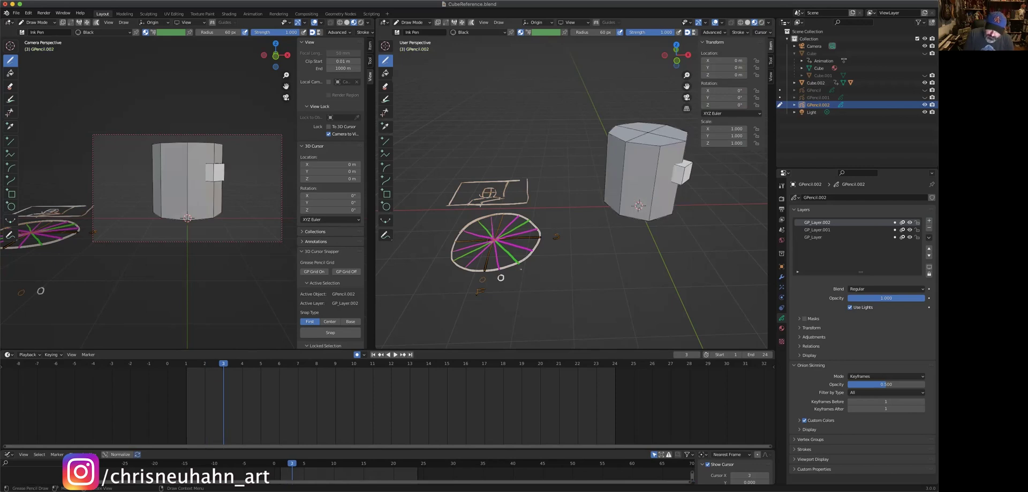
{"action": "key", "text": "Right"}
{"action": "key", "text": "Right"}
{"action": "left_click_drag", "start_coordinate": [538, 254], "coordinate": [546, 238]}
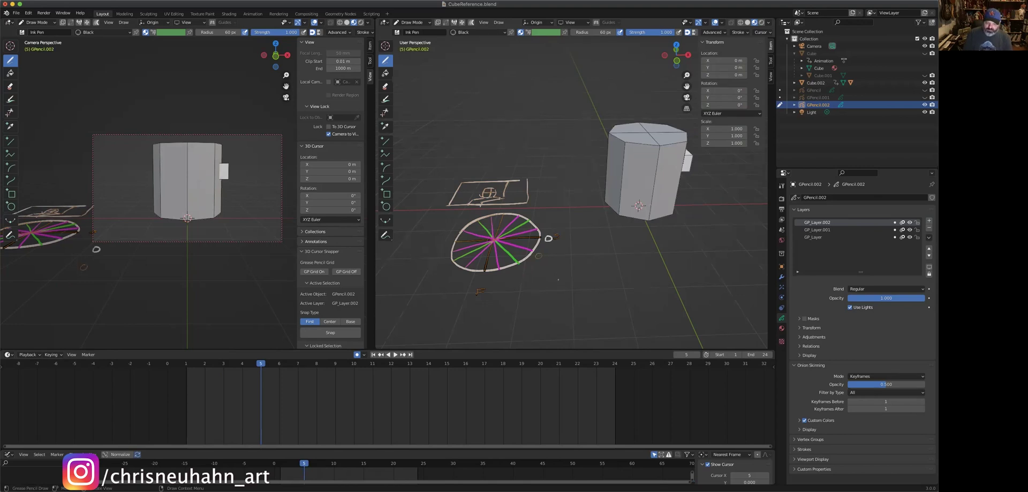
Step: Step through frames 1 to 5 to compare the drawn circle's position with the prism's rotation, ending on frame 1
{"action": "key", "text": "Left"}
{"action": "key", "text": "Left"}
{"action": "key", "text": "Left"}
{"action": "key", "text": "Left"}
{"action": "key", "text": "Right"}
{"action": "key", "text": "Right"}
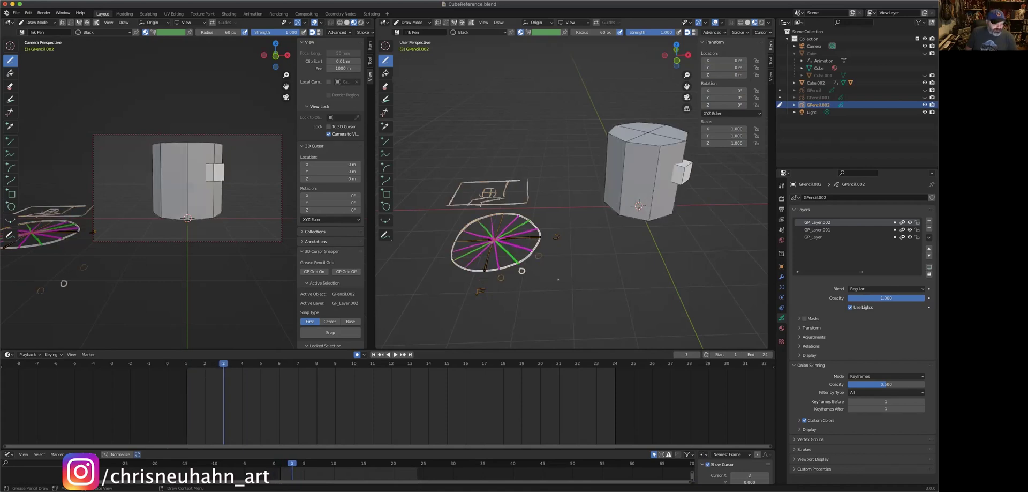
{"action": "key", "text": "Left"}
{"action": "key", "text": "Left"}
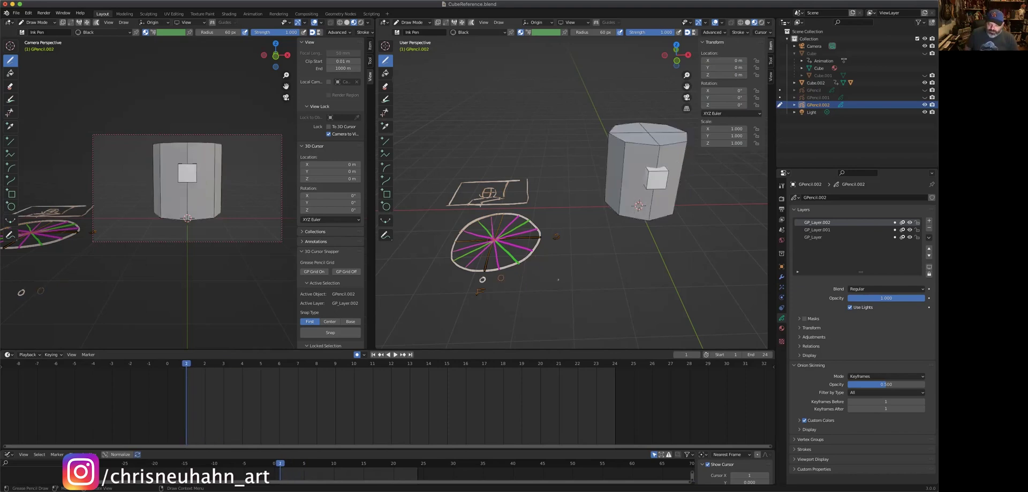
{"action": "key", "text": "Right"}
{"action": "key", "text": "Right"}
{"action": "key", "text": "Right"}
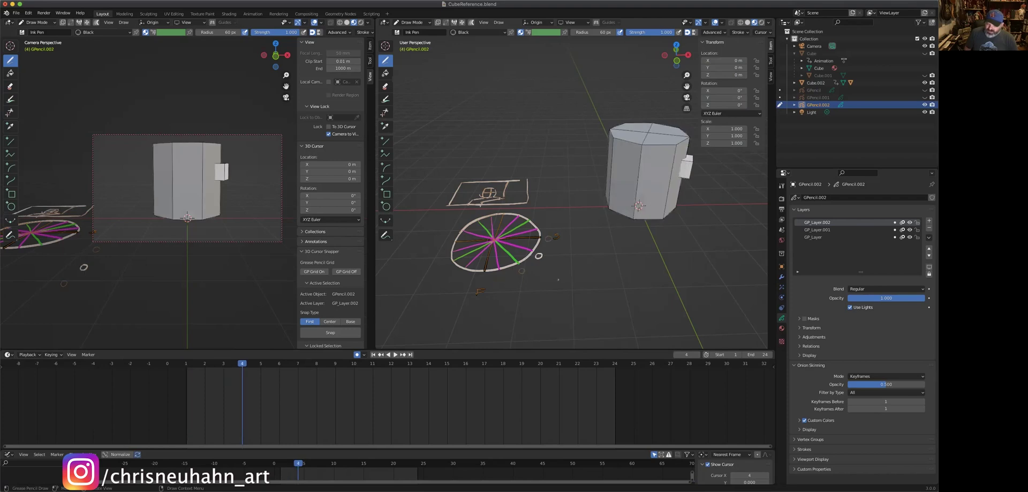
{"action": "key", "text": "Right"}
{"action": "key", "text": "Left"}
{"action": "key", "text": "Left"}
{"action": "key", "text": "Left"}
{"action": "key", "text": "Left"}
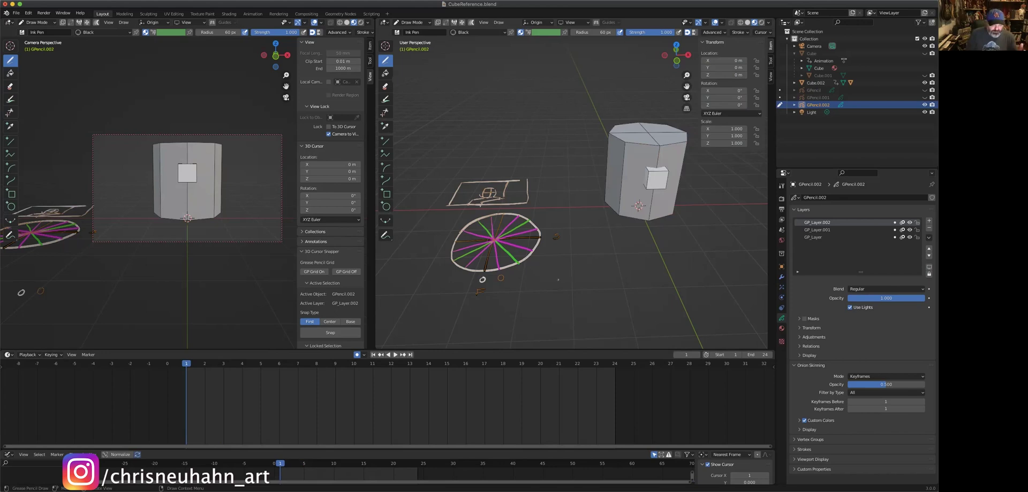
Step: Return to Object Mode, select the octagonal prism, and advance to frame 3
{"action": "key", "text": "ctrl+Tab"}
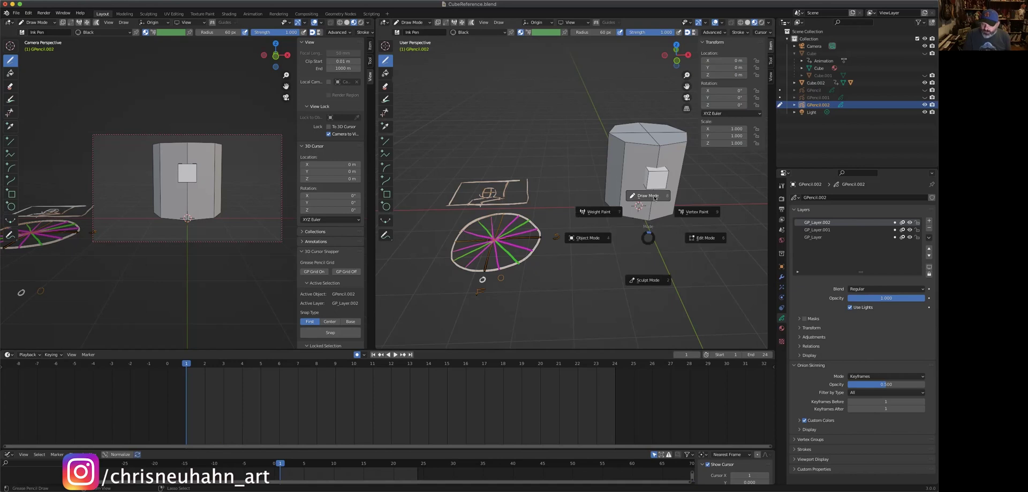
{"action": "left_click", "coordinate": [587, 237]}
{"action": "left_click", "coordinate": [652, 208]}
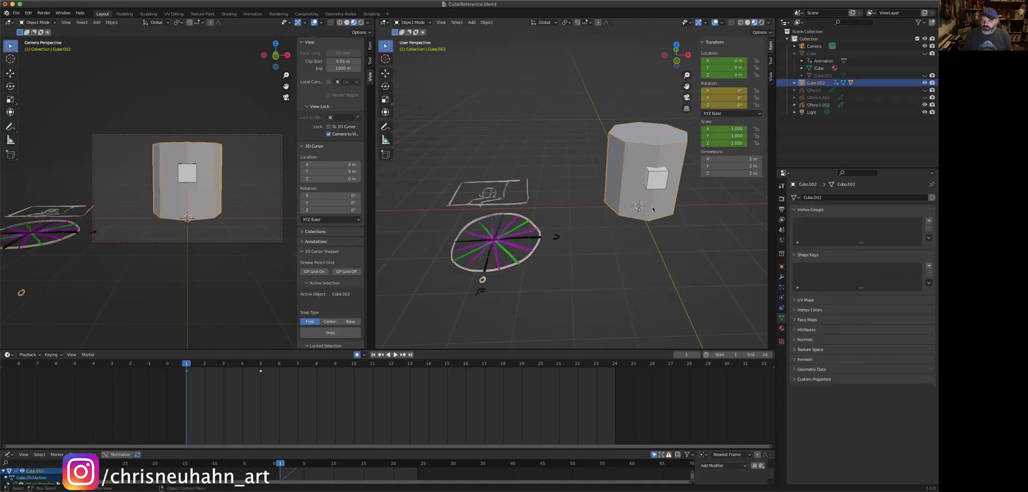
{"action": "key", "text": "Right"}
{"action": "key", "text": "Right"}
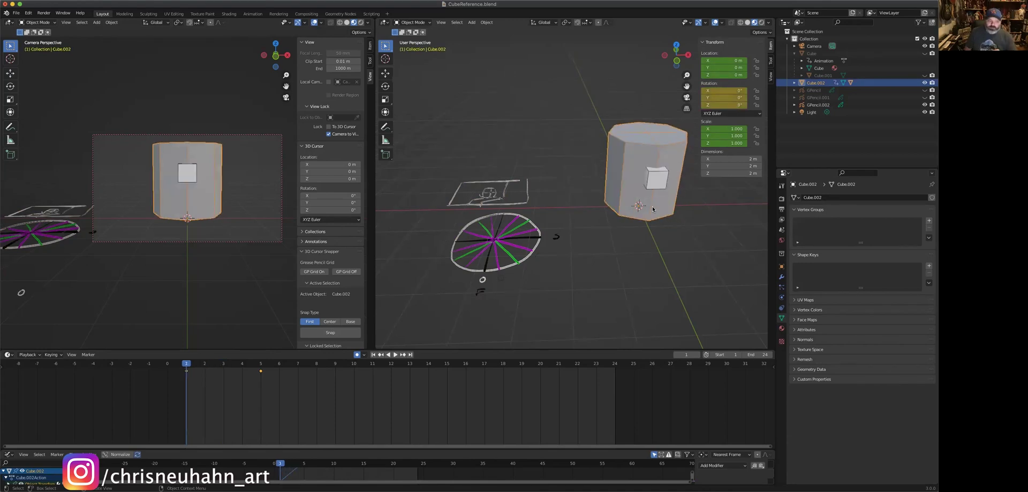
{"action": "key", "text": "Right"}
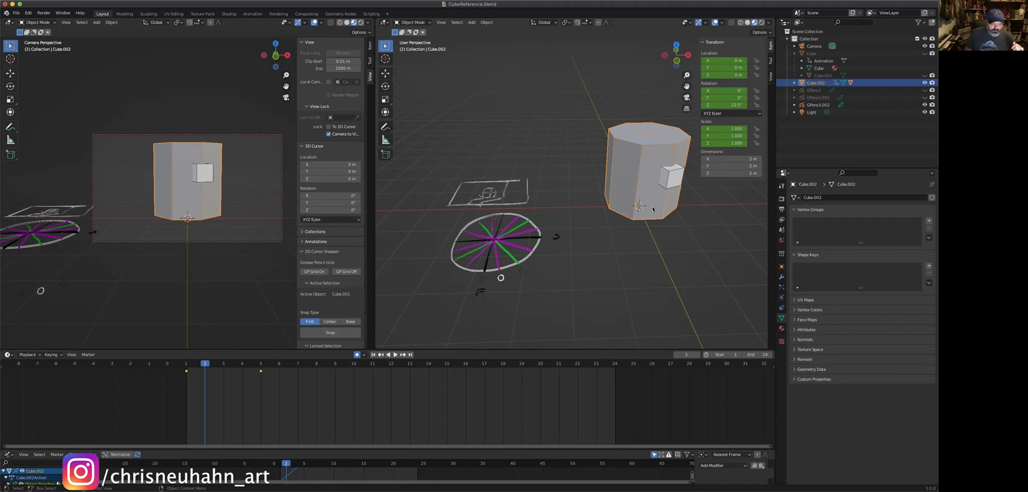
{"action": "key", "text": "Right"}
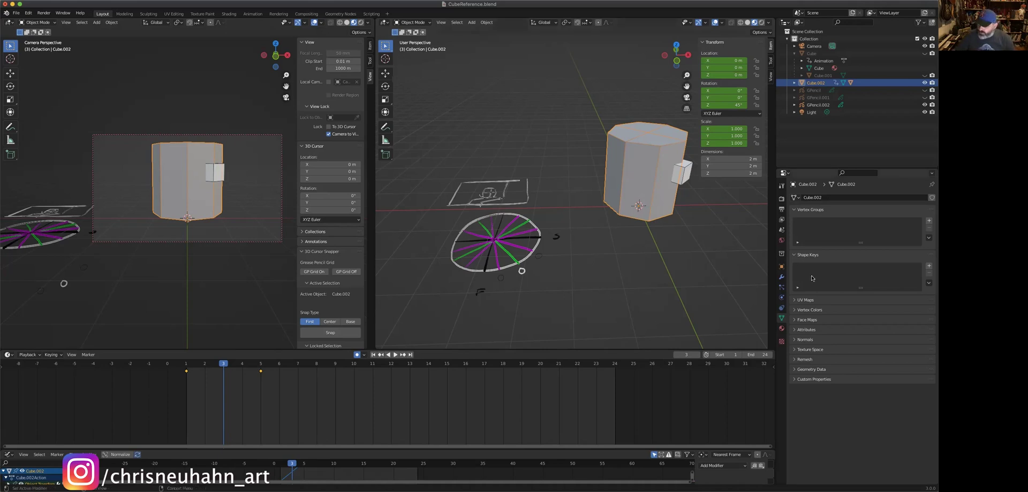
Step: Select the camera and review the prism's turn and the moving circle across frames 1 to 5, ending on frame 3
{"action": "left_click", "coordinate": [814, 46]}
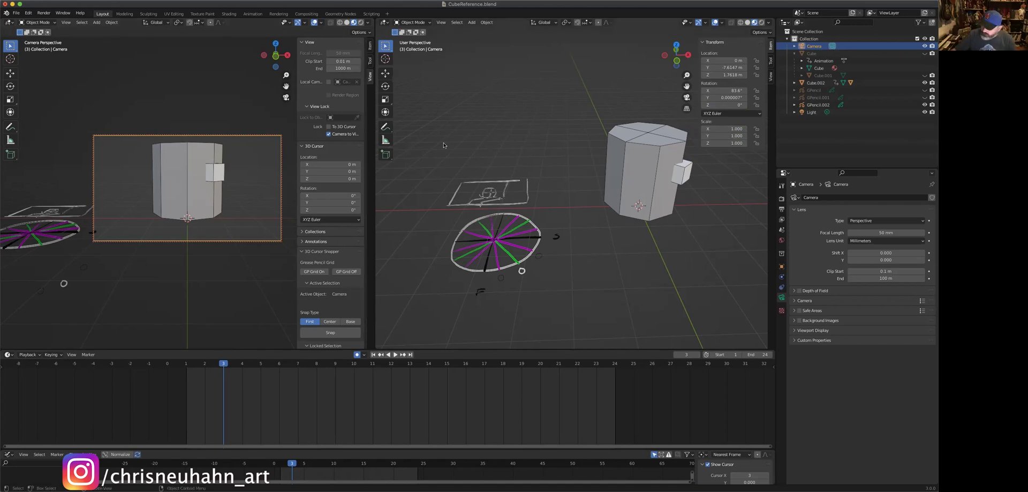
{"action": "key", "text": "space"}
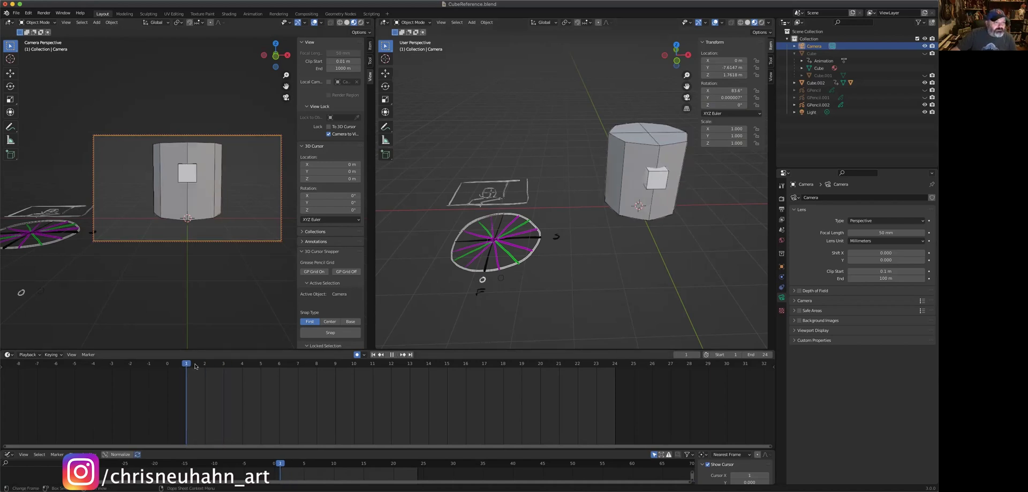
{"action": "left_click_drag", "start_coordinate": [195, 366], "coordinate": [249, 366]}
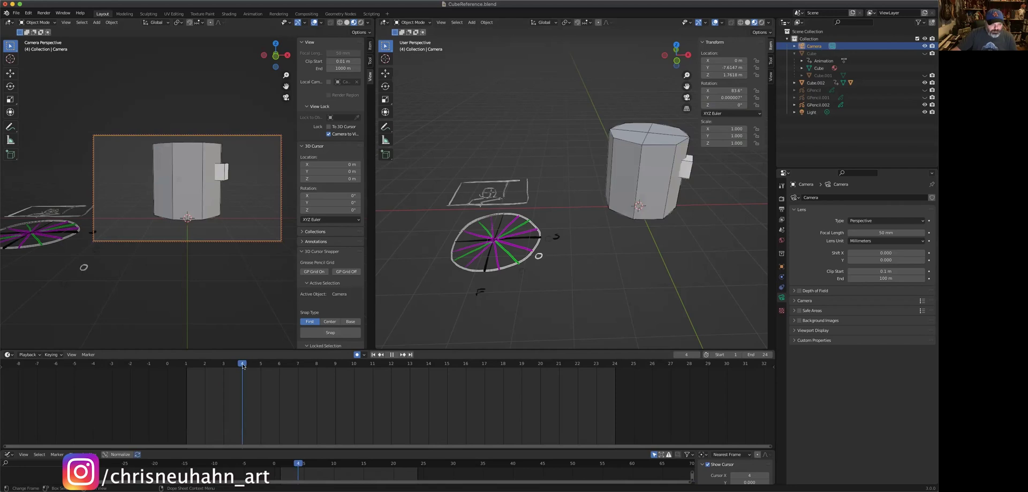
{"action": "key", "text": "space"}
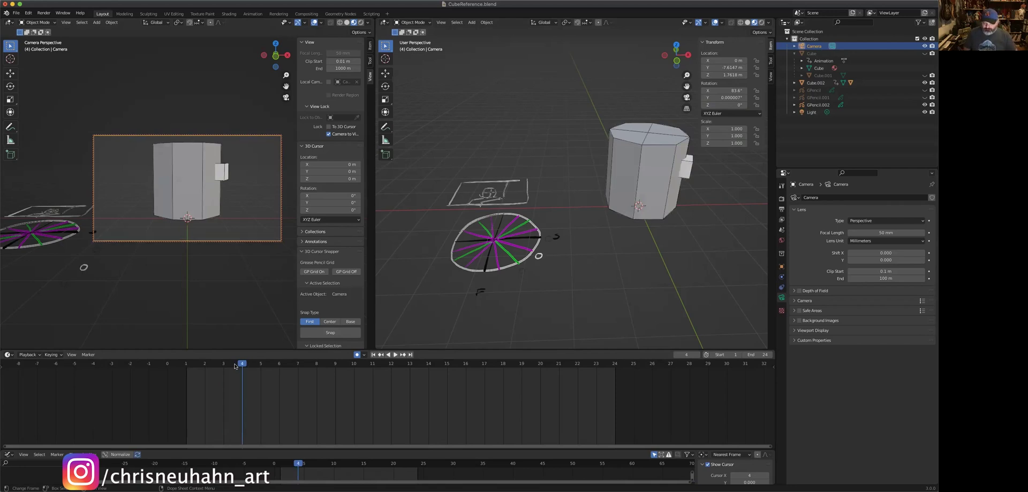
{"action": "key", "text": "Right"}
{"action": "key", "text": "Left"}
{"action": "key", "text": "Left"}
{"action": "key", "text": "Left"}
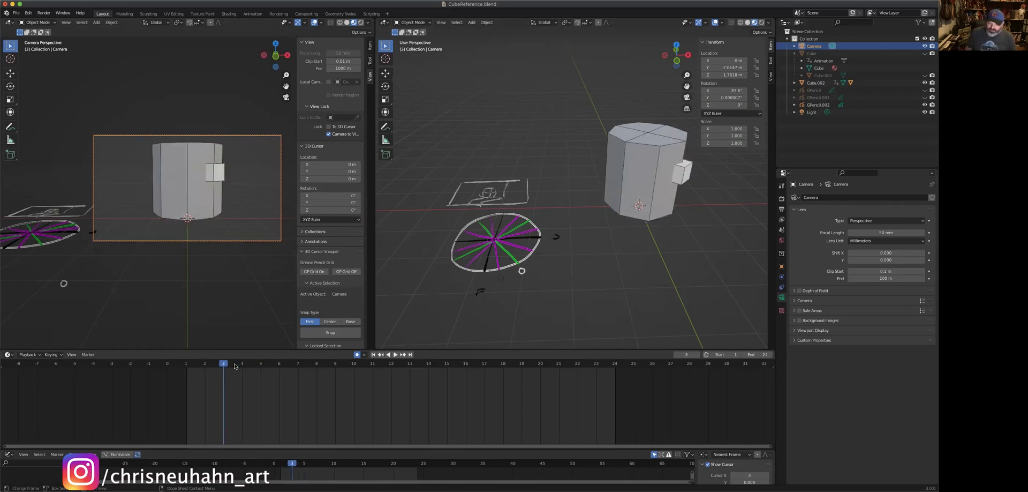
{"action": "key", "text": "Right"}
{"action": "key", "text": "Right"}
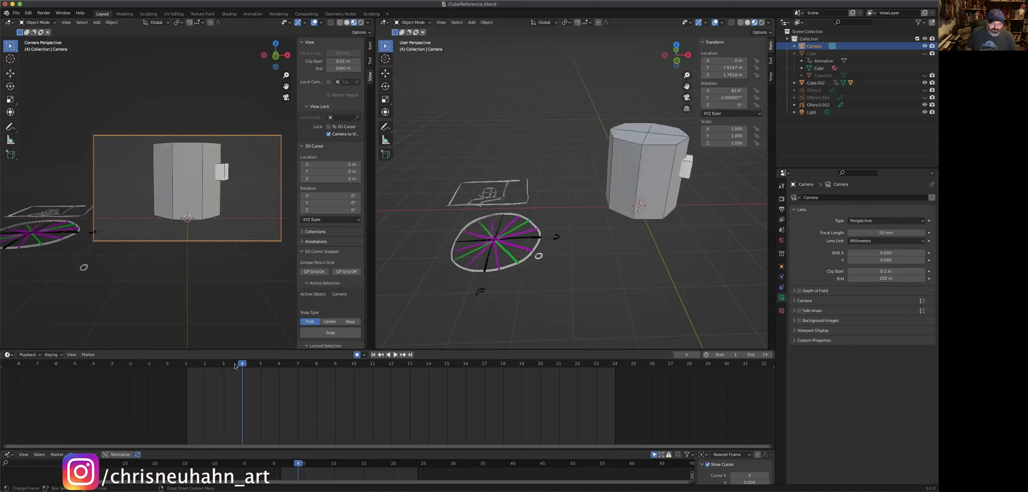
{"action": "key", "text": "Right"}
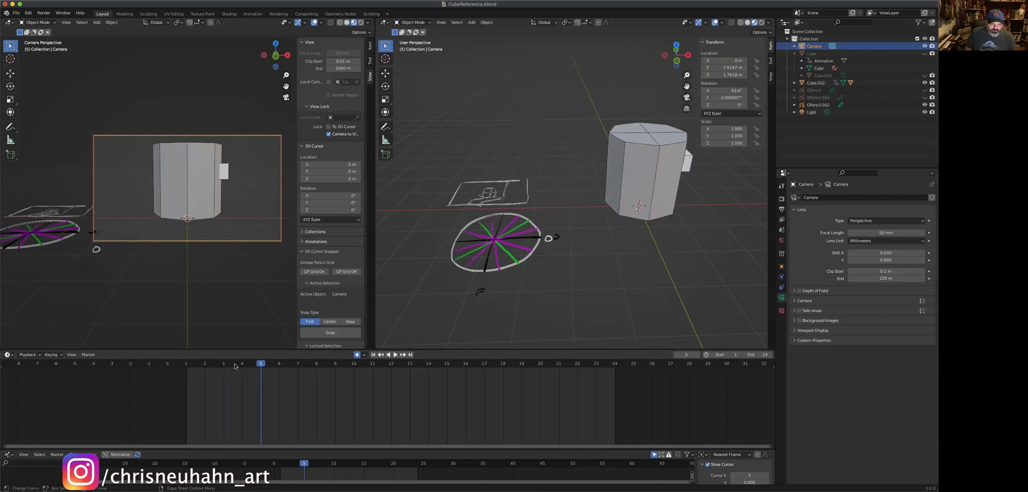
{"action": "key", "text": "Left"}
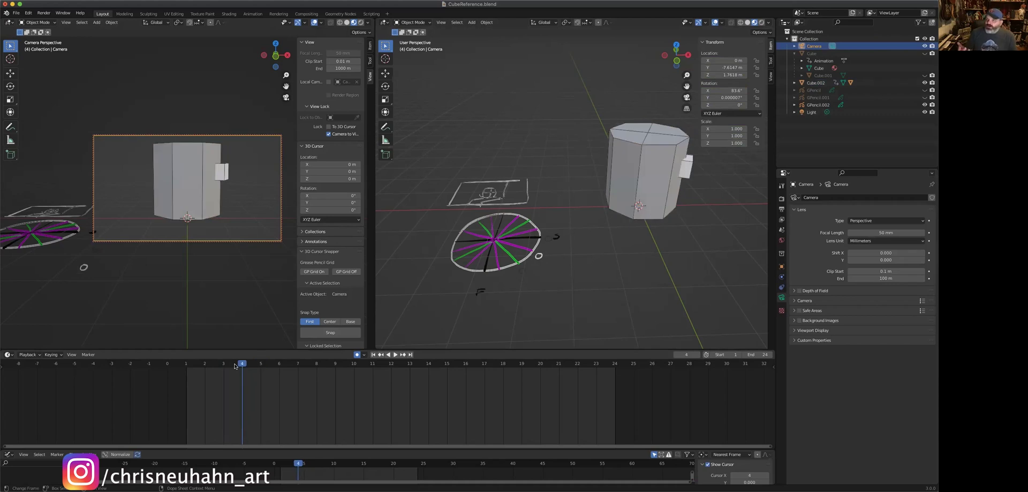
{"action": "key", "text": "Left"}
{"action": "key", "text": "Left"}
{"action": "key", "text": "Left"}
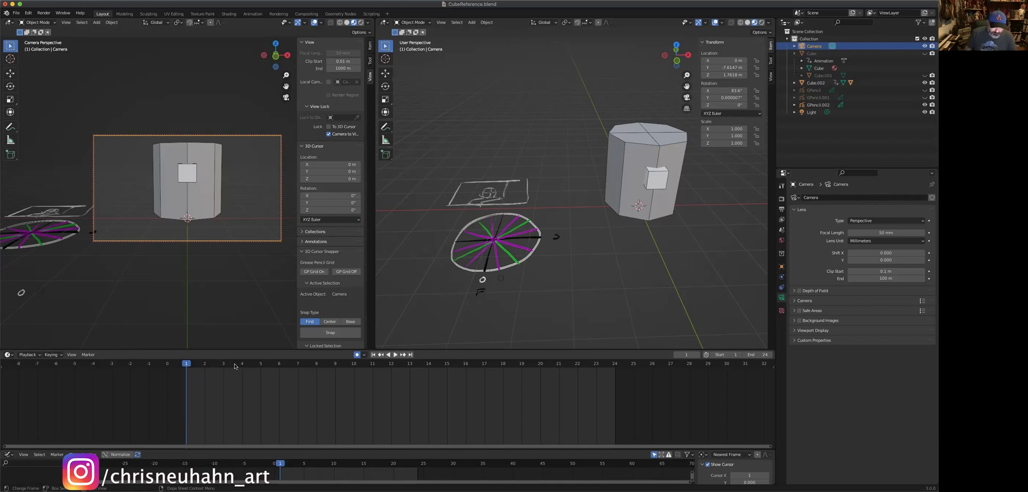
{"action": "key", "text": "Right"}
{"action": "key", "text": "Right"}
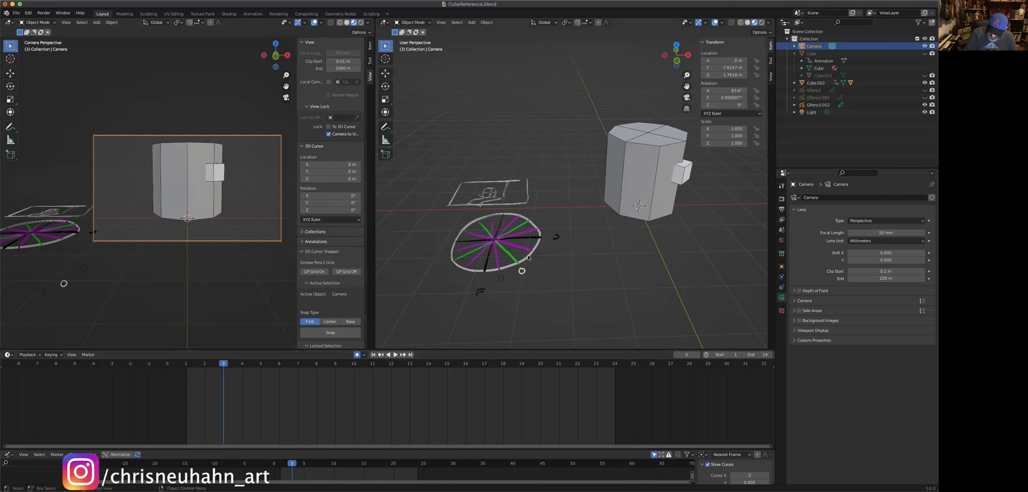
Step: Select the octagonal prism and move its 90° rotation keyframe from frame 5 to frame 7
{"action": "left_click", "coordinate": [667, 210]}
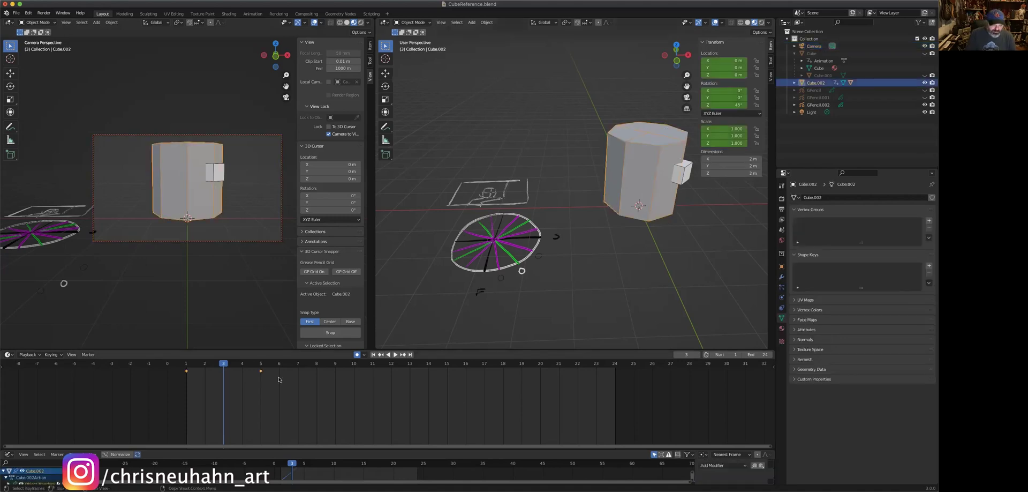
{"action": "left_click", "coordinate": [261, 371]}
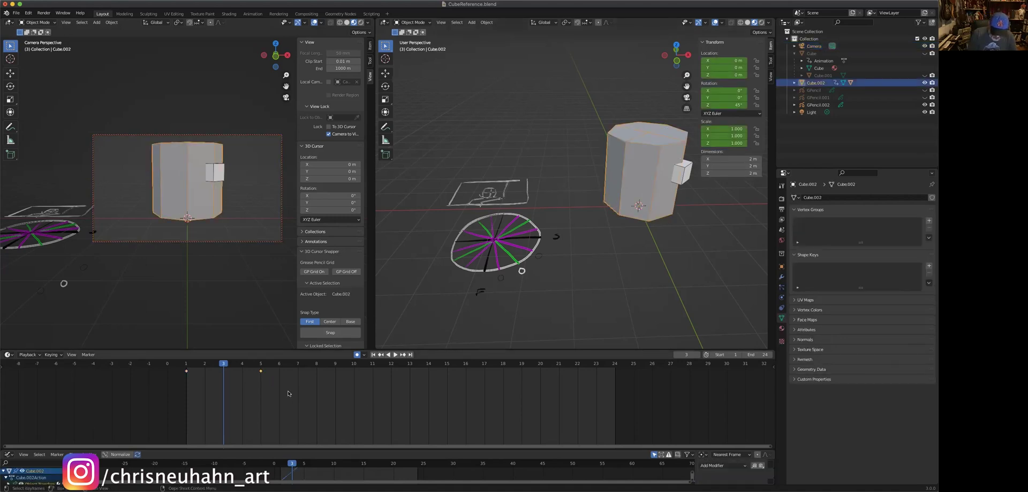
{"action": "key", "text": "g"}
{"action": "left_click", "coordinate": [324, 397]}
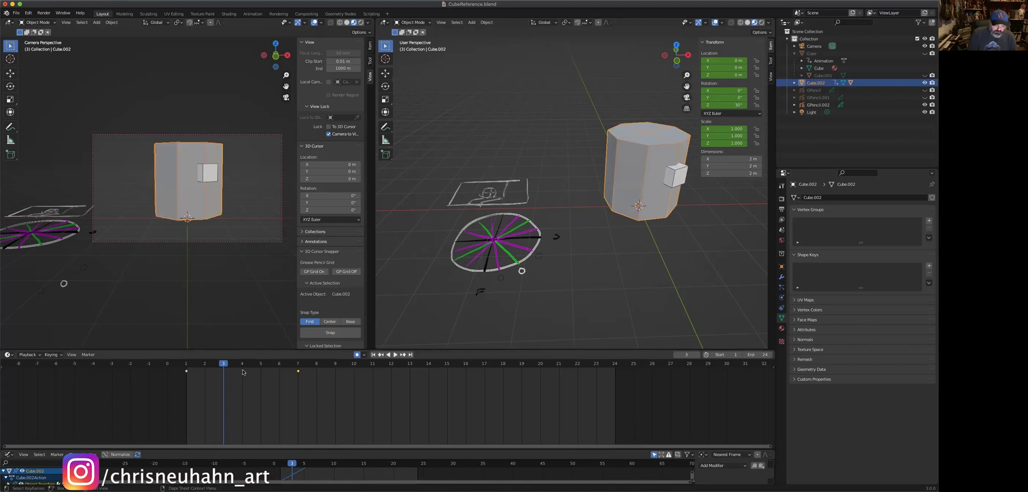
Step: Scrub the timeline between frames 1 and 3 to check the prism's Z rotation at each frame
{"action": "left_click", "coordinate": [200, 366]}
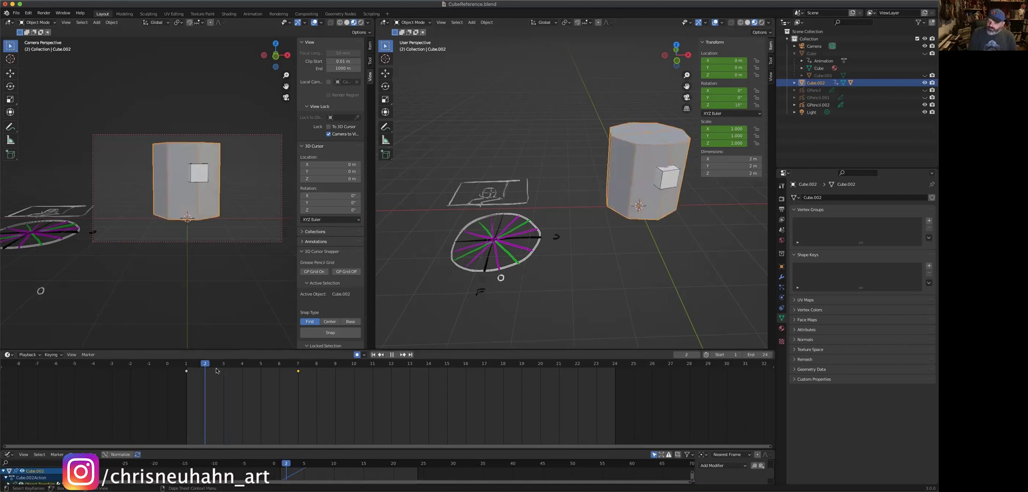
{"action": "left_click_drag", "start_coordinate": [216, 370], "coordinate": [221, 370]}
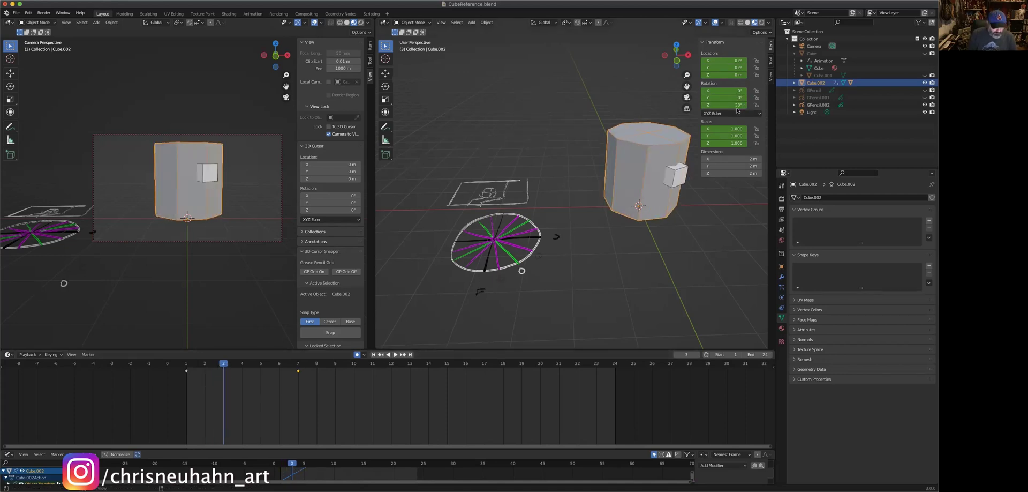
{"action": "left_click_drag", "start_coordinate": [234, 365], "coordinate": [192, 377]}
{"action": "key", "text": "Right"}
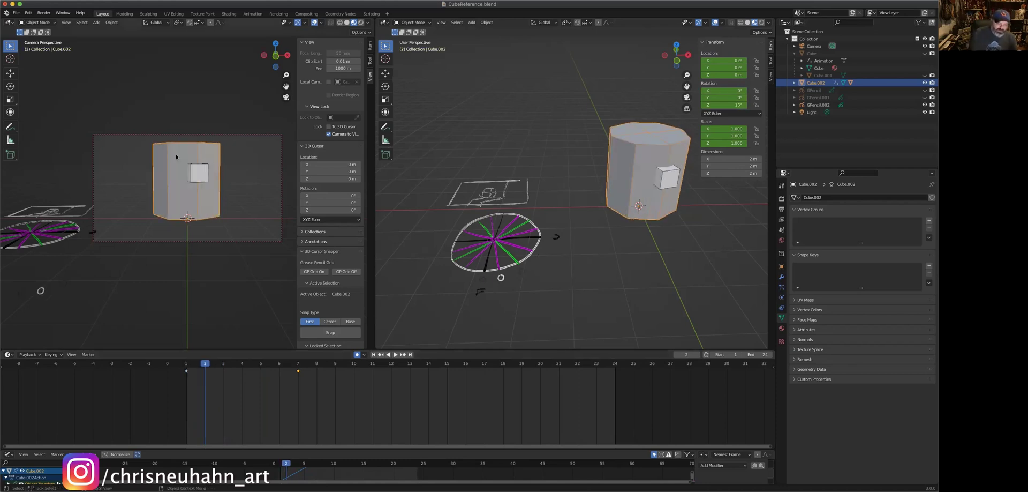
{"action": "key", "text": "Right"}
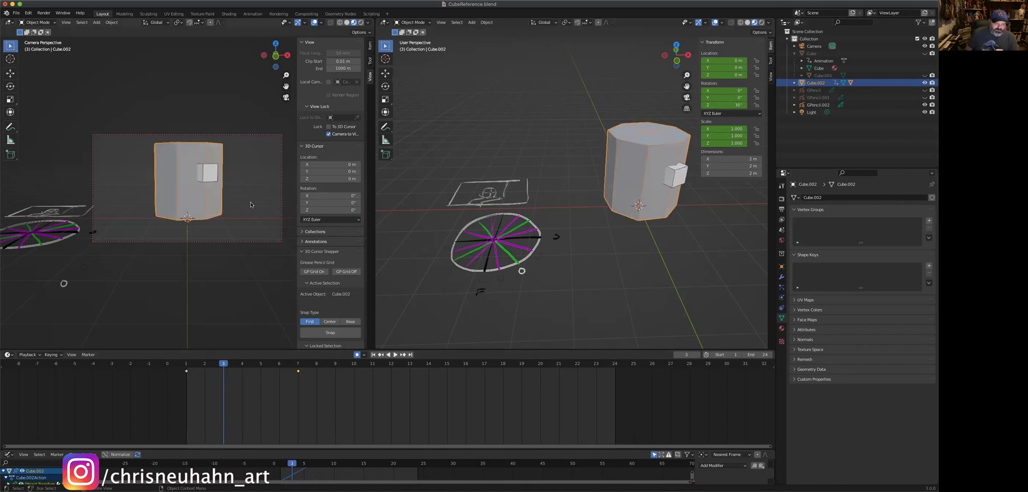
Step: Step back and forth through frames 1 to 7 to examine the box's spacing across the prism's quarter turn
{"action": "key", "text": "Right"}
{"action": "key", "text": "Right"}
{"action": "key", "text": "Right"}
{"action": "key", "text": "Right"}
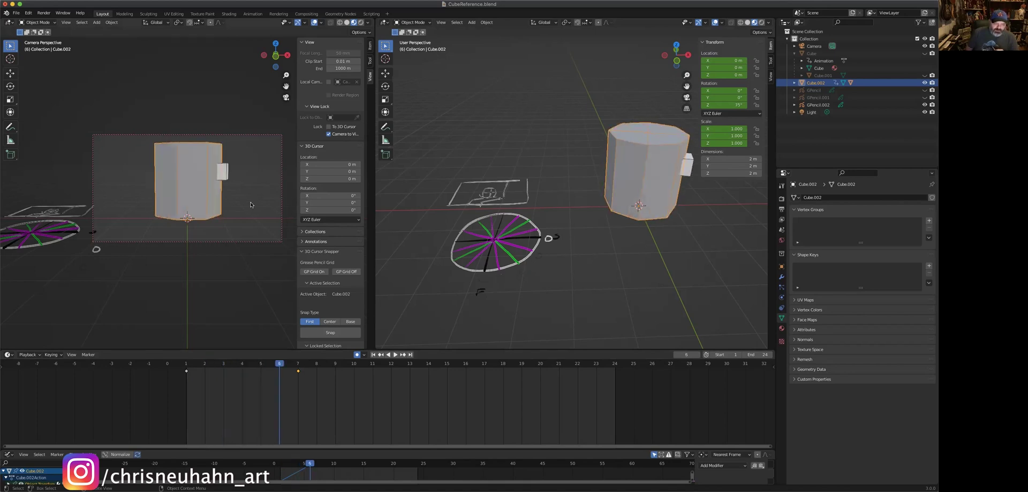
{"action": "key", "text": "Left"}
{"action": "key", "text": "Left"}
{"action": "key", "text": "Left"}
{"action": "key", "text": "Left"}
{"action": "key", "text": "Left"}
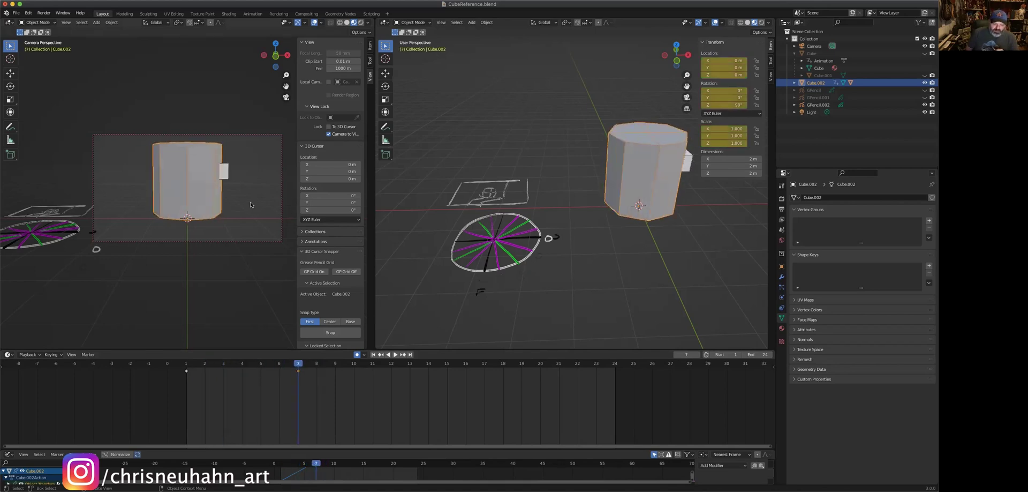
{"action": "key", "text": "Right"}
{"action": "key", "text": "Right"}
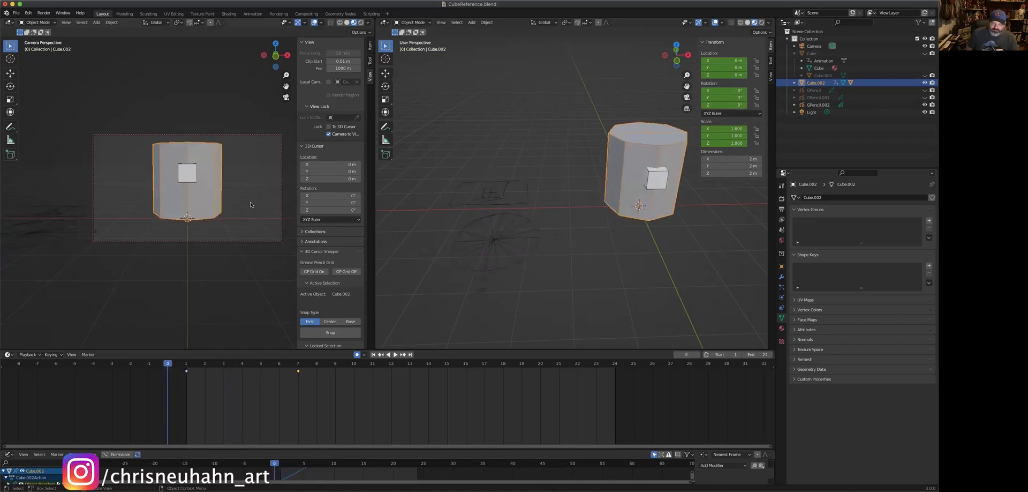
{"action": "key", "text": "Right"}
{"action": "key", "text": "Right"}
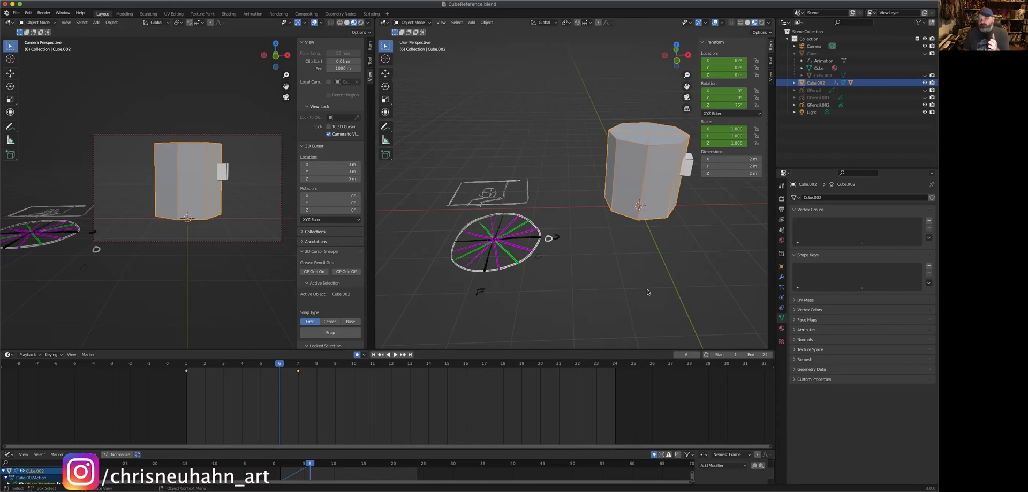
Step: Flip repeatedly between the frames around frame 6 to compare how far the box shifts near the prism's side
{"action": "key", "text": "Left"}
{"action": "key", "text": "Left"}
{"action": "key", "text": "Left"}
{"action": "key", "text": "Right"}
{"action": "key", "text": "Right"}
{"action": "key", "text": "Right"}
{"action": "key", "text": "Right"}
{"action": "key", "text": "Left"}
{"action": "key", "text": "Left"}
{"action": "key", "text": "Right"}
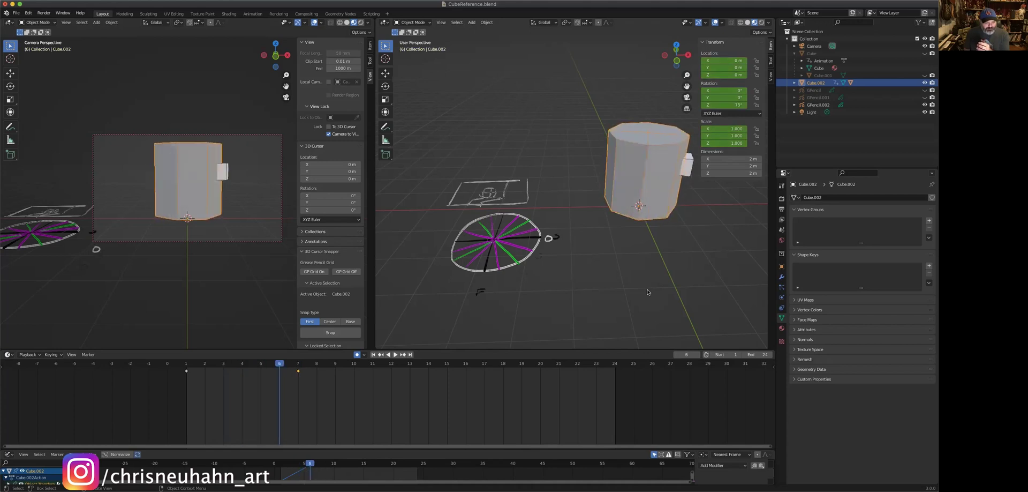
{"action": "key", "text": "Right"}
{"action": "key", "text": "Left"}
{"action": "key", "text": "Right"}
{"action": "key", "text": "Left"}
{"action": "key", "text": "Left"}
{"action": "key", "text": "Right"}
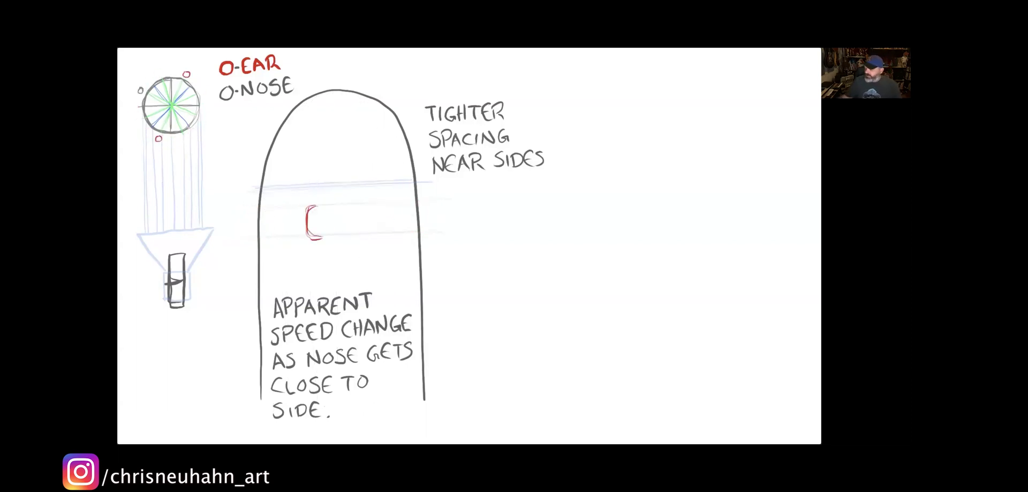
Step: Switch to the head-turn video Untitled 31.mov, pause it, and scrub from the side profile to the front view
{"action": "mouse_move", "coordinate": [182, 110]}
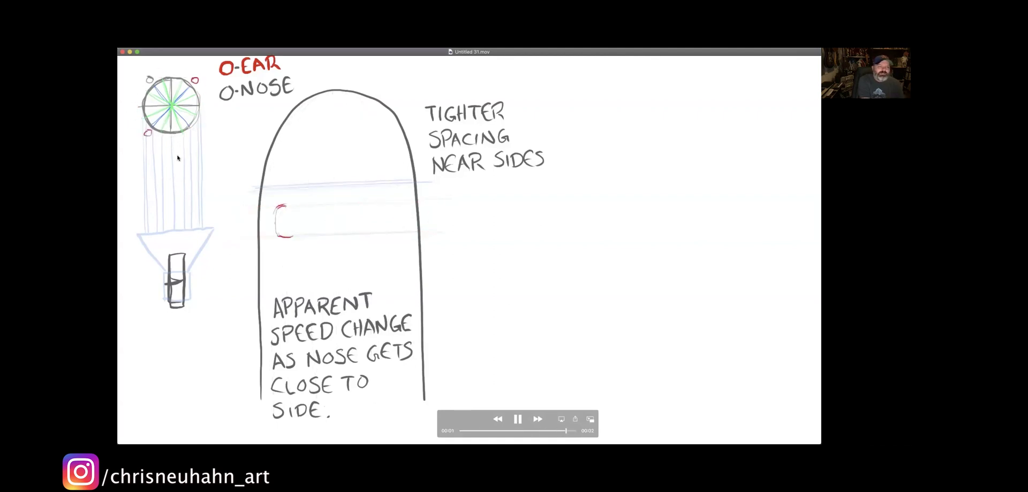
{"action": "left_click", "coordinate": [517, 418]}
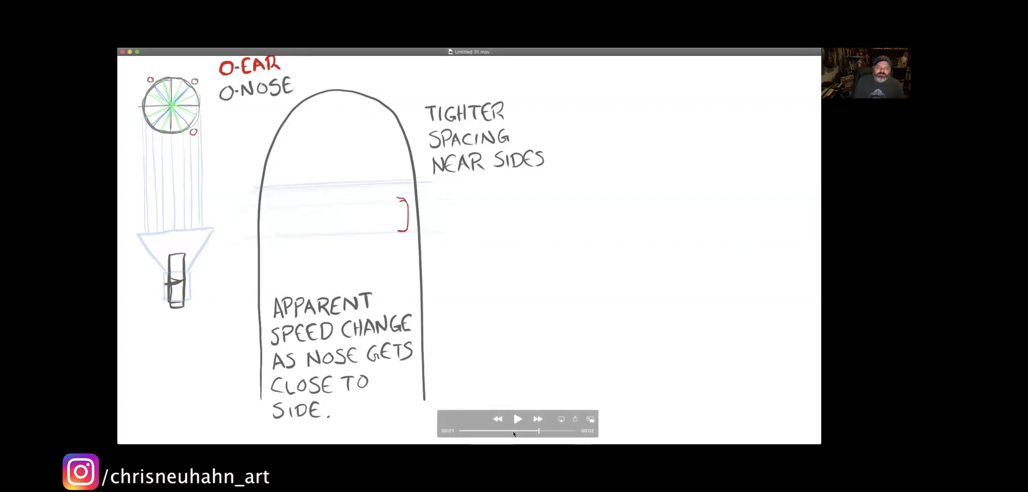
{"action": "left_click_drag", "start_coordinate": [480, 435], "coordinate": [461, 431]}
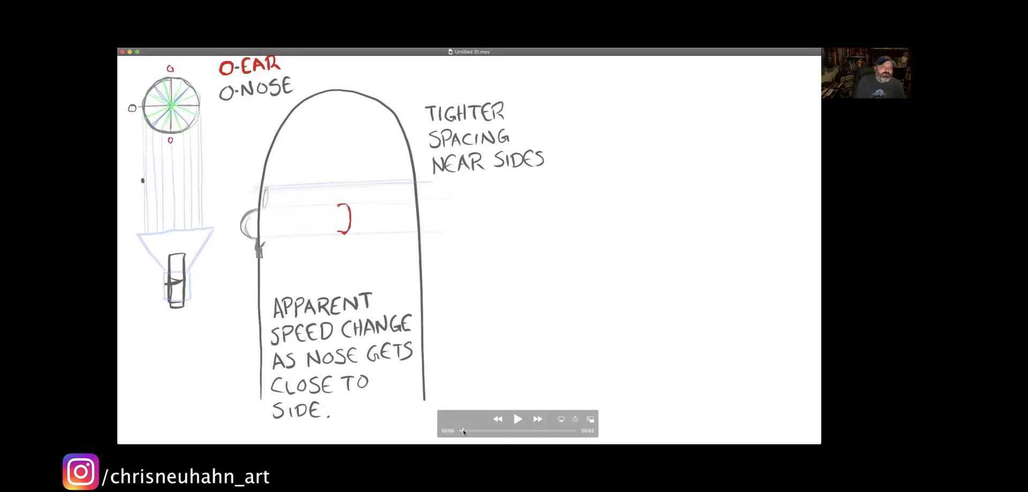
{"action": "left_click_drag", "start_coordinate": [463, 432], "coordinate": [471, 431]}
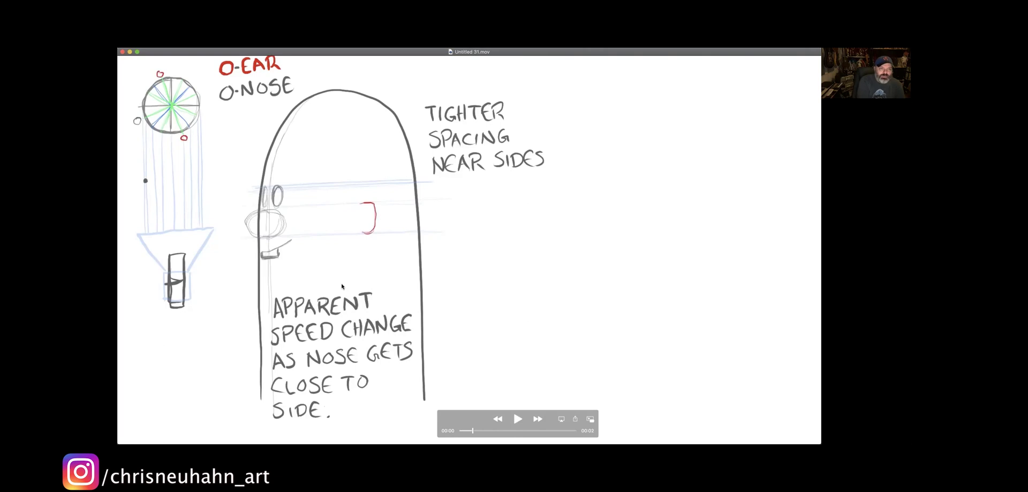
{"action": "left_click_drag", "start_coordinate": [473, 432], "coordinate": [493, 435]}
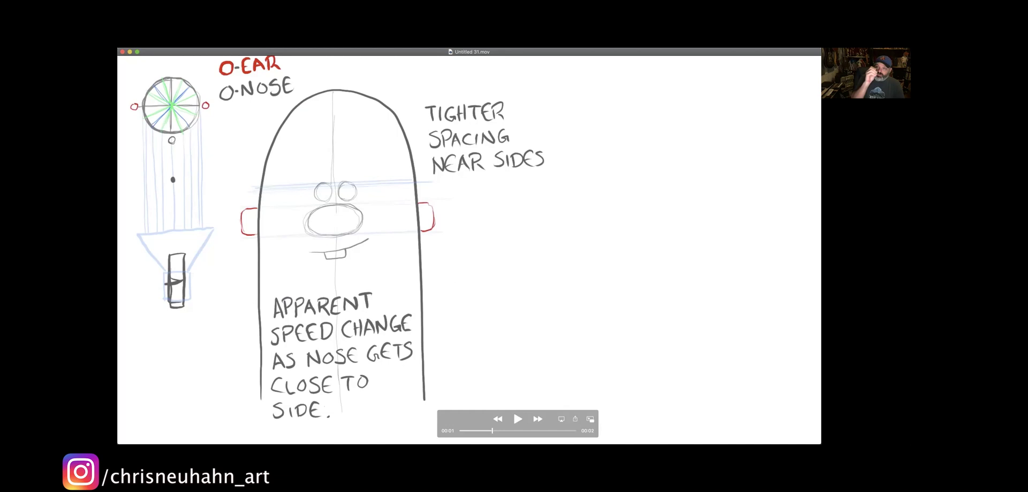
Step: Scrub the head-turn video back toward the profile and replay it to study the nose and ear spacing near the sides
{"action": "mouse_move", "coordinate": [484, 367]}
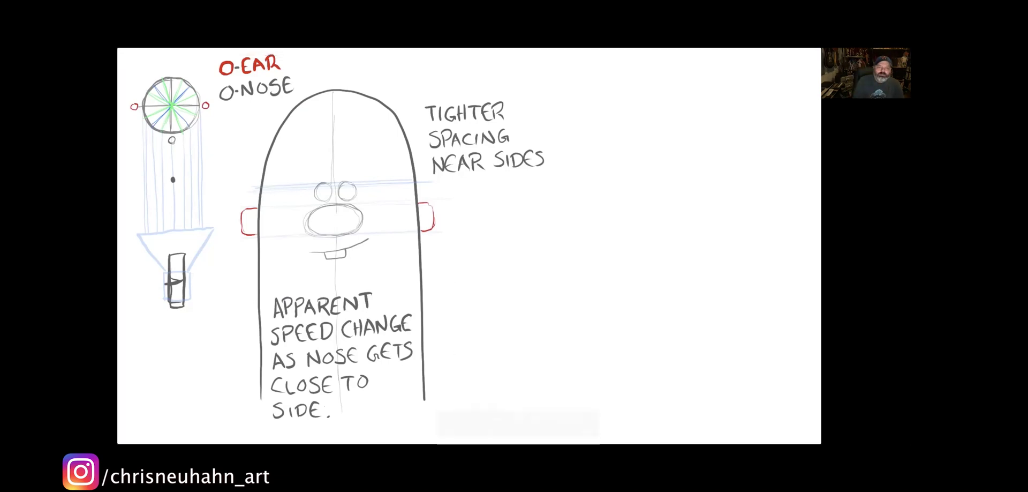
{"action": "mouse_move", "coordinate": [488, 430]}
{"action": "left_mouse_down"}
{"action": "mouse_move", "coordinate": [462, 430]}
{"action": "mouse_move", "coordinate": [482, 429]}
{"action": "mouse_move", "coordinate": [470, 429]}
{"action": "left_mouse_up"}
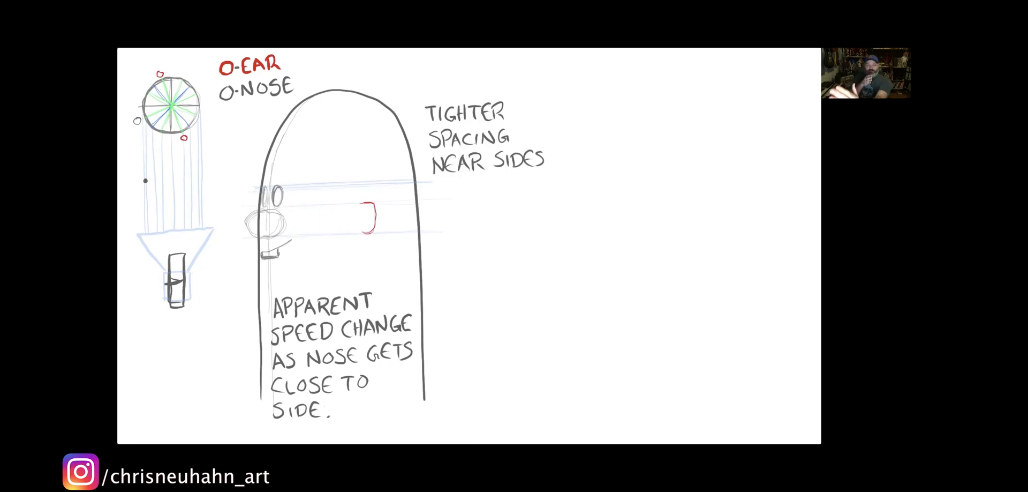
{"action": "left_click", "coordinate": [517, 418]}
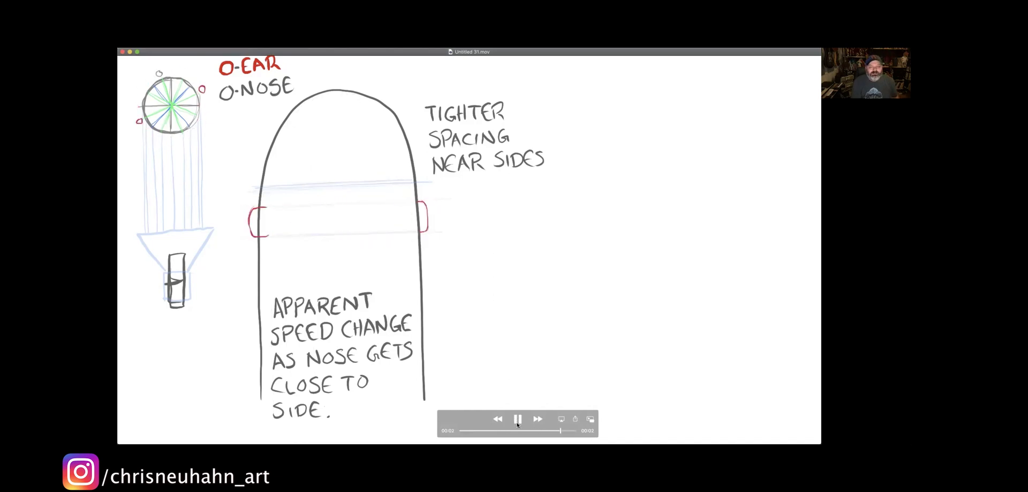
{"action": "left_click", "coordinate": [516, 420]}
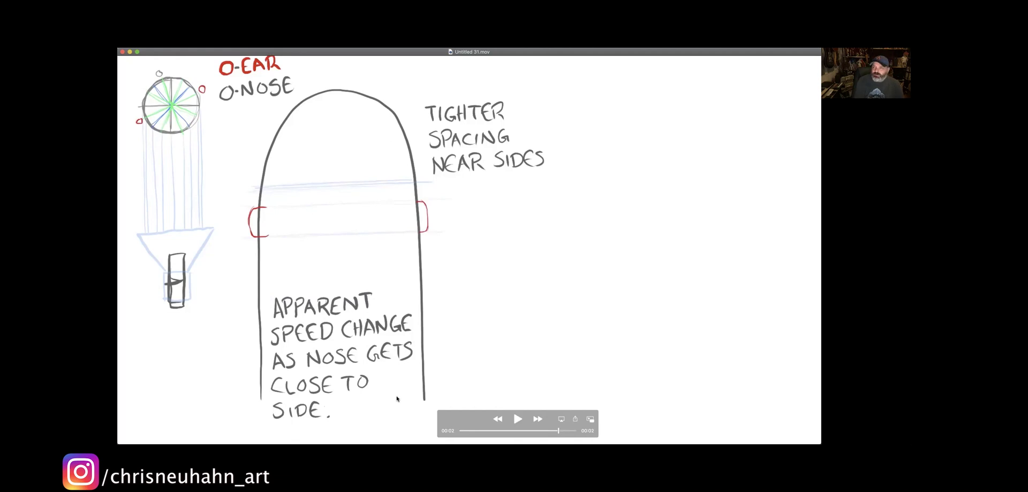
{"action": "key", "text": "space"}
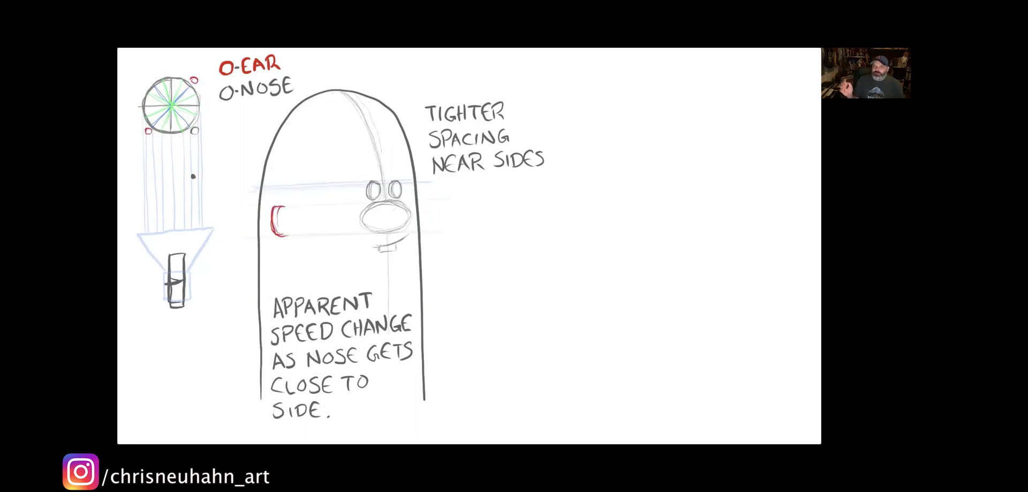
Step: Switch back to Blender and move the octagonal prism and its attached box into a new collection named Reference
{"action": "mouse_move", "coordinate": [498, 321]}
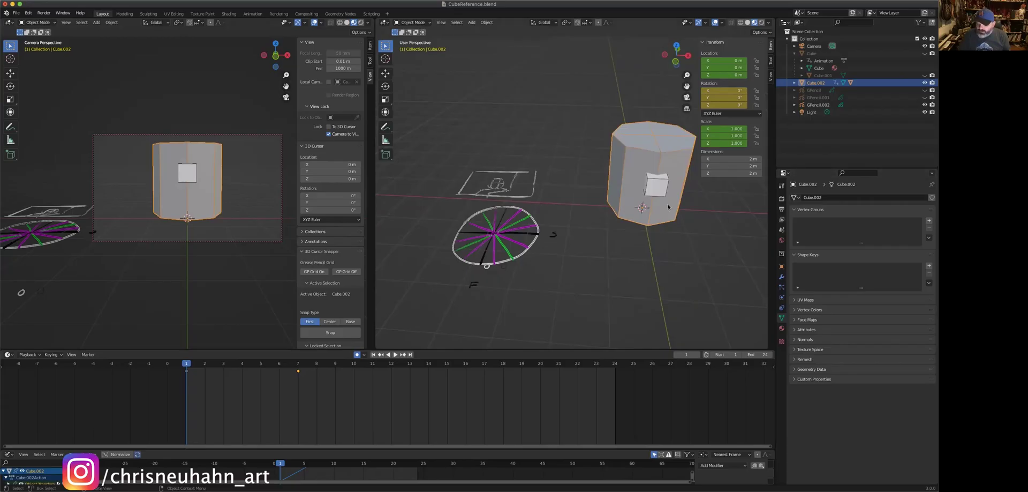
{"action": "left_click", "coordinate": [666, 205]}
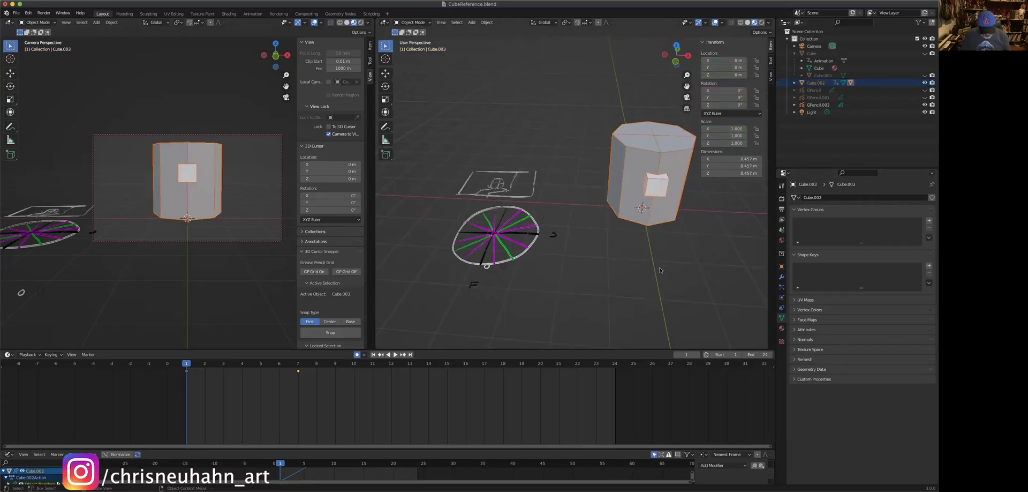
{"action": "key", "text": "m"}
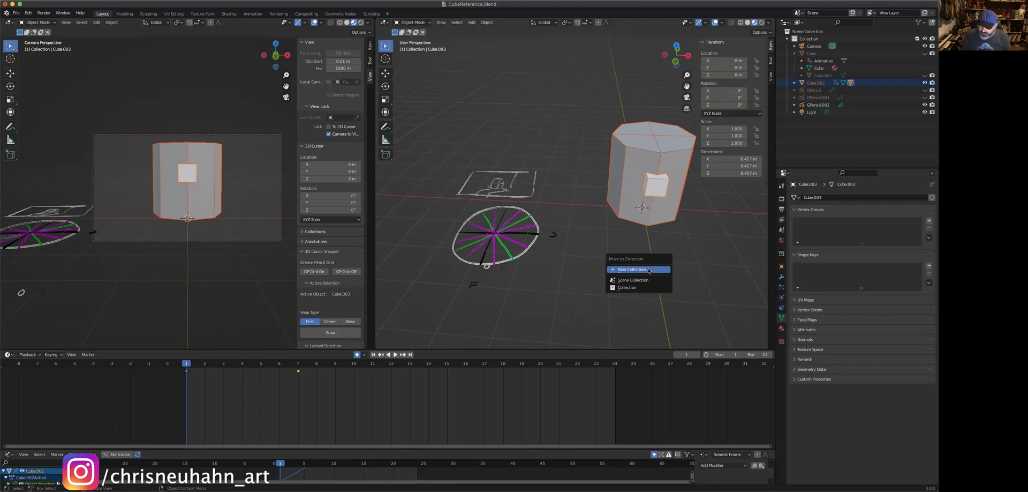
{"action": "left_click", "coordinate": [648, 269]}
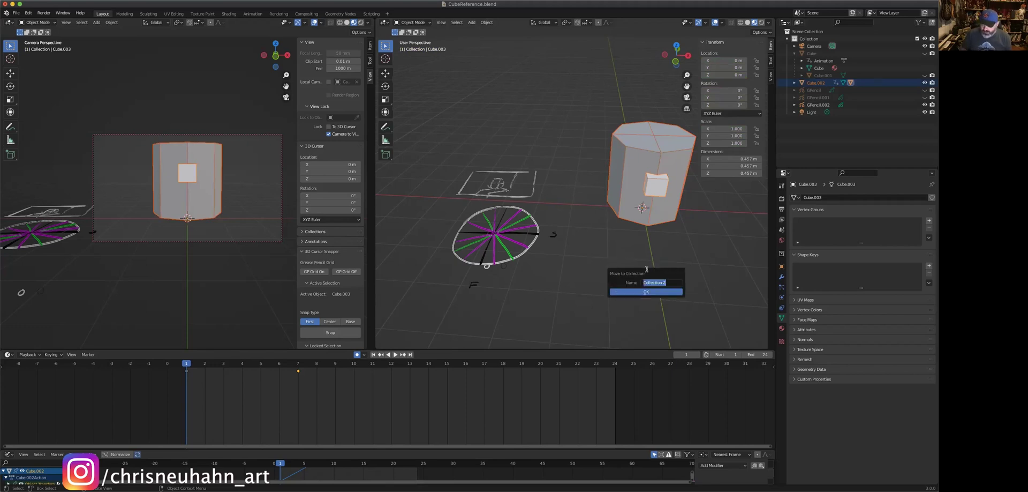
{"action": "type", "text": "Reference"}
{"action": "key", "text": "Return"}
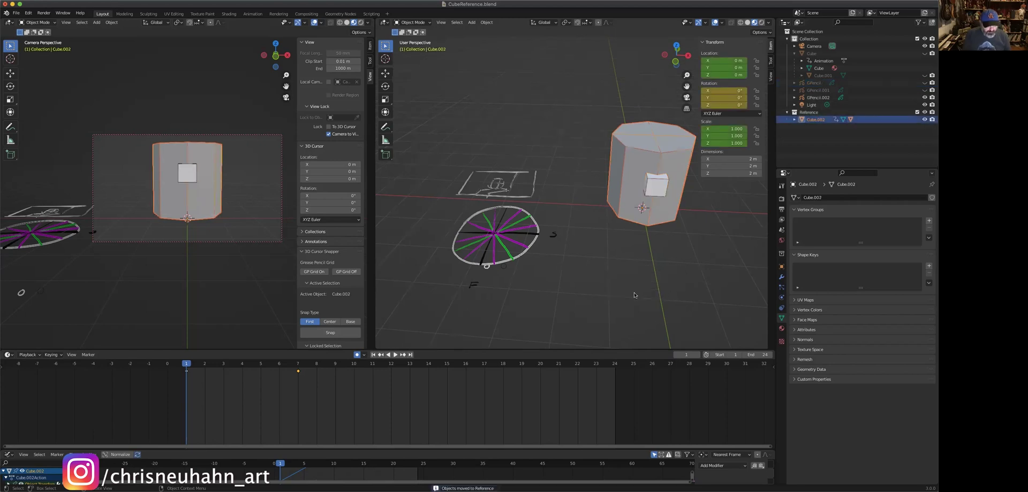
Step: Move the octagonal prism back along the global Y axis to about 1.16 m
{"action": "key", "text": "g"}
{"action": "key", "text": "y"}
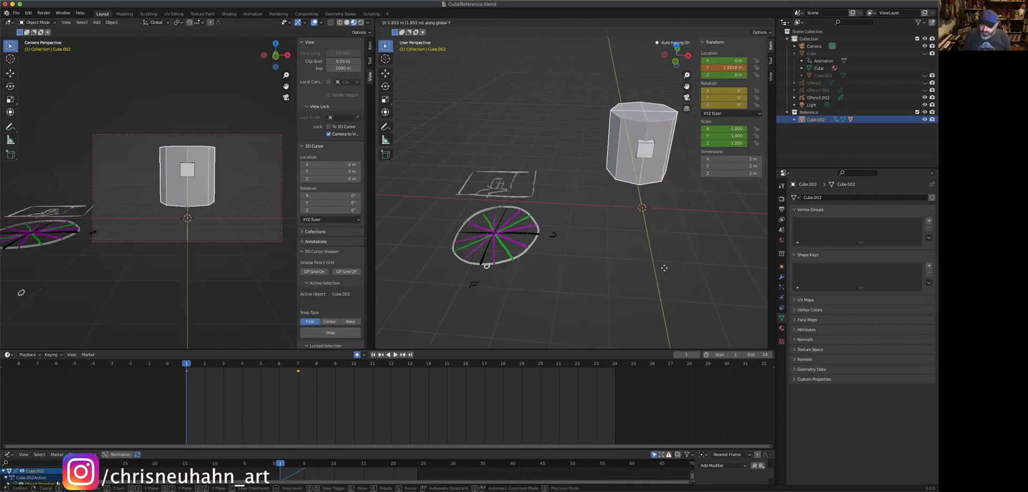
{"action": "left_click", "coordinate": [664, 285]}
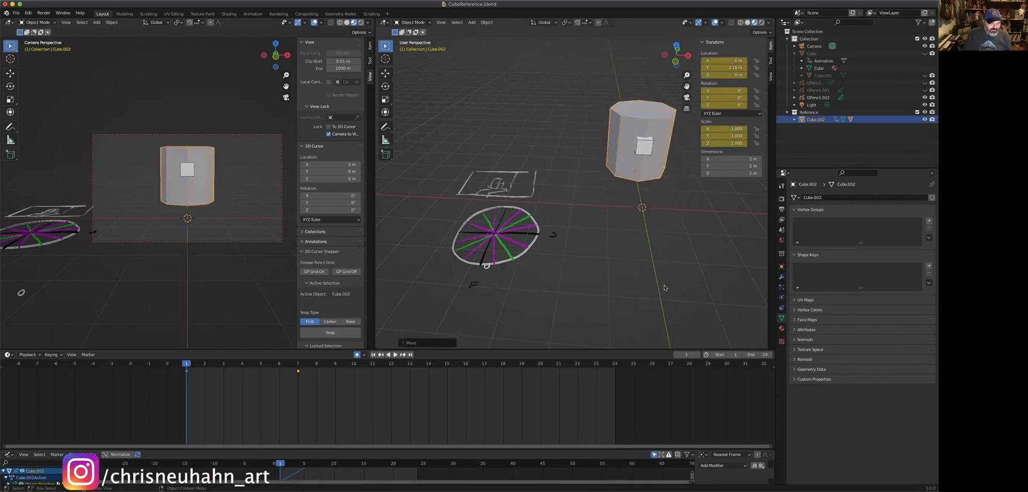
{"action": "key", "text": "g"}
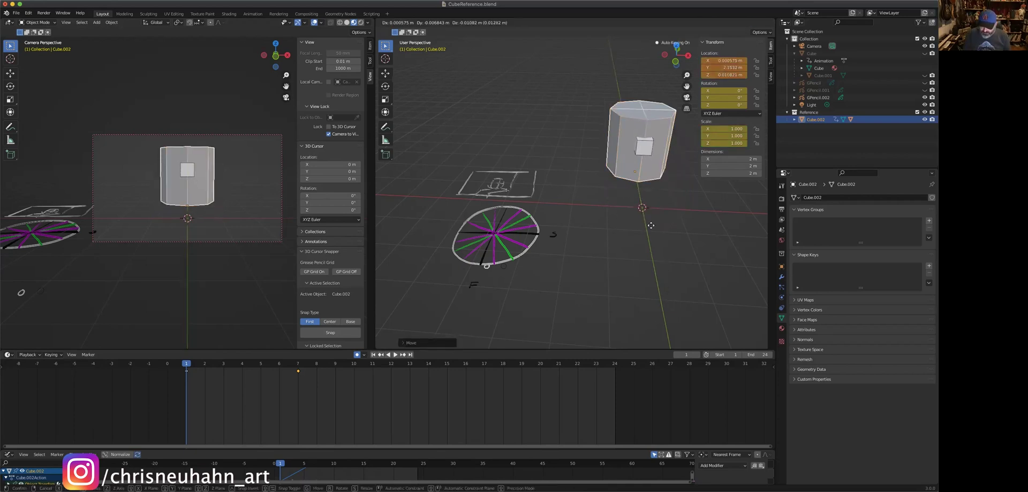
{"action": "key", "text": "y"}
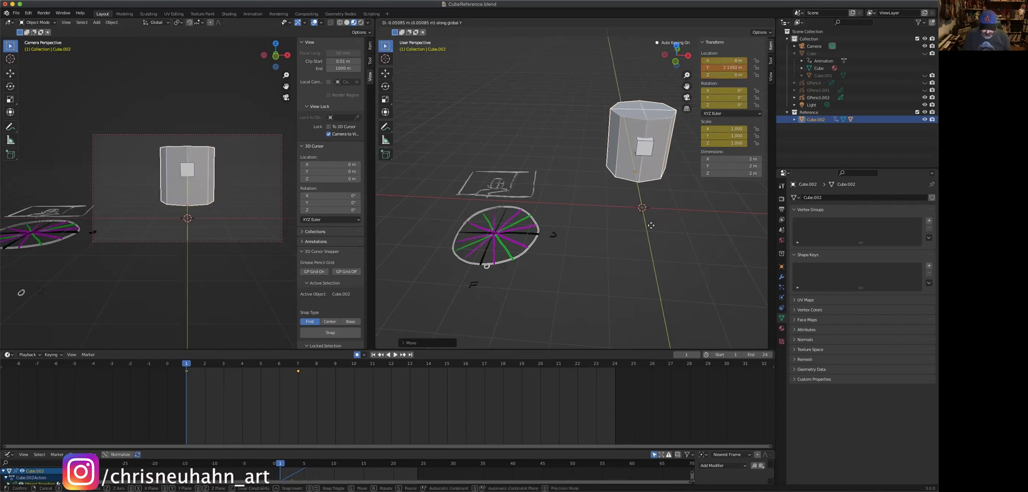
{"action": "left_click", "coordinate": [649, 243]}
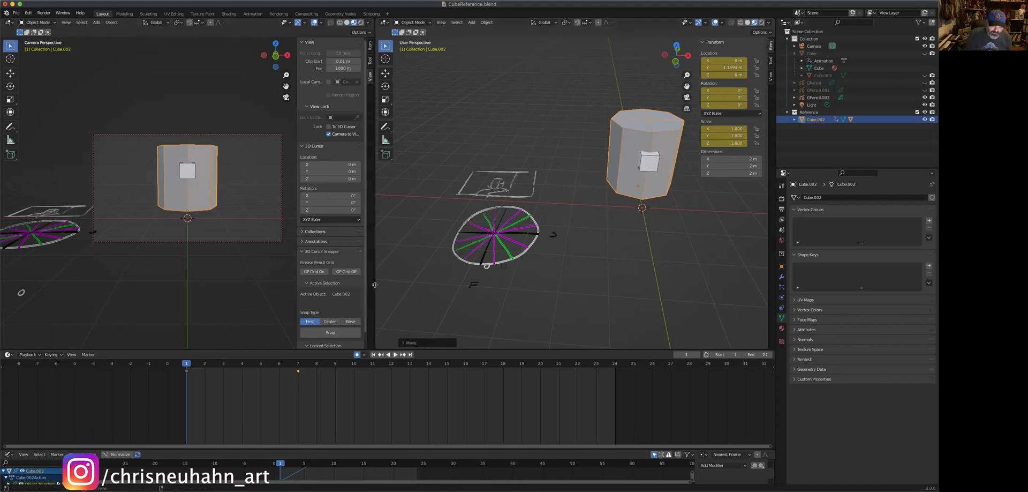
Step: Enlarge the camera viewport and flatten the small box in Edit Mode to about 0.29 m high, returning to Object Mode
{"action": "left_click_drag", "start_coordinate": [374, 282], "coordinate": [561, 297]}
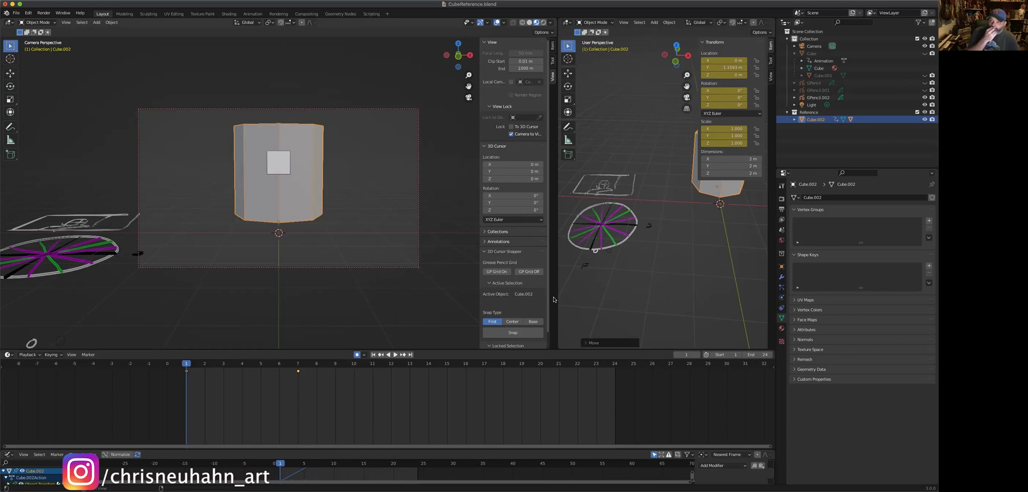
{"action": "left_click", "coordinate": [286, 164]}
{"action": "key", "text": "Tab"}
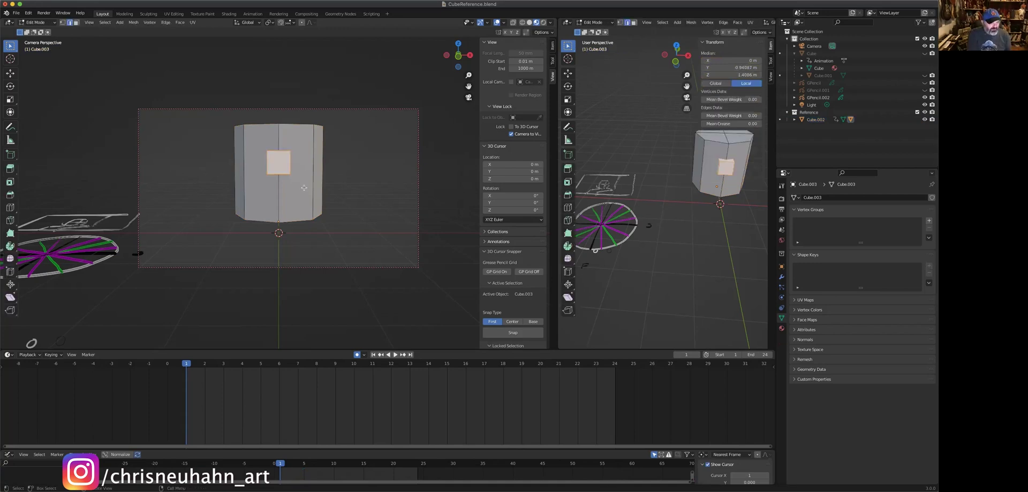
{"action": "key", "text": "s"}
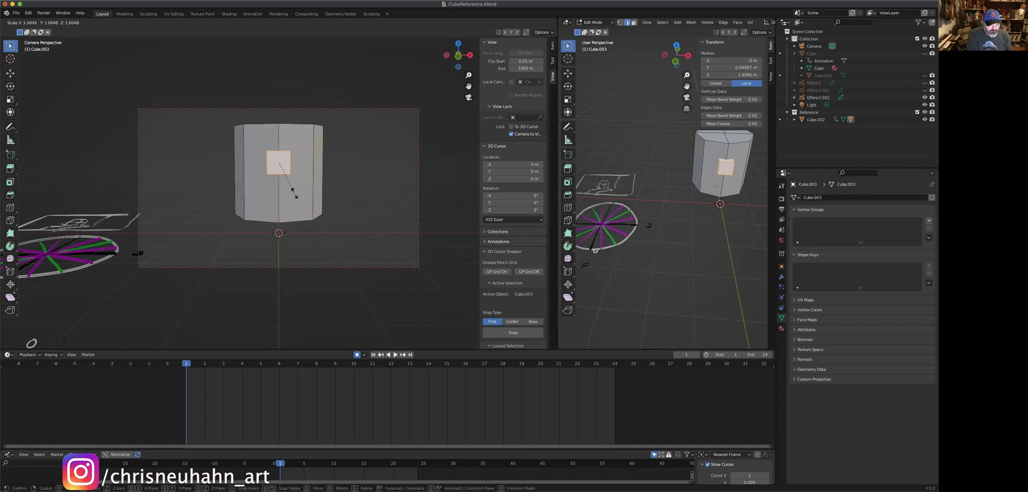
{"action": "left_click", "coordinate": [289, 186]}
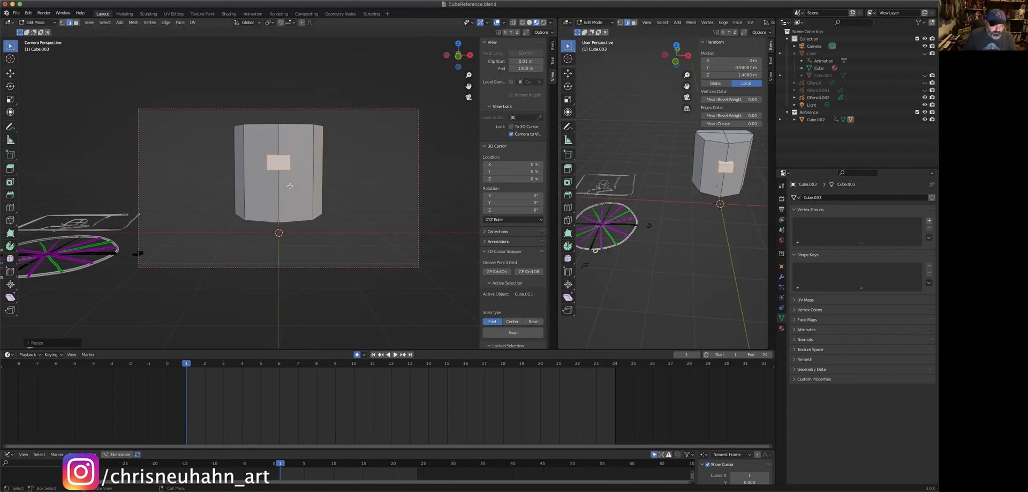
{"action": "key", "text": "Tab"}
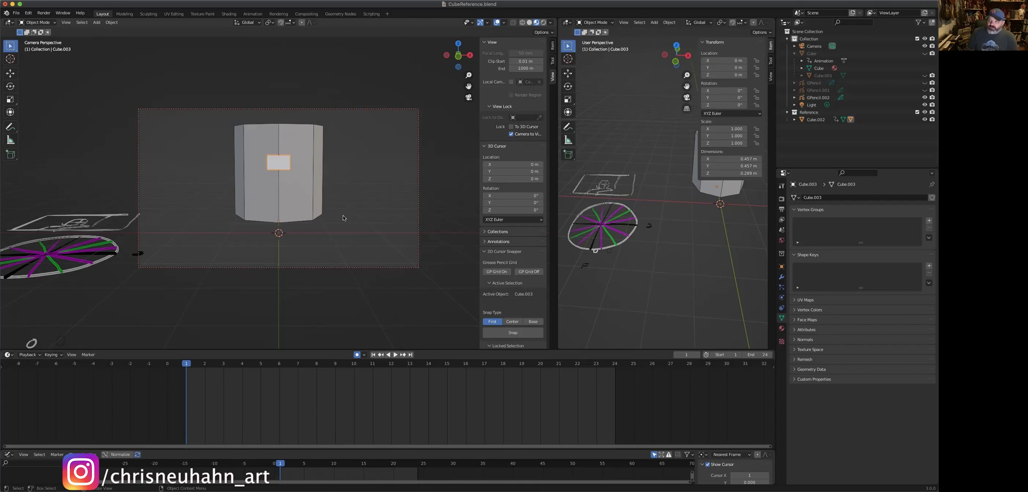
Step: Add a blank Grease Pencil object at the world origin and enter Draw Mode
{"action": "left_click", "coordinate": [318, 215]}
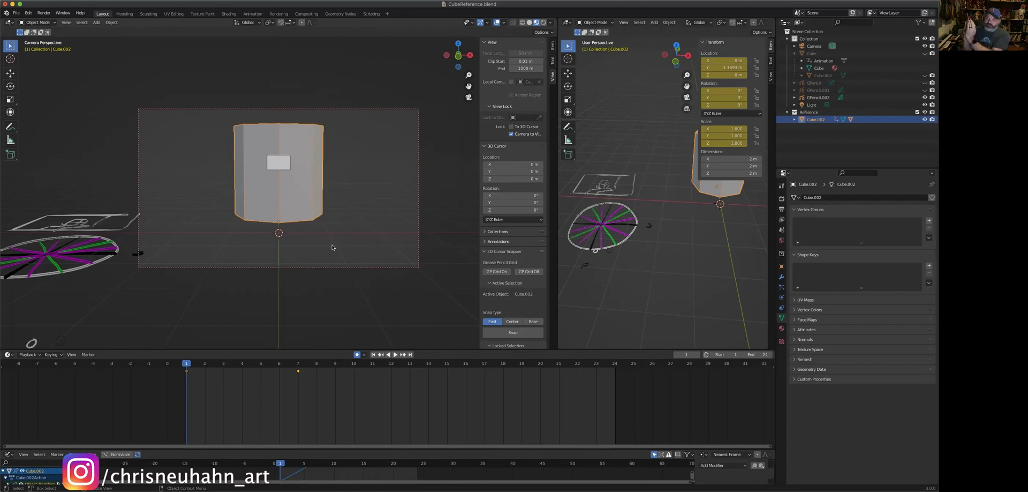
{"action": "key", "text": "ctrl+Tab"}
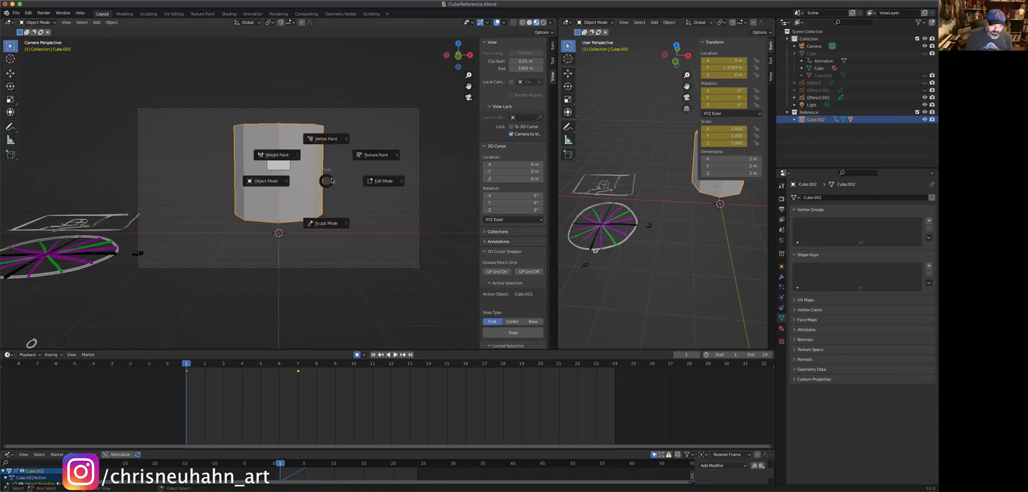
{"action": "left_click", "coordinate": [292, 184]}
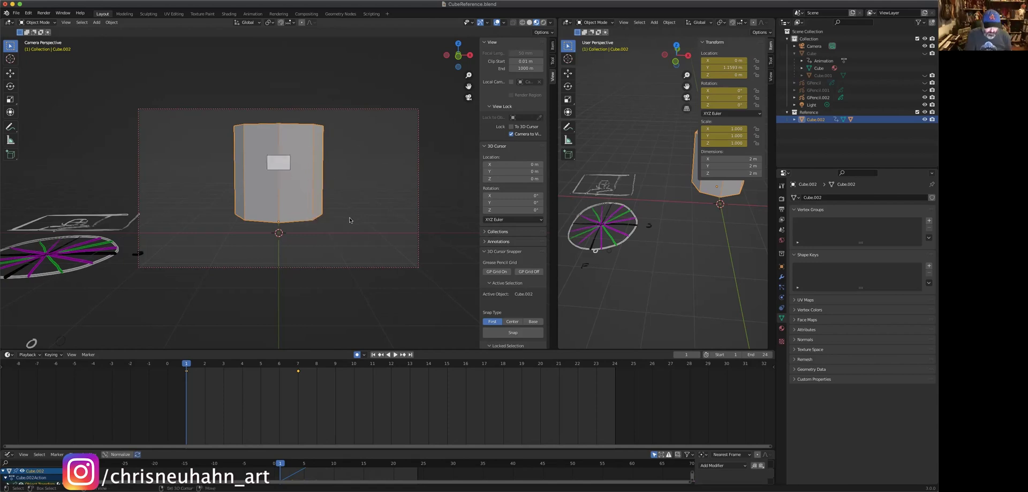
{"action": "key", "text": "shift+a"}
{"action": "mouse_move", "coordinate": [347, 219]}
{"action": "mouse_move", "coordinate": [332, 263]}
{"action": "left_click", "coordinate": [387, 263]}
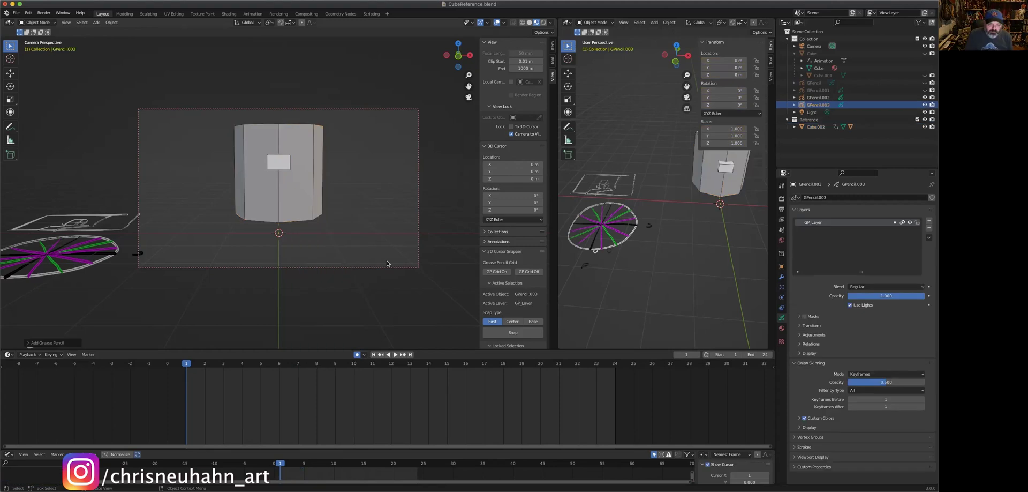
{"action": "key", "text": "ctrl+Tab"}
{"action": "left_click", "coordinate": [344, 129]}
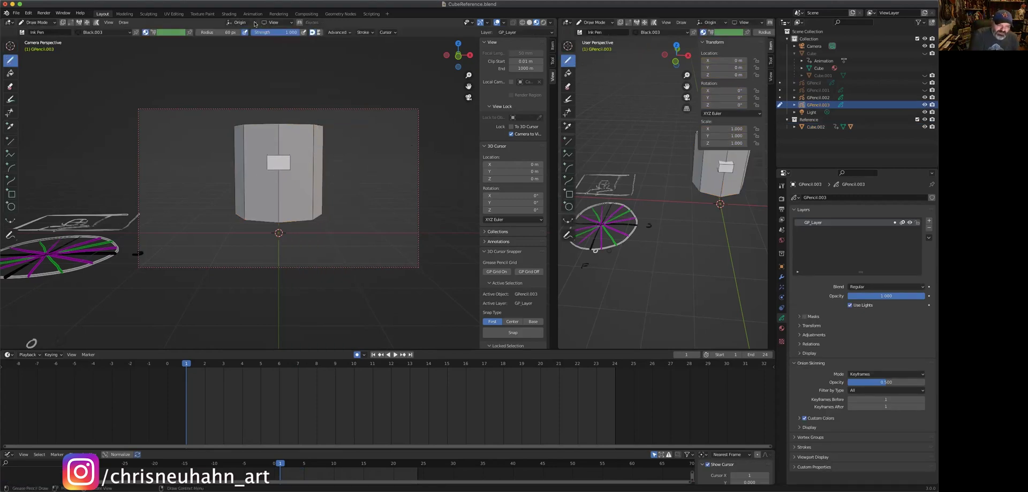
Step: Set the stroke placement to Surface, draw a trial eye circle above the nose box, inspect its depth, and return to Object Mode
{"action": "left_click", "coordinate": [252, 23]}
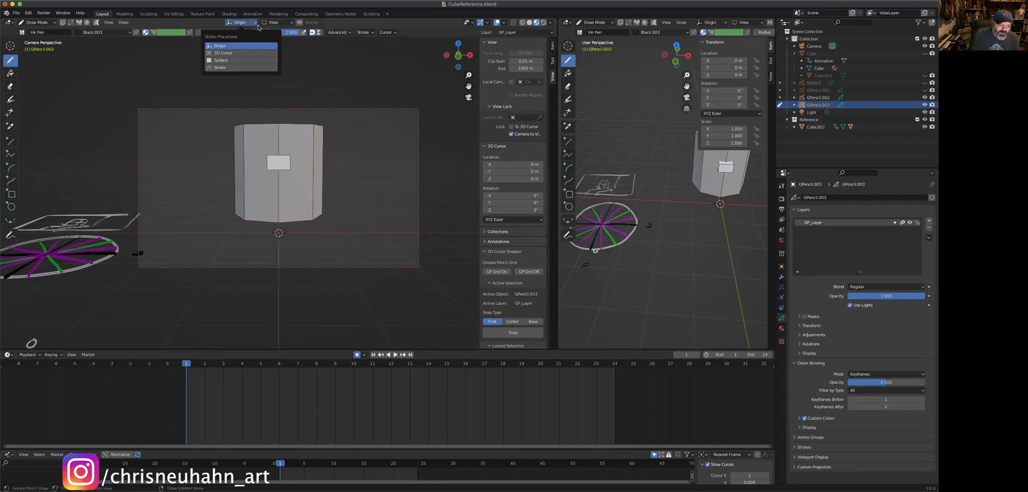
{"action": "left_click", "coordinate": [241, 60]}
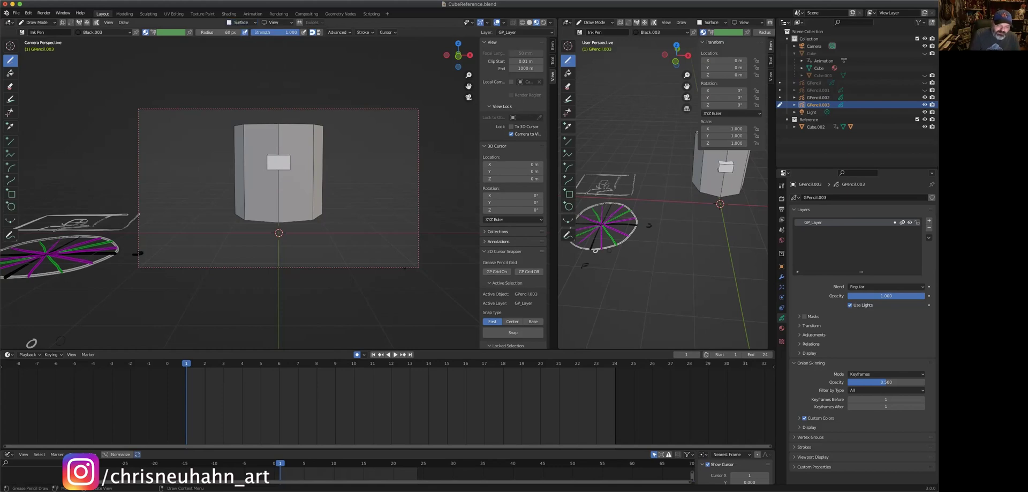
{"action": "left_click", "coordinate": [254, 22]}
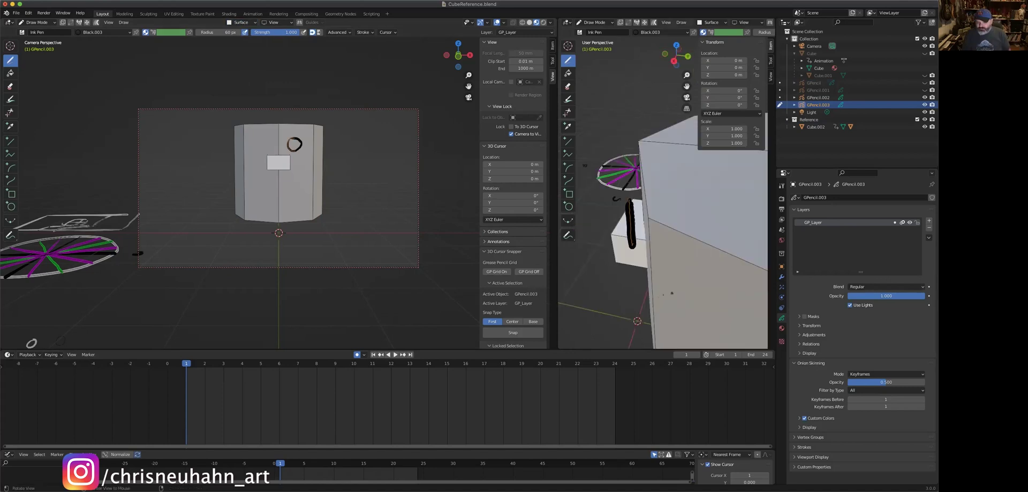
{"action": "mouse_move", "coordinate": [647, 230]}
{"action": "left_mouse_down", "text": "alt"}
{"action": "mouse_move", "coordinate": [688, 222]}
{"action": "mouse_move", "coordinate": [653, 277]}
{"action": "left_mouse_up", "text": "alt"}
{"action": "key", "text": "ctrl+Tab"}
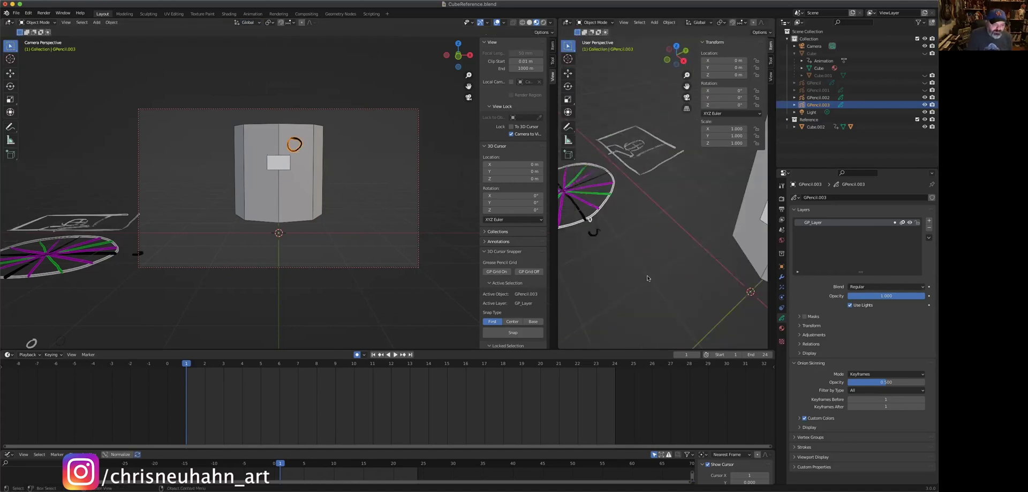
Step: Return to Draw Mode and enter a new Surface placement offset for the strokes
{"action": "key", "text": "ctrl+Tab"}
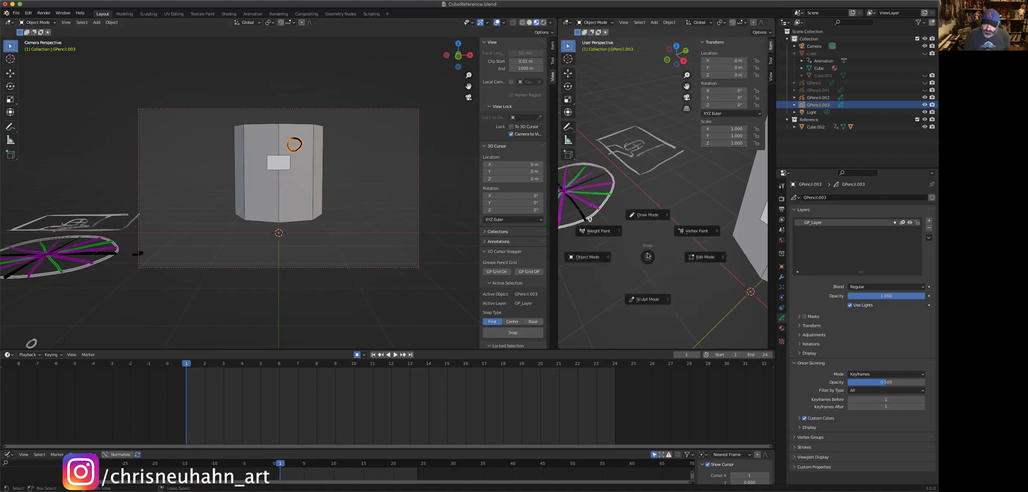
{"action": "left_click", "coordinate": [647, 214]}
{"action": "left_click", "coordinate": [254, 22]}
{"action": "left_click", "coordinate": [253, 85]}
{"action": "key", "text": "BackSpace"}
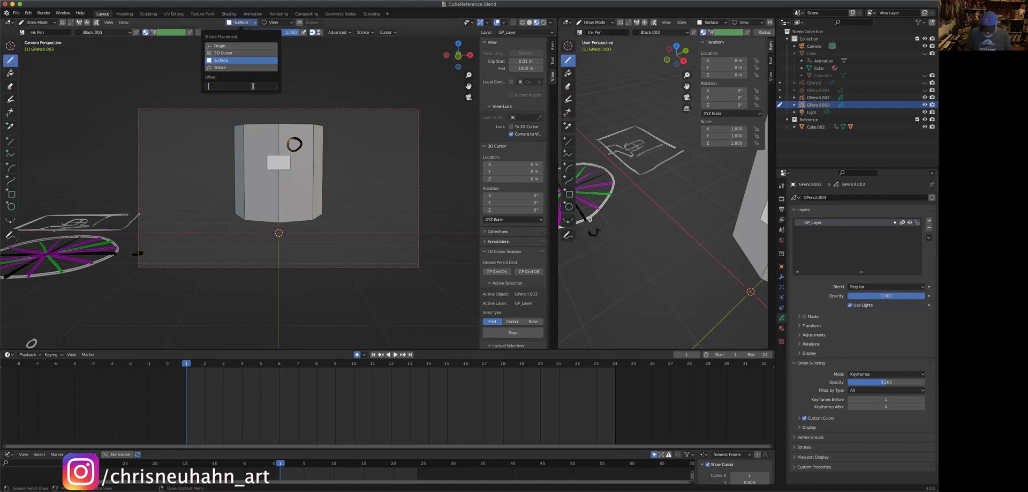
{"action": "key", "text": "Return"}
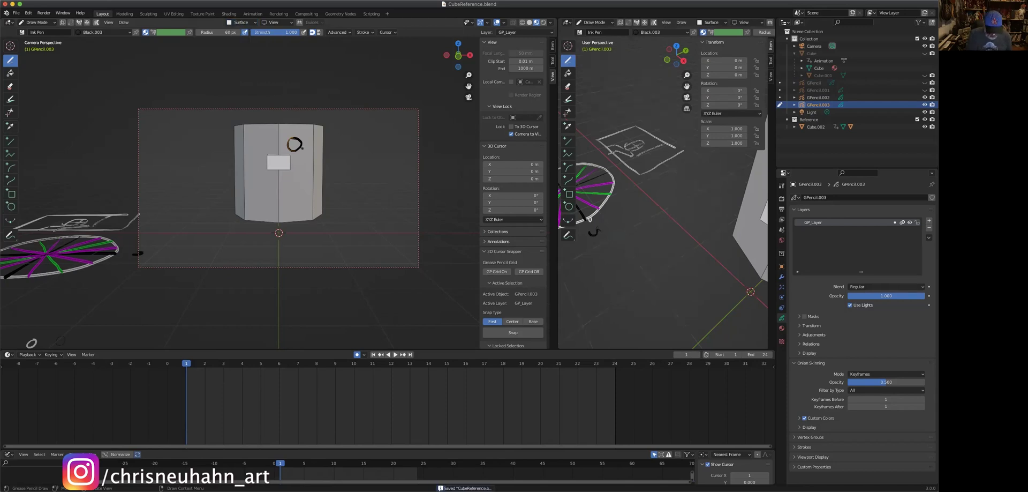
Step: Remove the trial eye circle and redraw it on the prism's face just above and to the right of the nose box
{"action": "key", "text": "Tab"}
{"action": "key", "text": "a"}
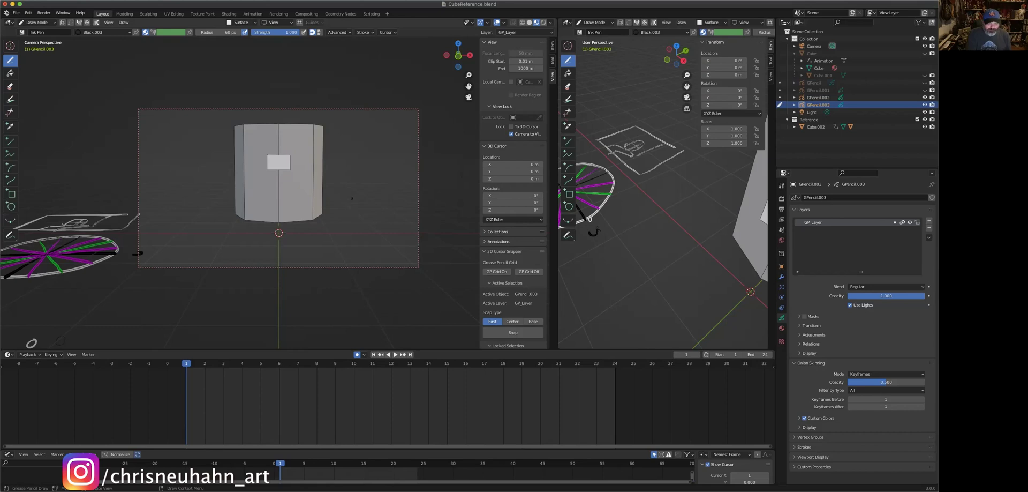
{"action": "left_click_drag", "start_coordinate": [293, 138], "coordinate": [295, 151]}
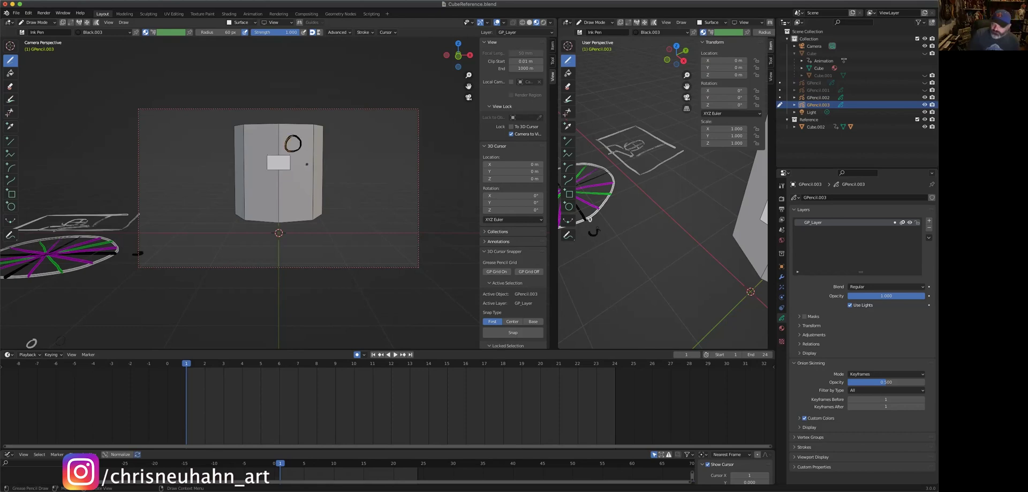
Step: Return to Object Mode and add a Mirror modifier on the X axis to the eye drawing
{"action": "key", "text": "ctrl+Tab"}
{"action": "left_click", "coordinate": [326, 236]}
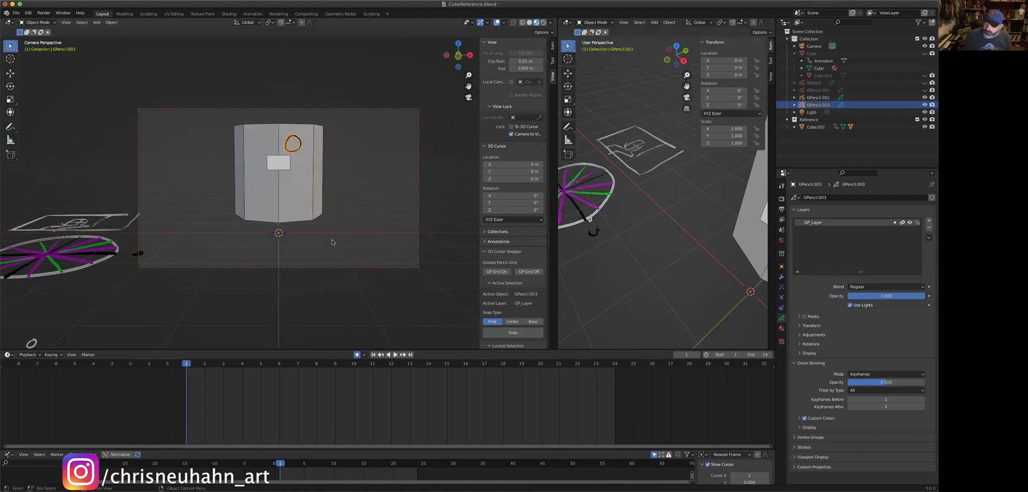
{"action": "left_click", "coordinate": [782, 277]}
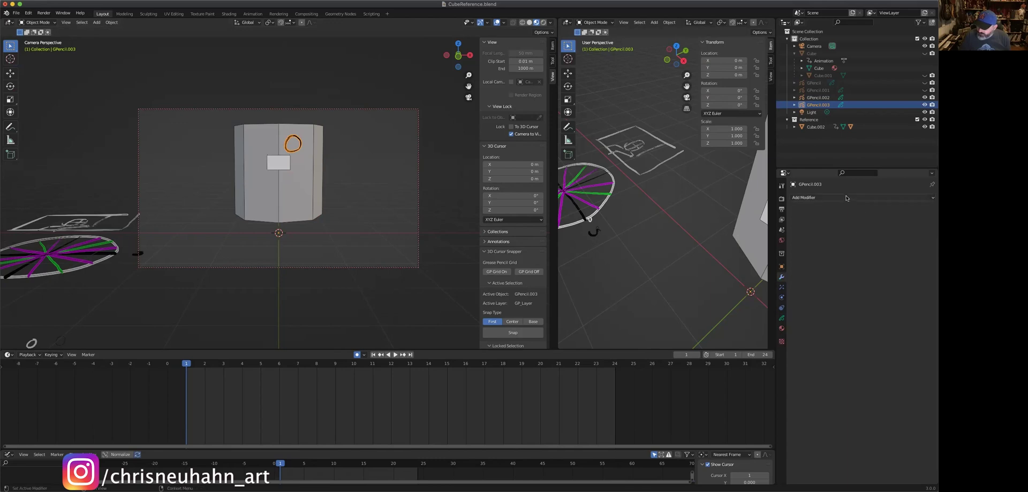
{"action": "left_click", "coordinate": [846, 197]}
{"action": "left_click", "coordinate": [827, 259]}
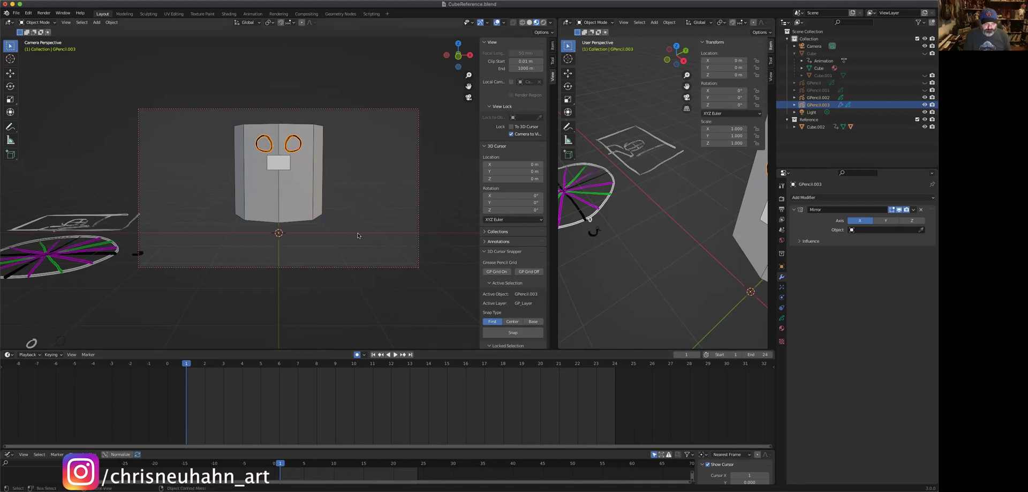
Step: Parent the mirrored eye drawing to the octagonal prism using the Object option
{"action": "left_click", "coordinate": [316, 179]}
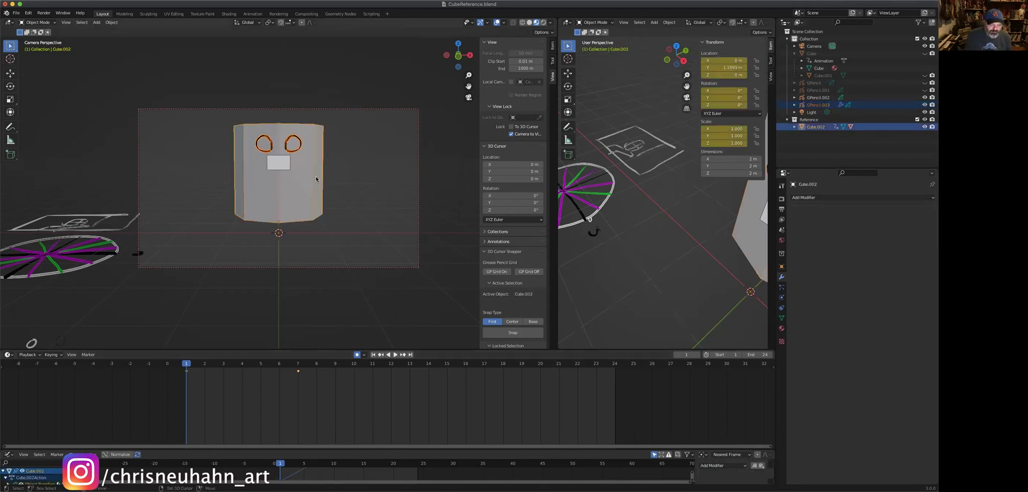
{"action": "left_click", "coordinate": [347, 192]}
{"action": "left_click", "coordinate": [300, 145]}
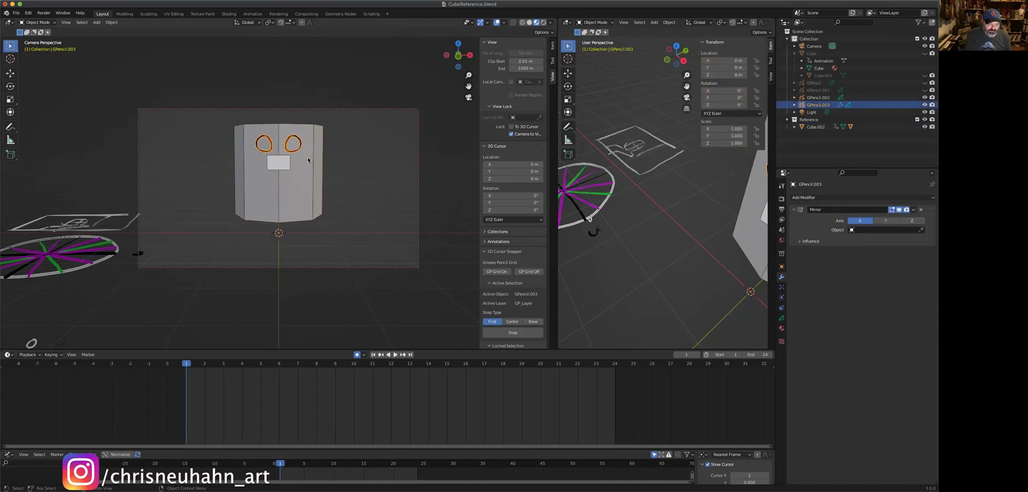
{"action": "left_click", "coordinate": [312, 165], "text": "shift"}
{"action": "key", "text": "ctrl+p"}
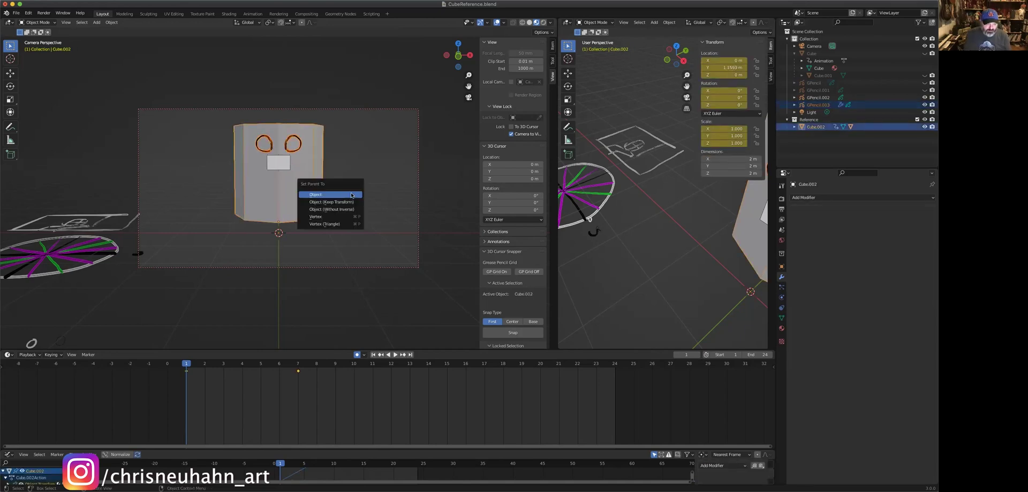
{"action": "left_click", "coordinate": [347, 195]}
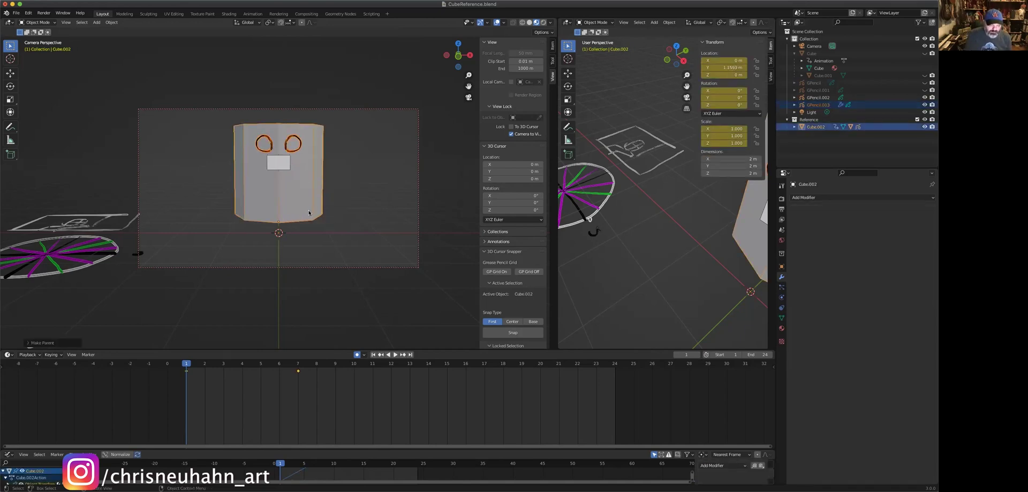
Step: Play the head-turn animation to check the eyes against the prism, enlarge the graph editor, and return to frame 1
{"action": "key", "text": "space"}
{"action": "left_click_drag", "start_coordinate": [300, 449], "coordinate": [289, 383]}
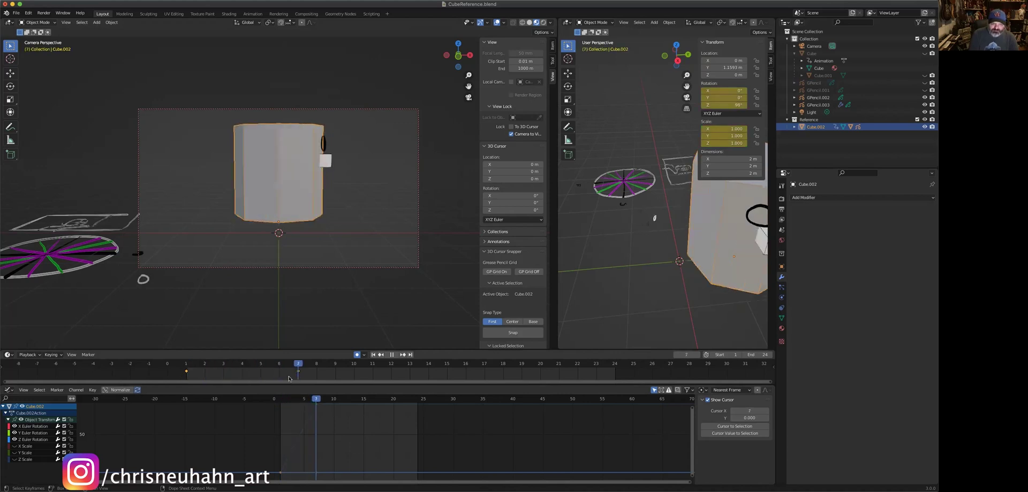
{"action": "left_click", "coordinate": [185, 376]}
{"action": "key", "text": "space"}
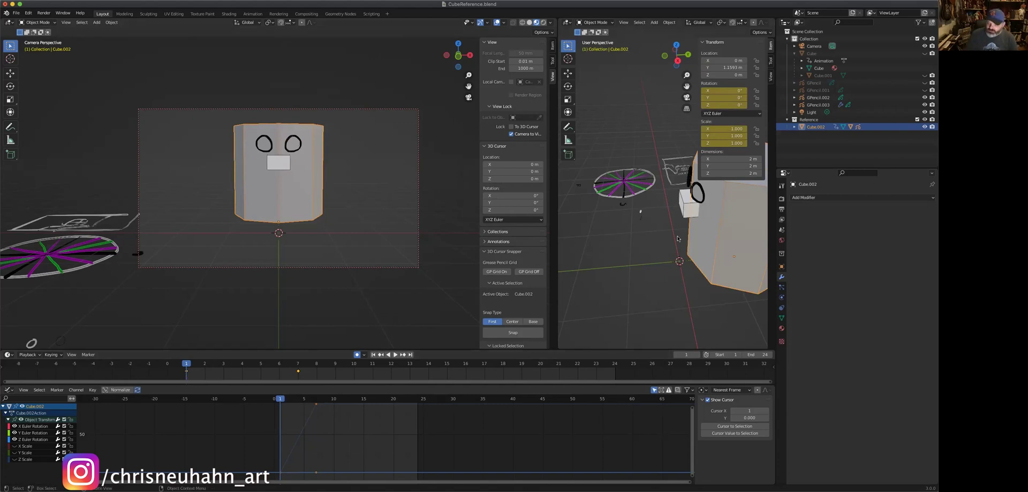
Step: Select the mirrored eye drawing and give its strokes a green material
{"action": "left_click", "coordinate": [298, 146]}
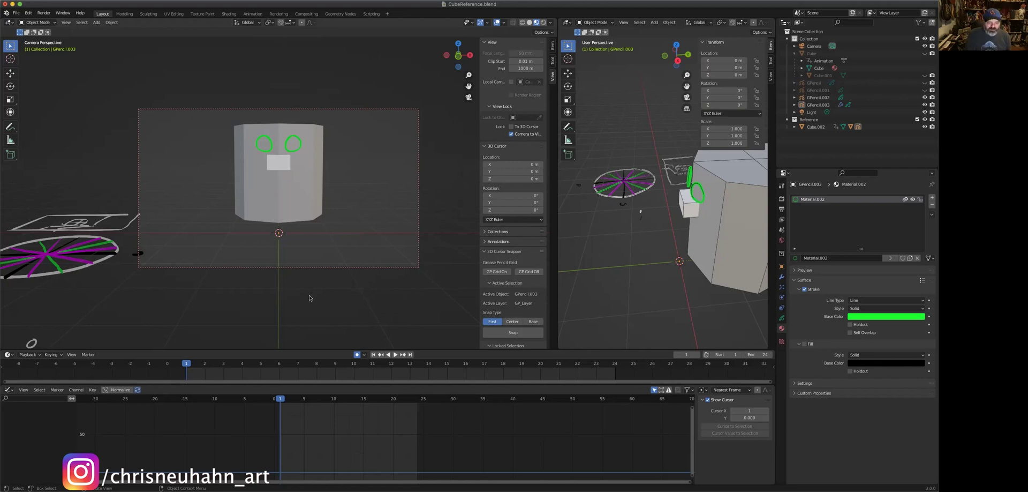
Step: Add another blank Grease Pencil object and name both the object and its layer Head
{"action": "key", "text": "shift+a"}
{"action": "left_click", "coordinate": [349, 293]}
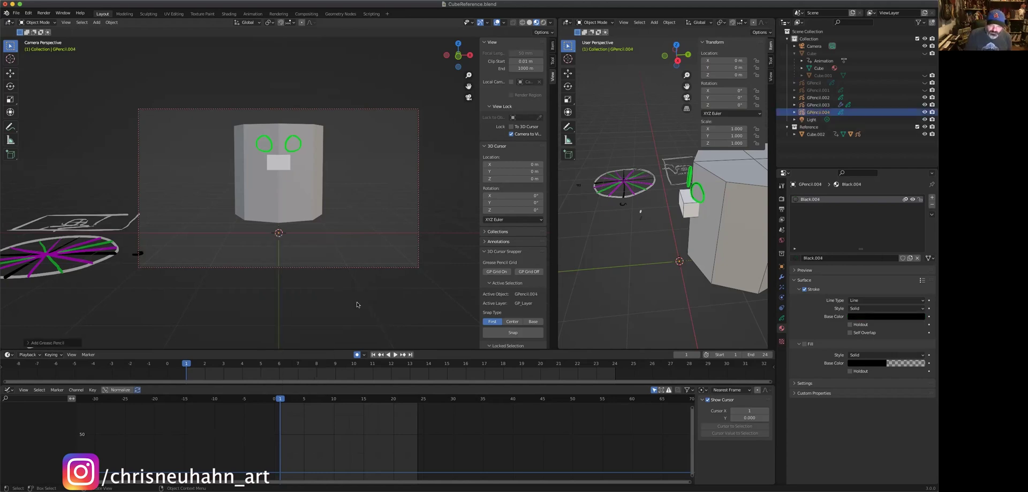
{"action": "key", "text": "F2"}
{"action": "type", "text": "Head"}
{"action": "key", "text": "Return"}
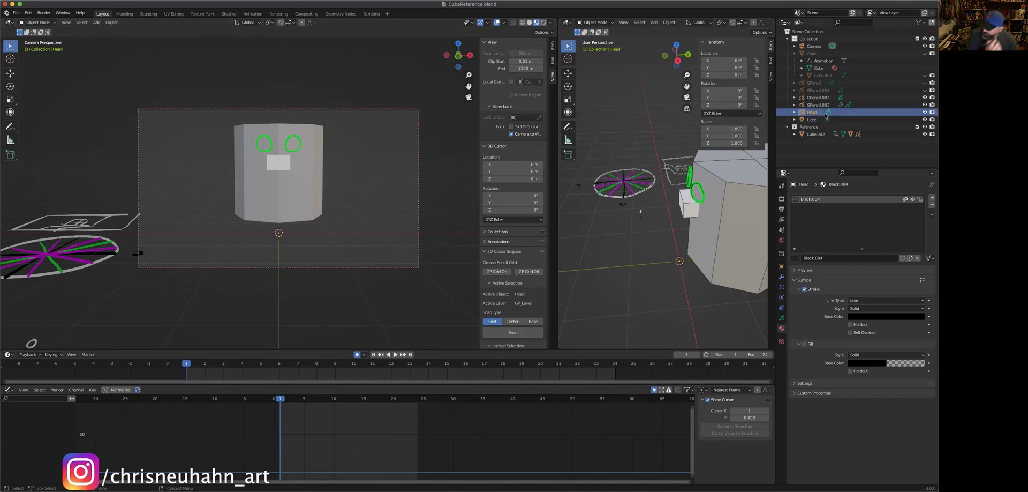
{"action": "left_click", "coordinate": [782, 318]}
{"action": "double_click", "coordinate": [813, 222]}
{"action": "type", "text": "Head"}
{"action": "key", "text": "Return"}
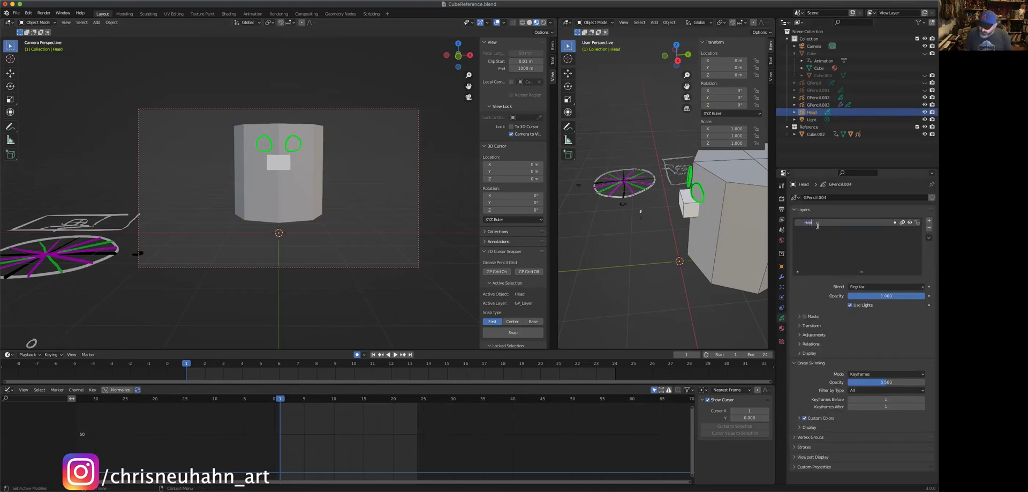
Step: Enter Draw Mode on Head and set the stroke placement to Origin with the Front (X-Z) drawing plane
{"action": "key", "text": "ctrl+Tab"}
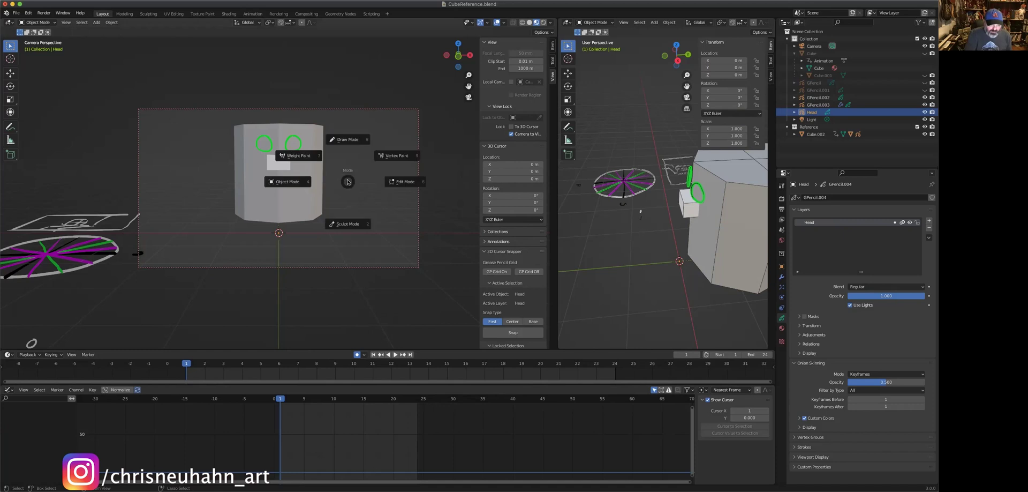
{"action": "left_click", "coordinate": [351, 141]}
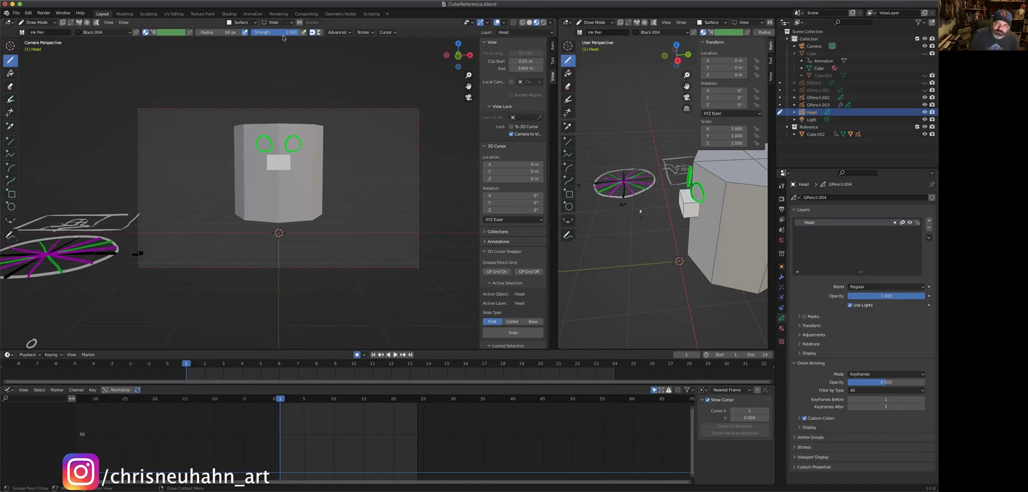
{"action": "left_click", "coordinate": [252, 22]}
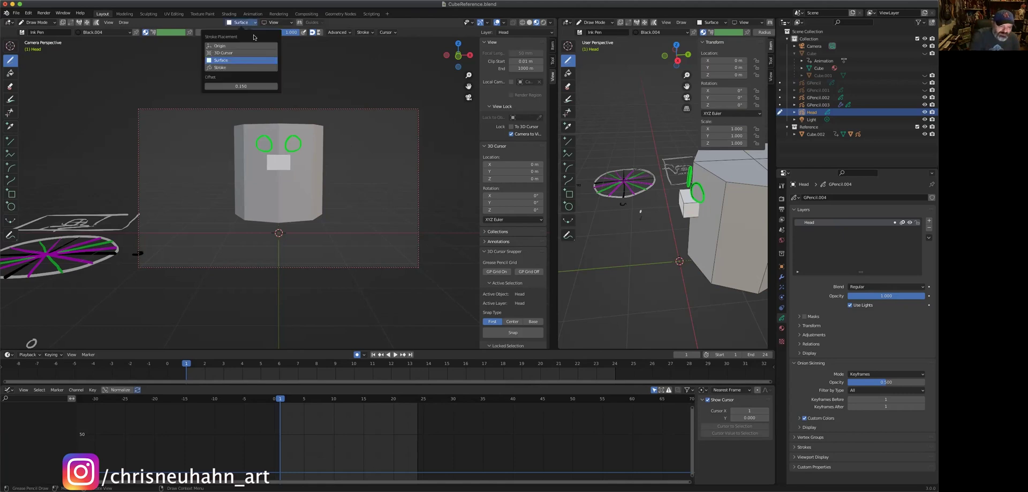
{"action": "left_click", "coordinate": [220, 46]}
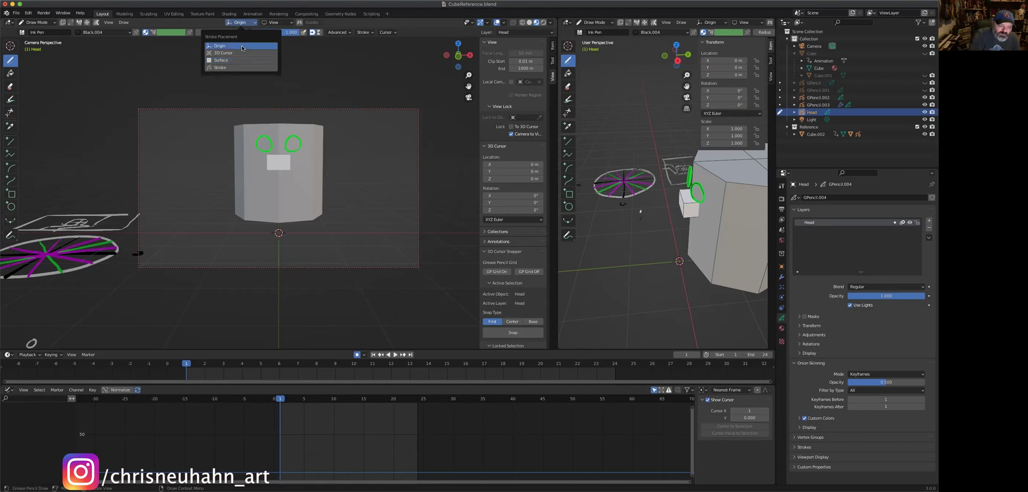
{"action": "left_click", "coordinate": [290, 23]}
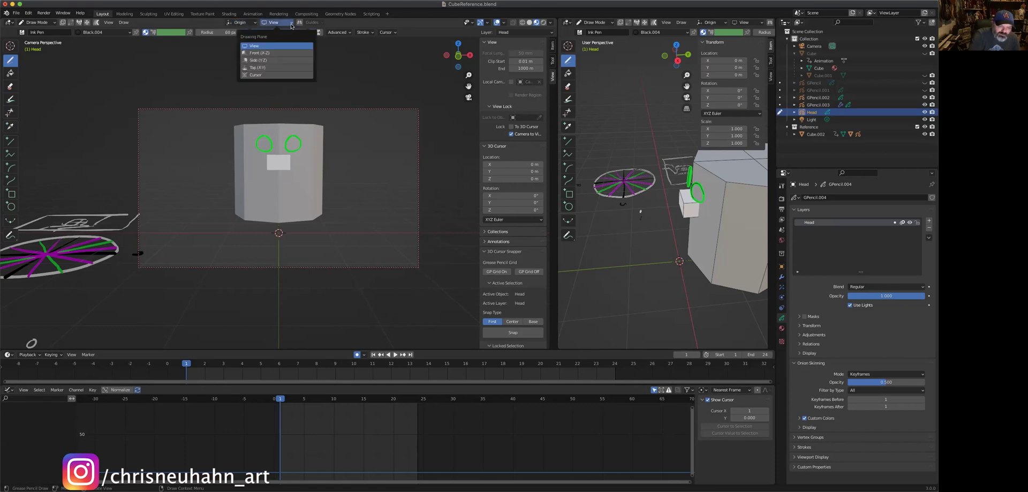
{"action": "left_click", "coordinate": [275, 53]}
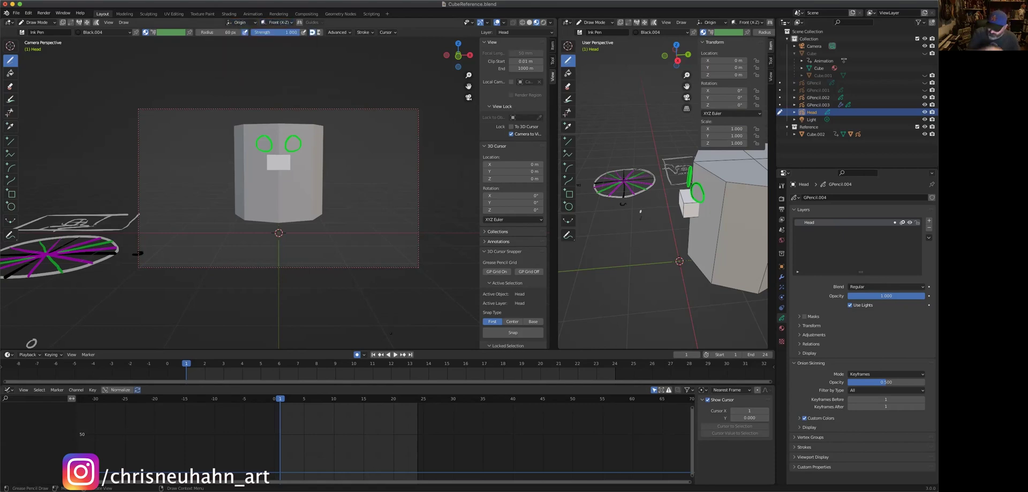
{"action": "mouse_move", "coordinate": [364, 158]}
{"action": "left_mouse_down"}
{"action": "mouse_move", "coordinate": [381, 177]}
{"action": "mouse_move", "coordinate": [386, 242]}
{"action": "left_mouse_up"}
{"action": "middle_click_drag", "start_coordinate": [664, 214], "coordinate": [632, 217]}
{"action": "mouse_move", "coordinate": [635, 255]}
{"action": "middle_mouse_down"}
{"action": "mouse_move", "coordinate": [636, 232]}
{"action": "mouse_move", "coordinate": [615, 237]}
{"action": "middle_mouse_up"}
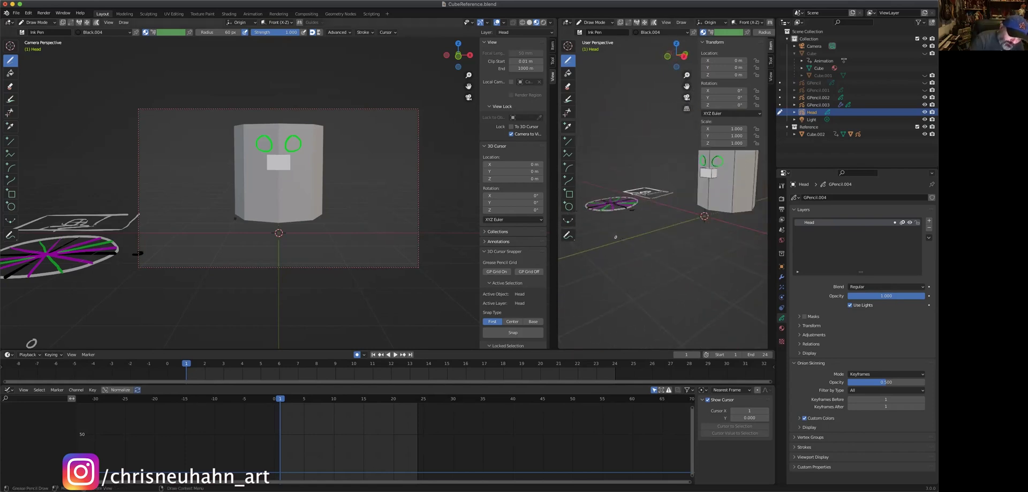
Step: Draw the head outline as a tall arch around the prism, rounded above its top and open at the bottom
{"action": "mouse_move", "coordinate": [234, 215]}
{"action": "left_mouse_down"}
{"action": "mouse_move", "coordinate": [233, 170]}
{"action": "mouse_move", "coordinate": [322, 186]}
{"action": "mouse_move", "coordinate": [323, 239]}
{"action": "left_mouse_up"}
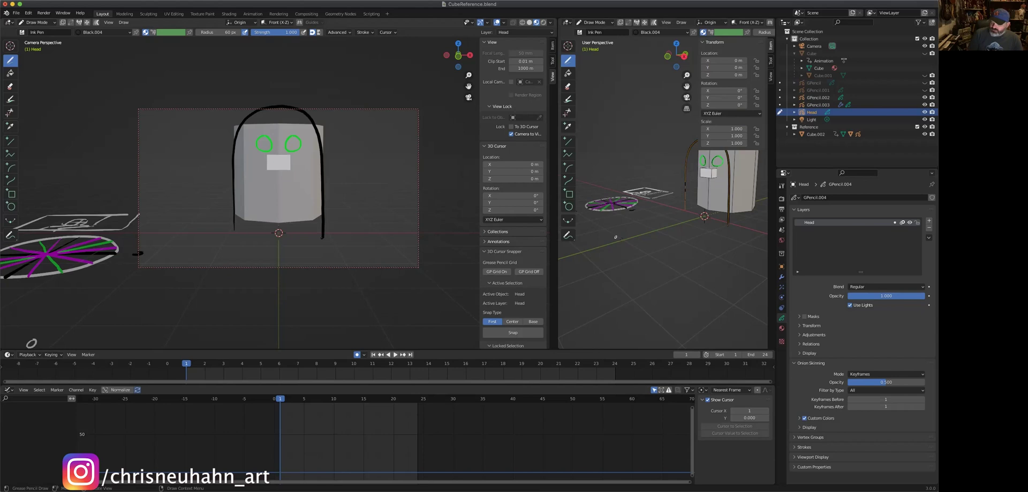
Step: Add a new layer to the Head object at frame 1 and name it Nose
{"action": "left_click", "coordinate": [186, 365]}
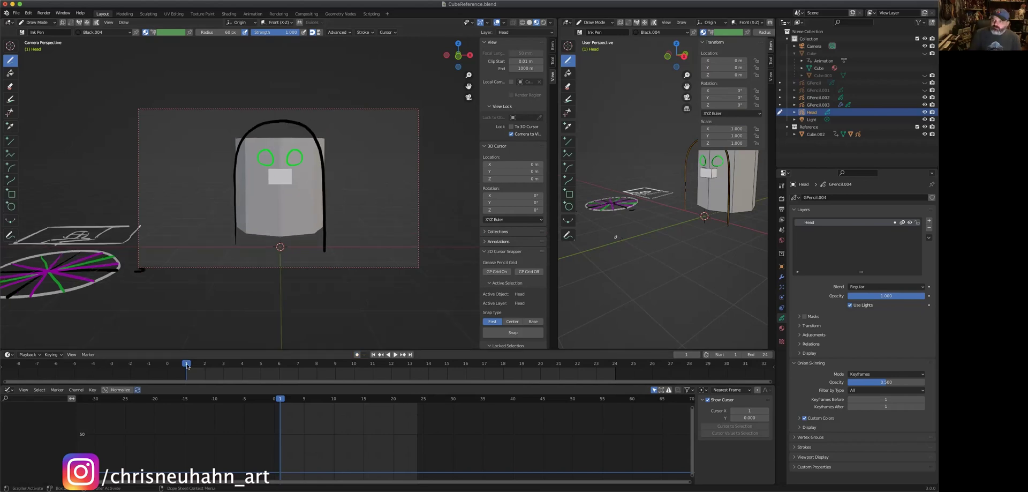
{"action": "left_click", "coordinate": [928, 221]}
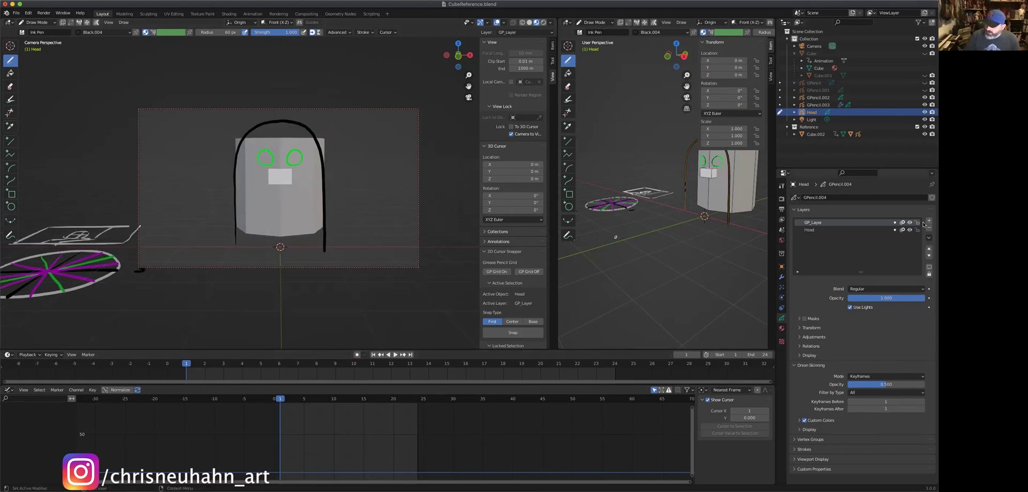
{"action": "double_click", "coordinate": [814, 222]}
{"action": "type", "text": "Nose"}
{"action": "key", "text": "Return"}
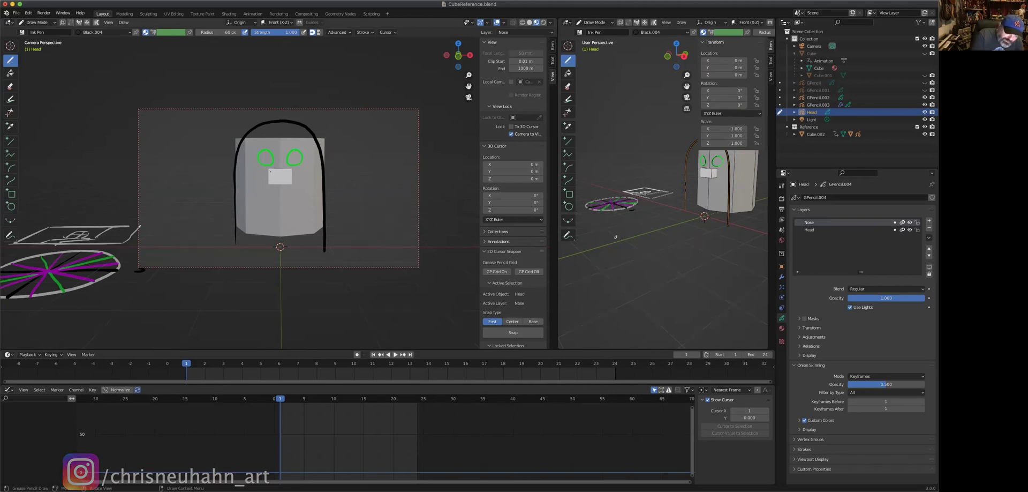
Step: Move the octagonal prism reference back along the Y axis, away from the head drawing plane
{"action": "middle_click_drag", "start_coordinate": [615, 237], "coordinate": [675, 286]}
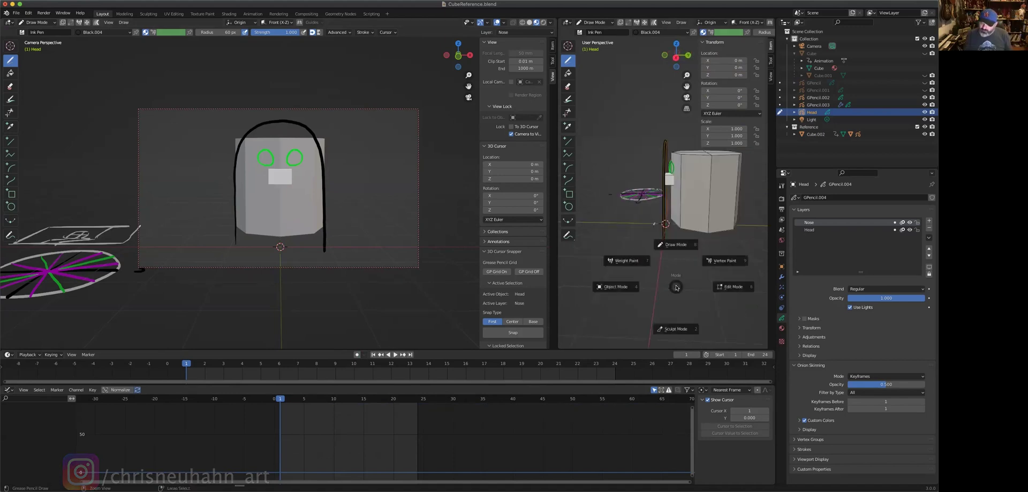
{"action": "key", "text": "ctrl+z"}
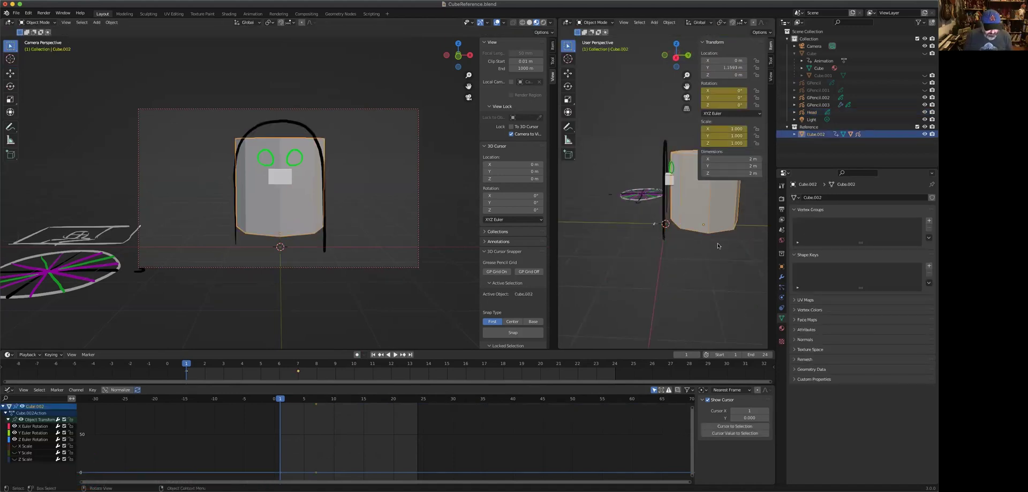
{"action": "key", "text": "g"}
{"action": "key", "text": "y"}
{"action": "left_click", "coordinate": [730, 259]}
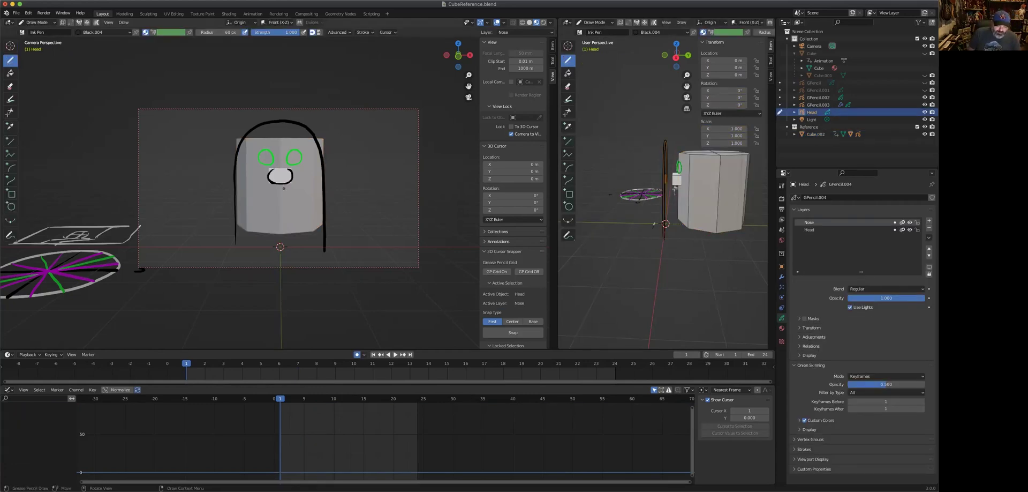
Step: Draw the rounded nose over the reference nose box frame by frame on frames 1 through 4
{"action": "key", "text": "Right"}
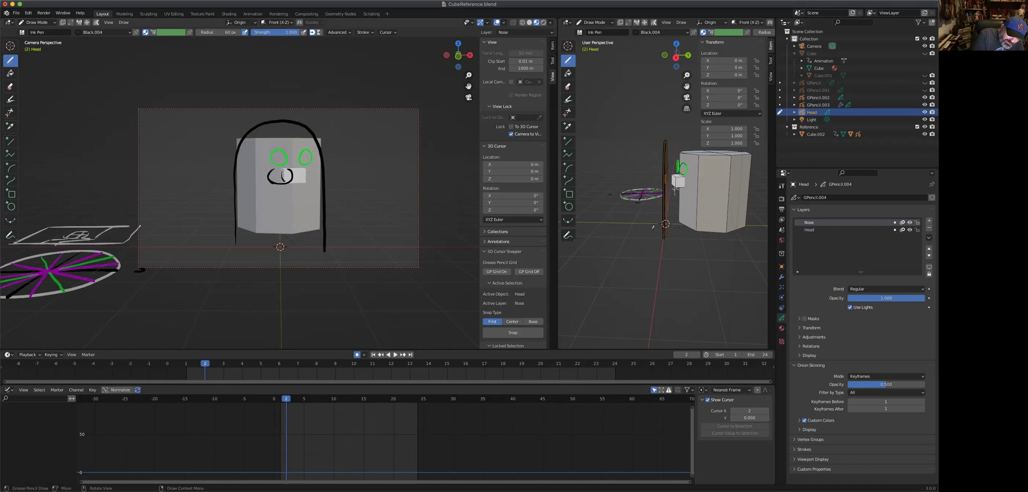
{"action": "key", "text": "ctrl+z"}
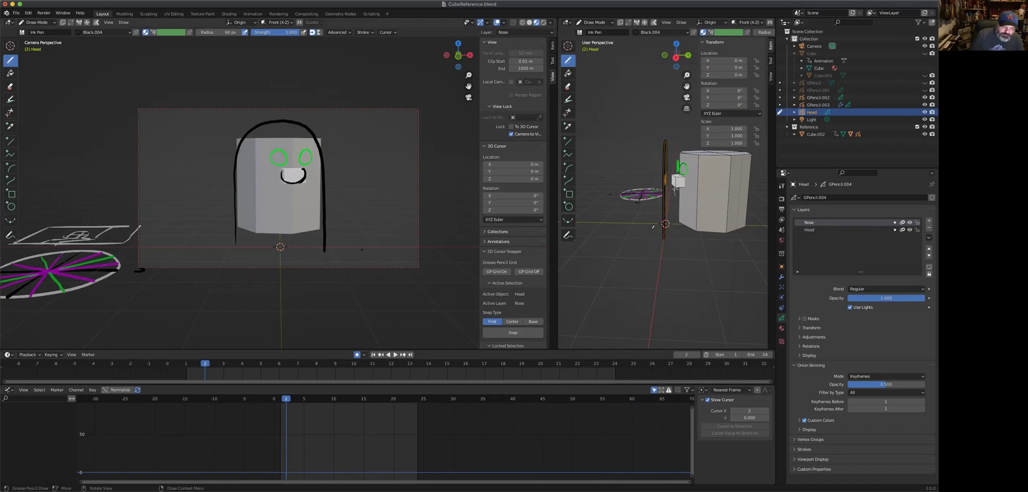
{"action": "key", "text": "Right"}
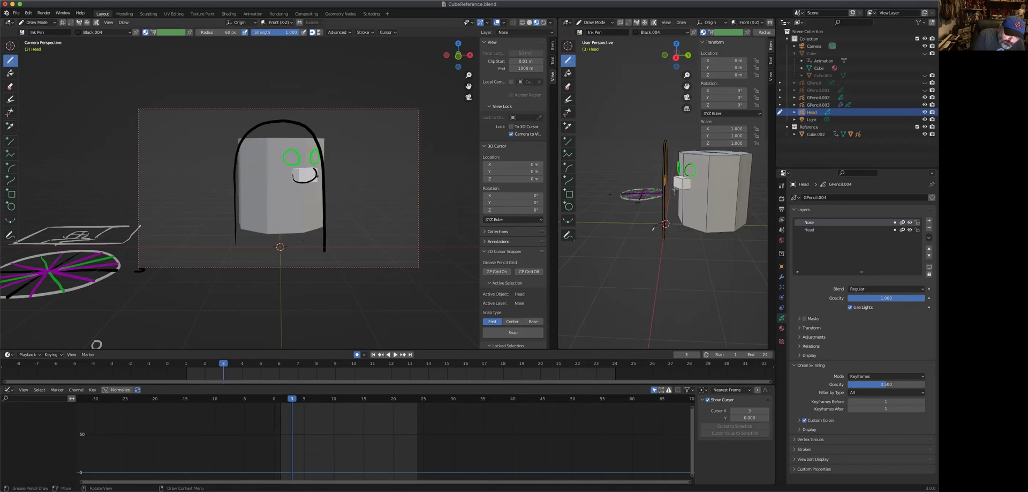
{"action": "key", "text": "Right"}
{"action": "key", "text": "Right"}
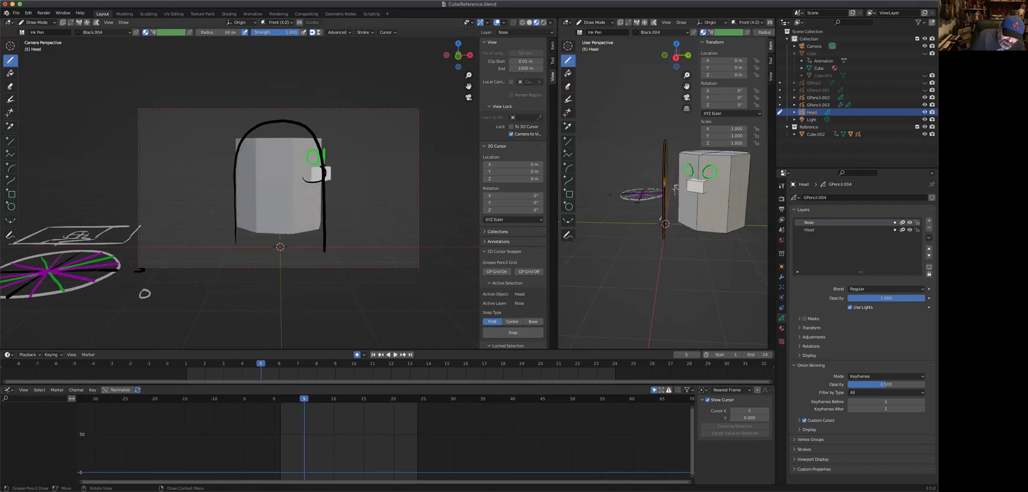
Step: Draw the nose moving past the head's edge on frames 5 to 7, following the reference nose box
{"action": "left_click_drag", "start_coordinate": [312, 168], "coordinate": [315, 172]}
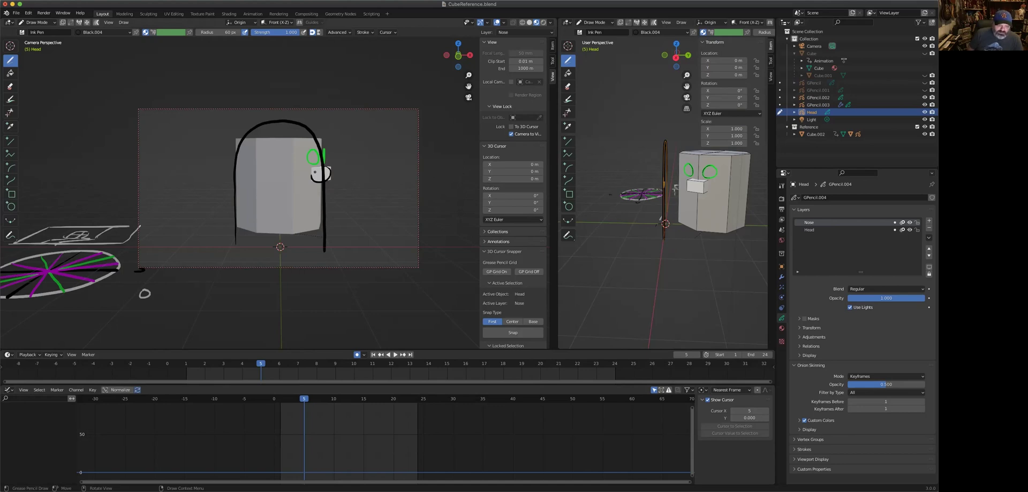
{"action": "key", "text": "Right"}
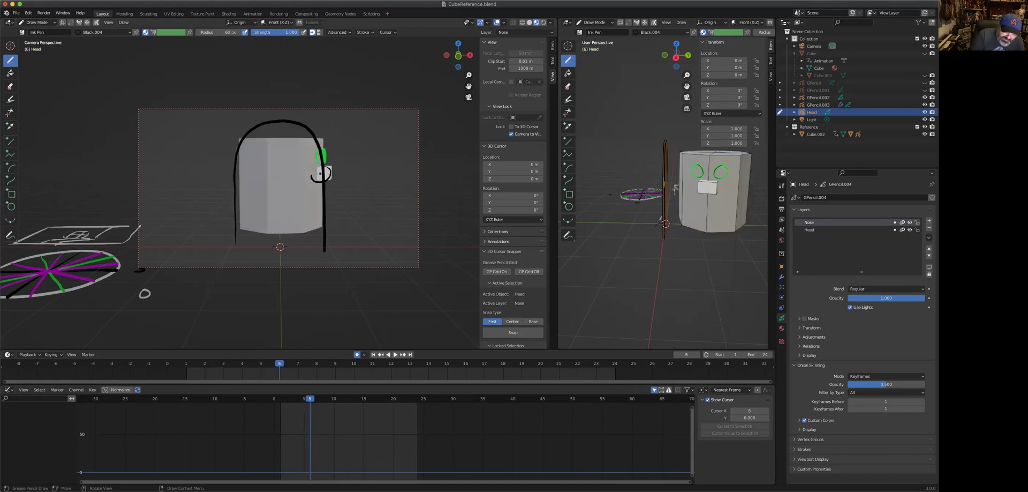
{"action": "key", "text": "Right"}
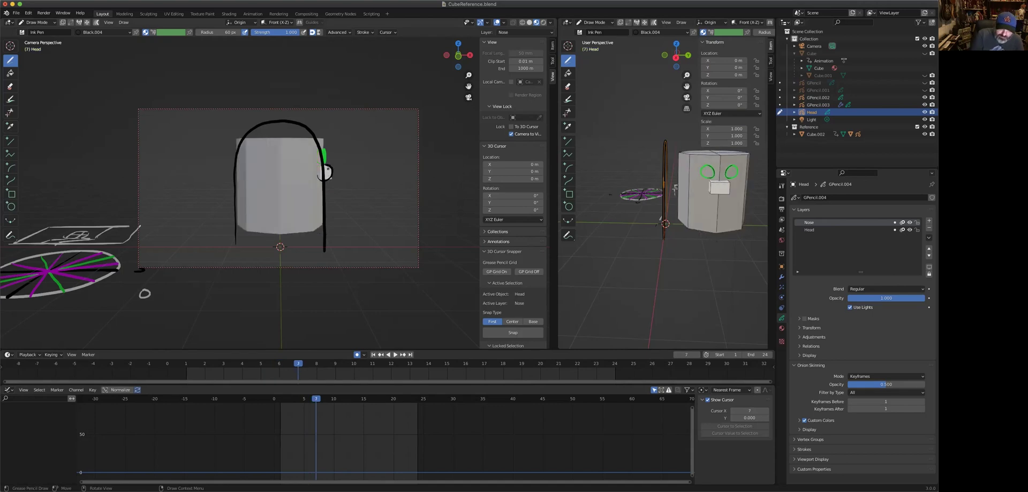
{"action": "left_click", "coordinate": [325, 172]}
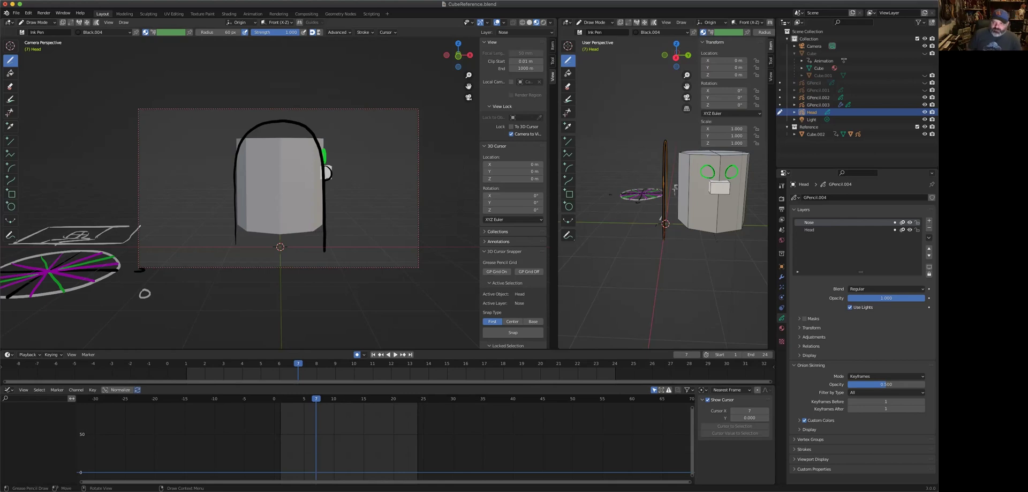
Step: Check the last nose drawings and lock the Head layer against edits
{"action": "key", "text": "space"}
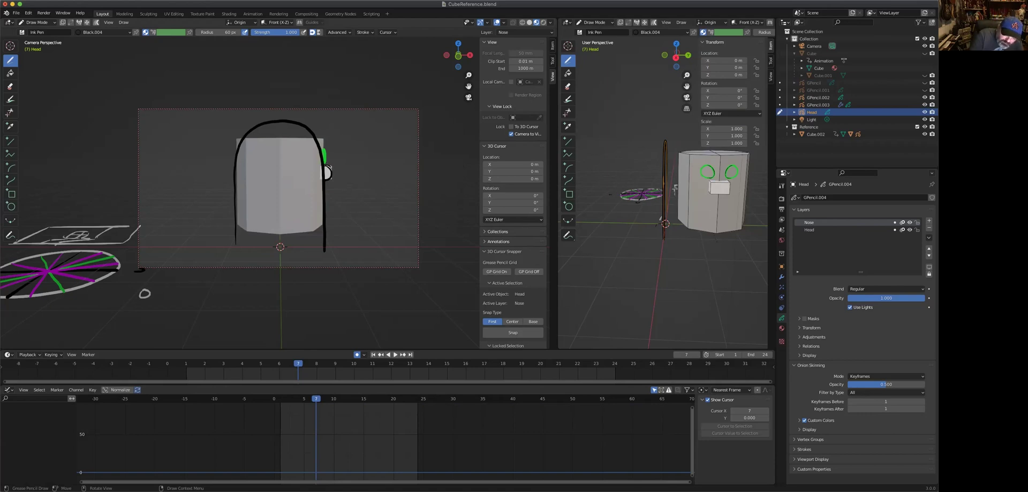
{"action": "key", "text": "Left"}
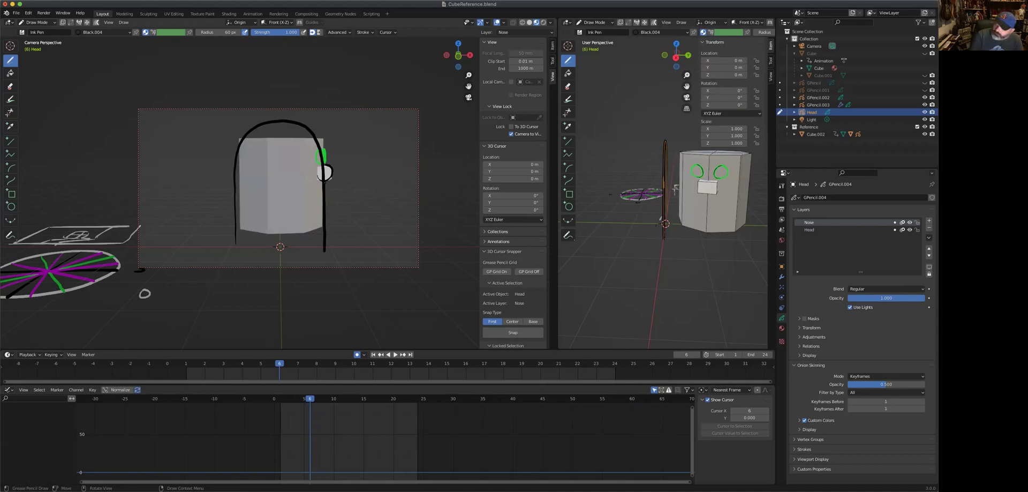
{"action": "left_click", "coordinate": [917, 230]}
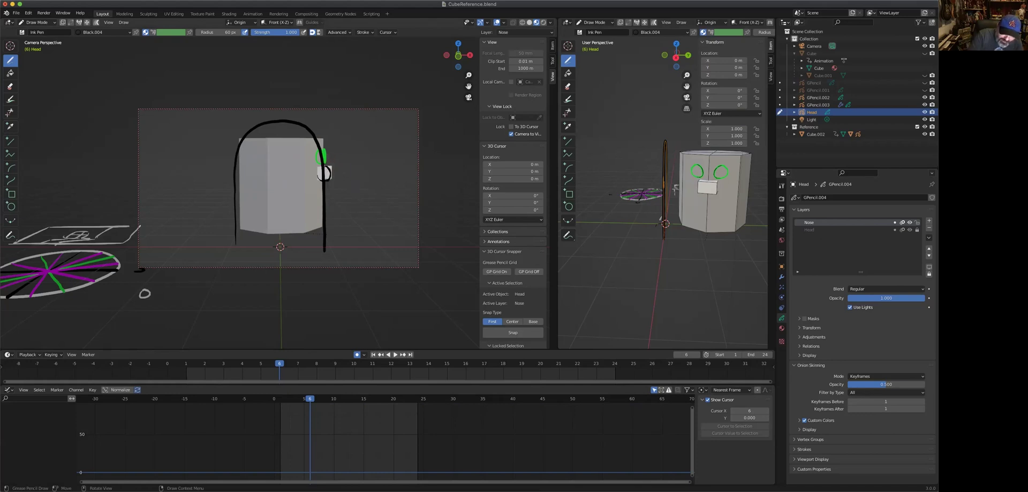
Step: Flip back and forth through the nose frames to examine how the nose travels across the head turn
{"action": "key", "text": "Left"}
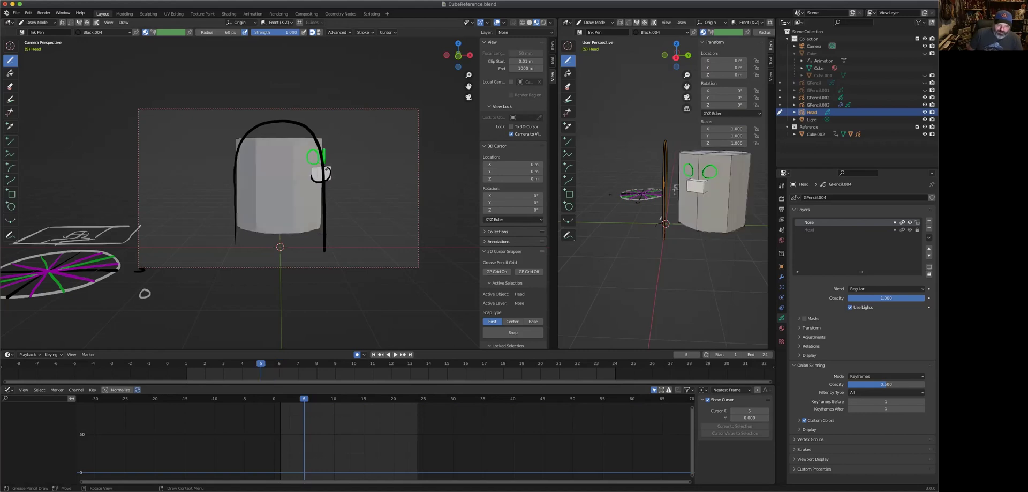
{"action": "key", "text": "Left"}
{"action": "key", "text": "Left"}
{"action": "key", "text": "Left"}
{"action": "key", "text": "Left"}
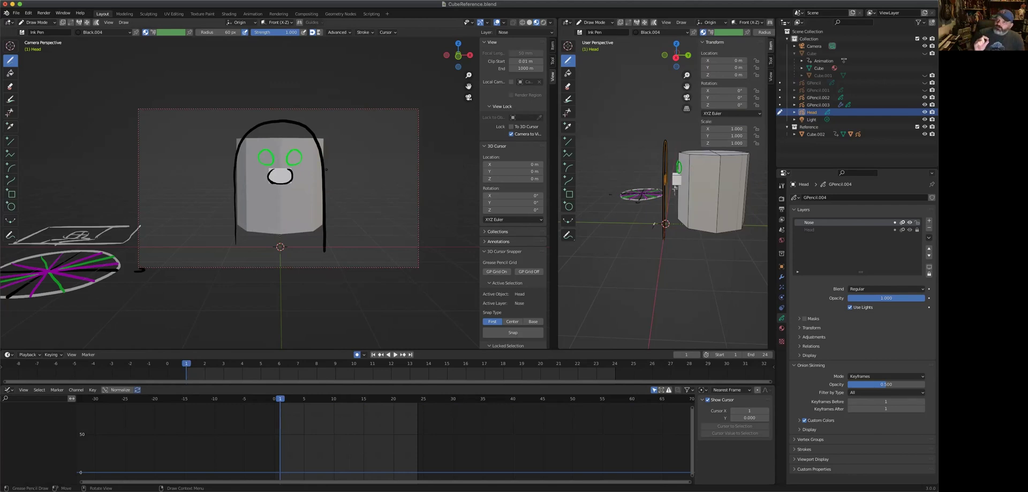
{"action": "key", "text": "Right"}
{"action": "key", "text": "Right"}
{"action": "key", "text": "Left"}
{"action": "key", "text": "Left"}
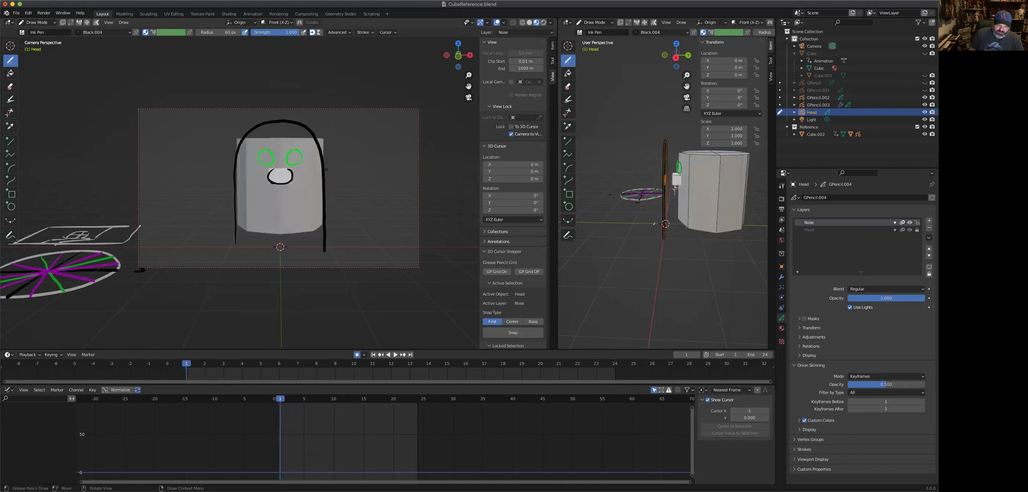
{"action": "key", "text": "Right"}
{"action": "key", "text": "Right"}
{"action": "key", "text": "Right"}
{"action": "key", "text": "Left"}
{"action": "key", "text": "Left"}
{"action": "key", "text": "Left"}
{"action": "key", "text": "Right"}
{"action": "key", "text": "Right"}
{"action": "key", "text": "Right"}
{"action": "key", "text": "Left"}
{"action": "key", "text": "Left"}
{"action": "key", "text": "Right"}
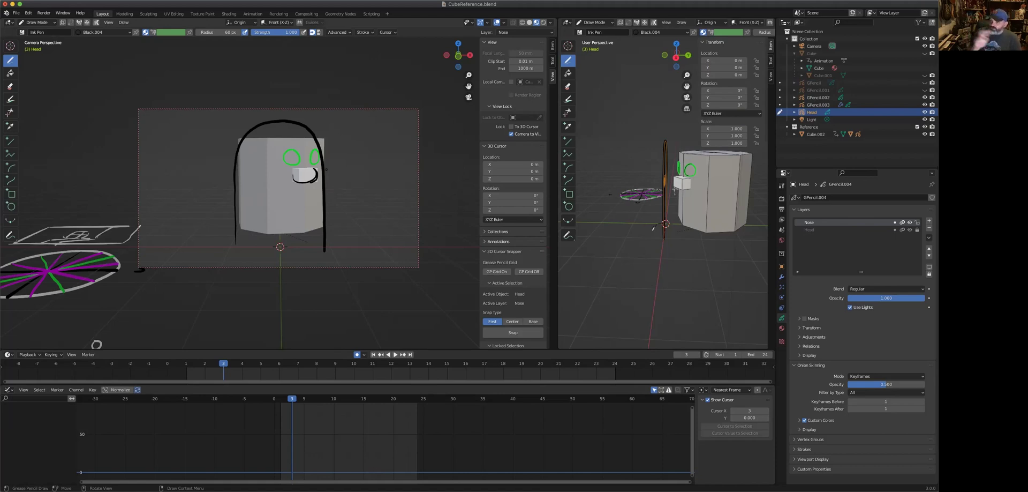
{"action": "key", "text": "Left"}
{"action": "key", "text": "Left"}
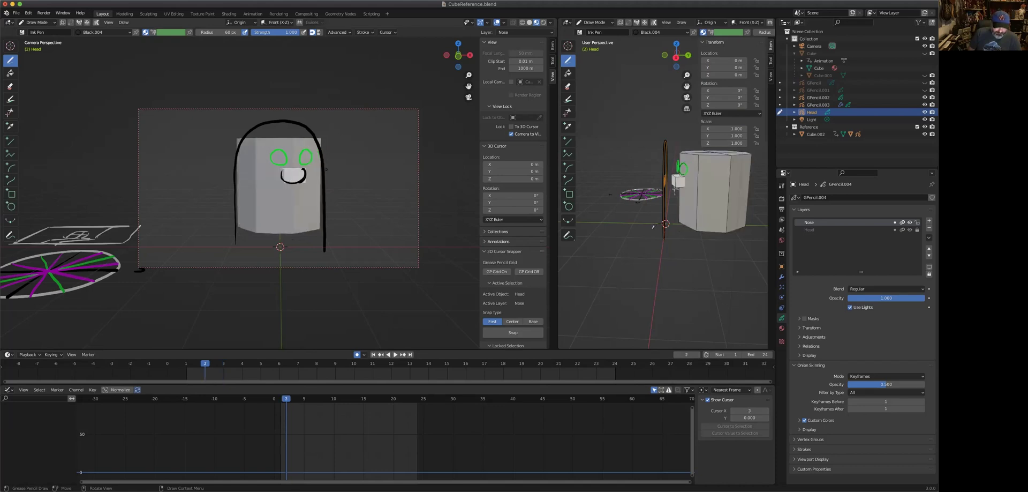
{"action": "key", "text": "Right"}
{"action": "key", "text": "Right"}
{"action": "key", "text": "Right"}
{"action": "key", "text": "Right"}
{"action": "key", "text": "Right"}
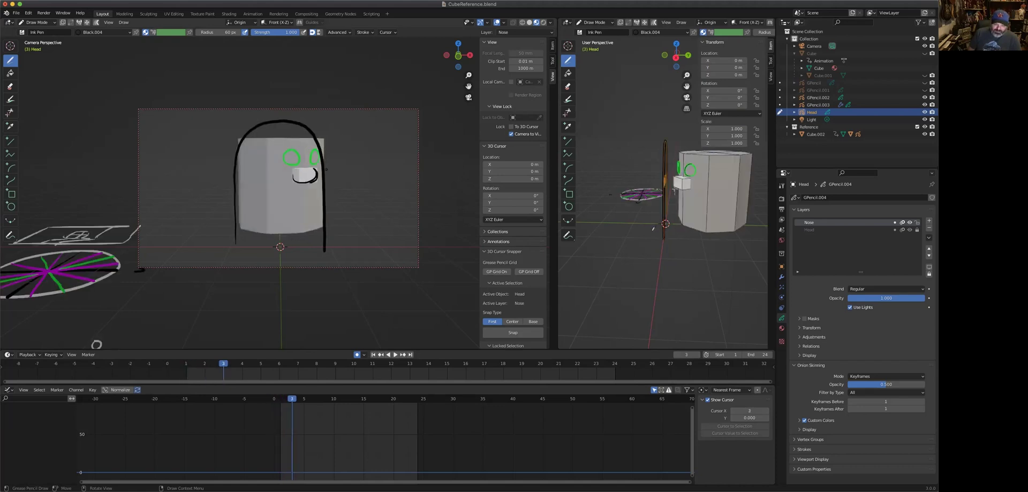
{"action": "key", "text": "Left"}
{"action": "key", "text": "Left"}
{"action": "key", "text": "Left"}
{"action": "key", "text": "Left"}
{"action": "key", "text": "Right"}
{"action": "key", "text": "Right"}
{"action": "key", "text": "Left"}
{"action": "key", "text": "Left"}
{"action": "key", "text": "Left"}
Step: Add another layer to the Head object at frame 1 and name it Eye_
{"action": "left_click", "coordinate": [929, 221]}
{"action": "double_click", "coordinate": [816, 222]}
{"action": "type", "text": "Eye"}
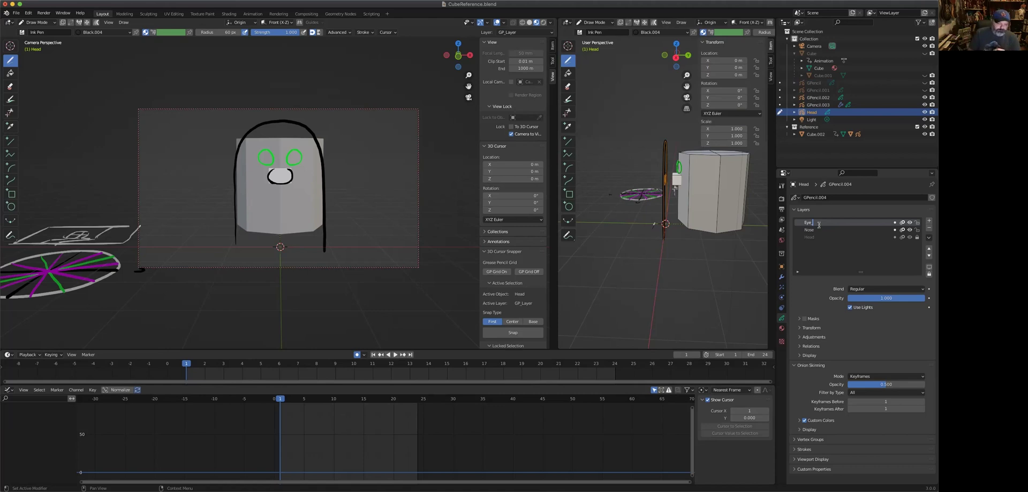
{"action": "key", "text": "Return"}
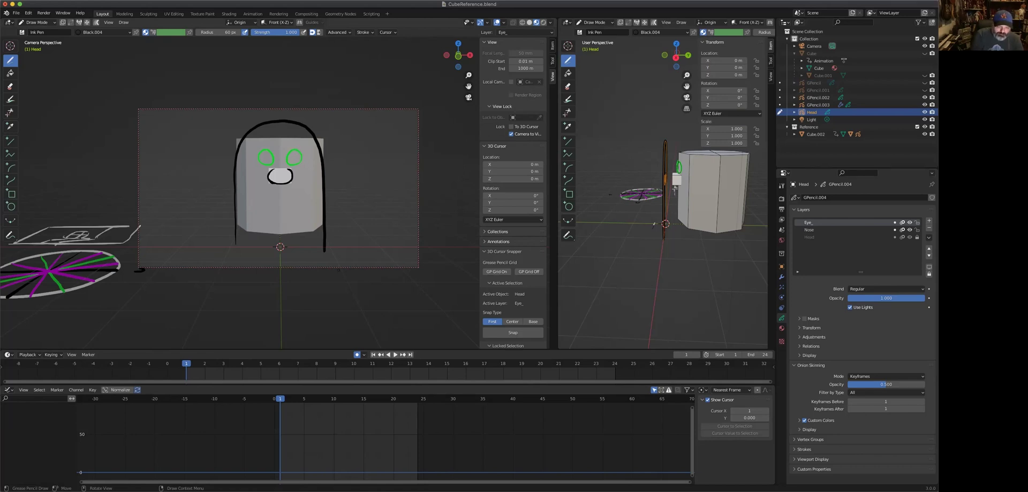
Step: Draw one eye over the green guide beside the nose on frames 1 to 3, narrowing it as the head turns
{"action": "left_click_drag", "start_coordinate": [288, 154], "coordinate": [296, 156]}
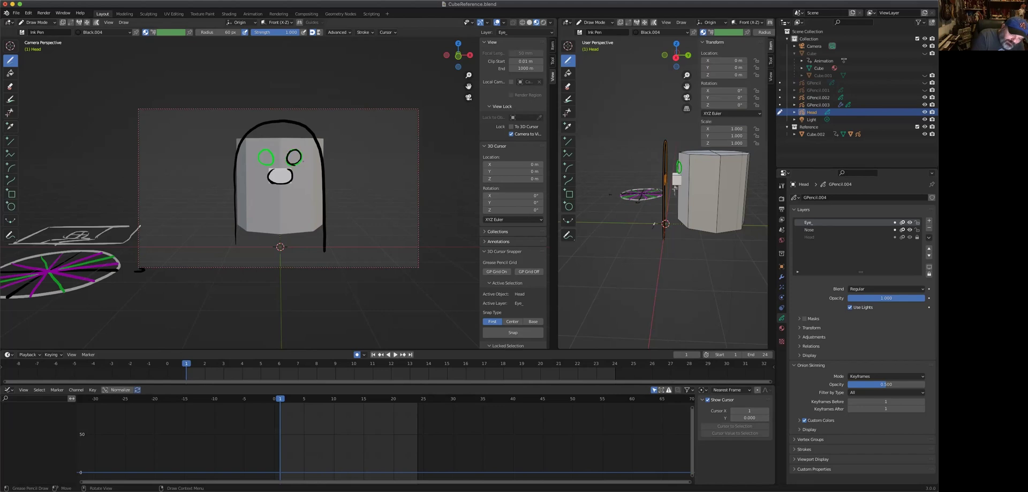
{"action": "key", "text": "Right"}
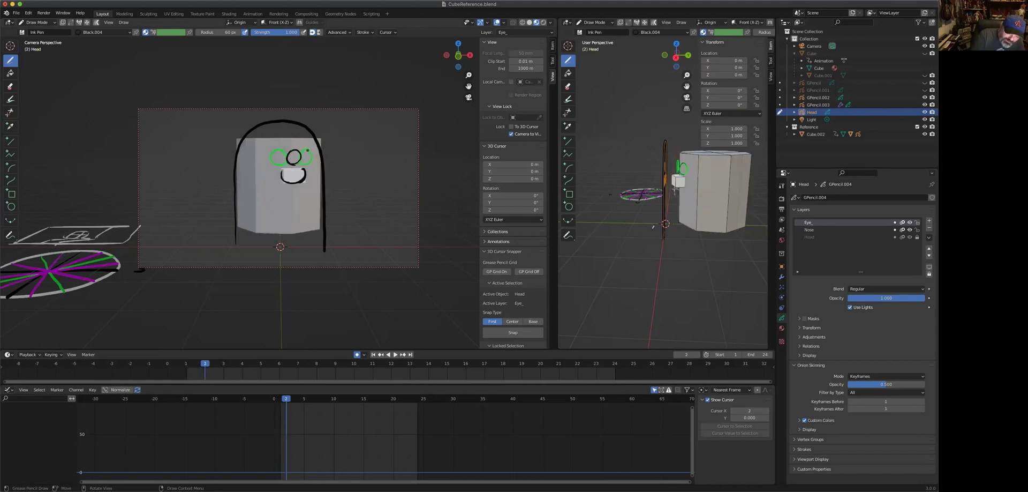
{"action": "left_click_drag", "start_coordinate": [307, 150], "coordinate": [307, 151]}
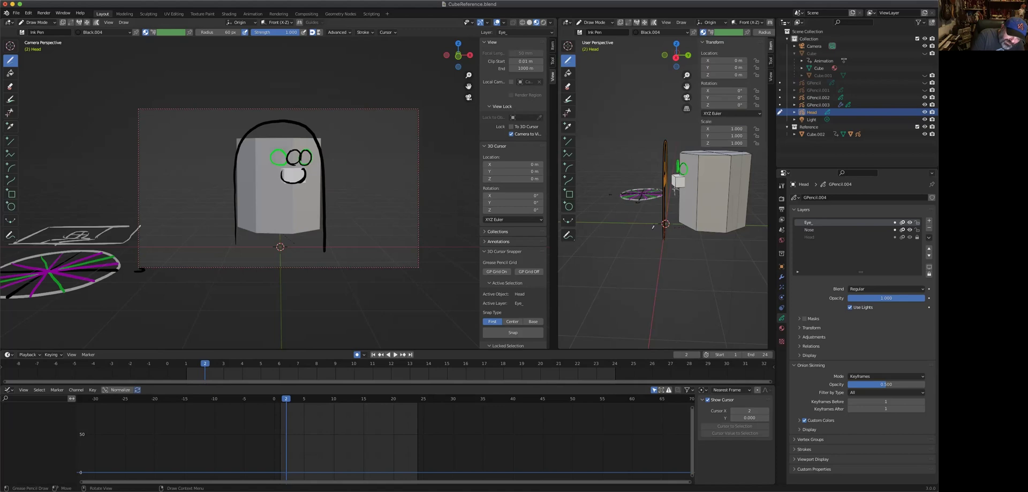
{"action": "key", "text": "ctrl+z"}
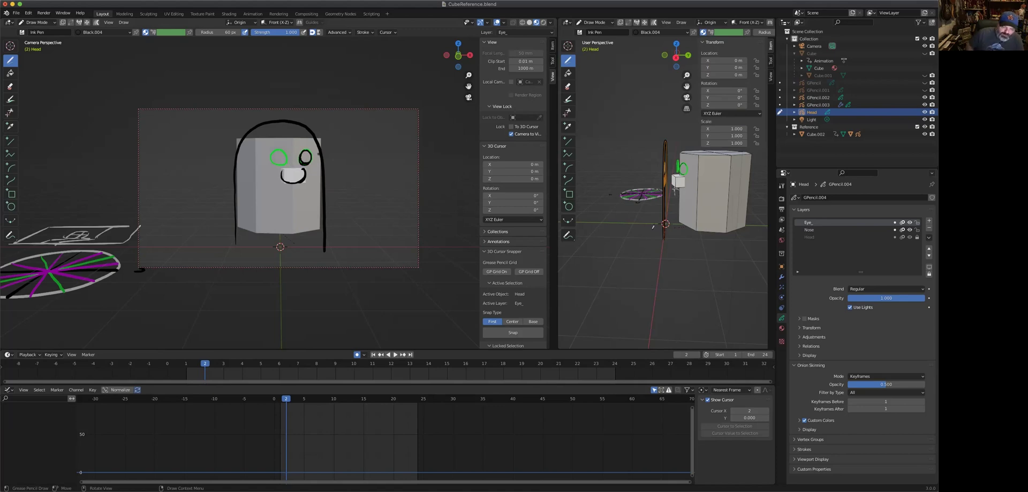
{"action": "key", "text": "Right"}
{"action": "key", "text": "ctrl+z"}
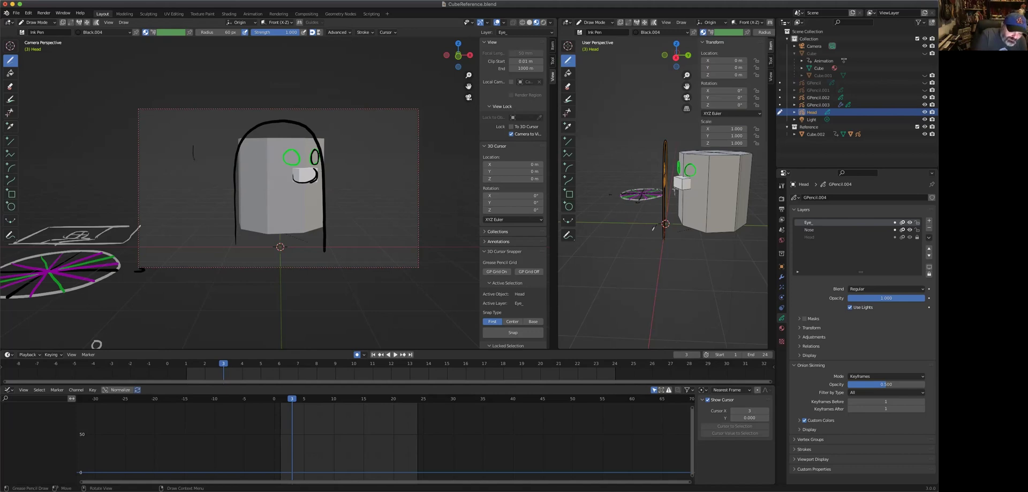
Step: Sketch a trial contour with small detail strokes beside the head on frame 3, and delete those strokes
{"action": "left_click_drag", "start_coordinate": [200, 180], "coordinate": [160, 211]}
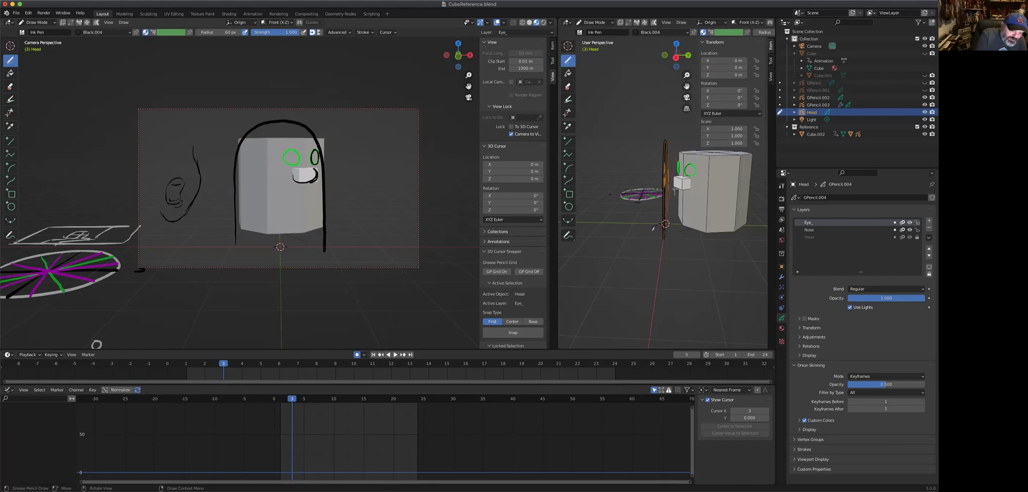
{"action": "left_click_drag", "start_coordinate": [179, 176], "coordinate": [170, 197]}
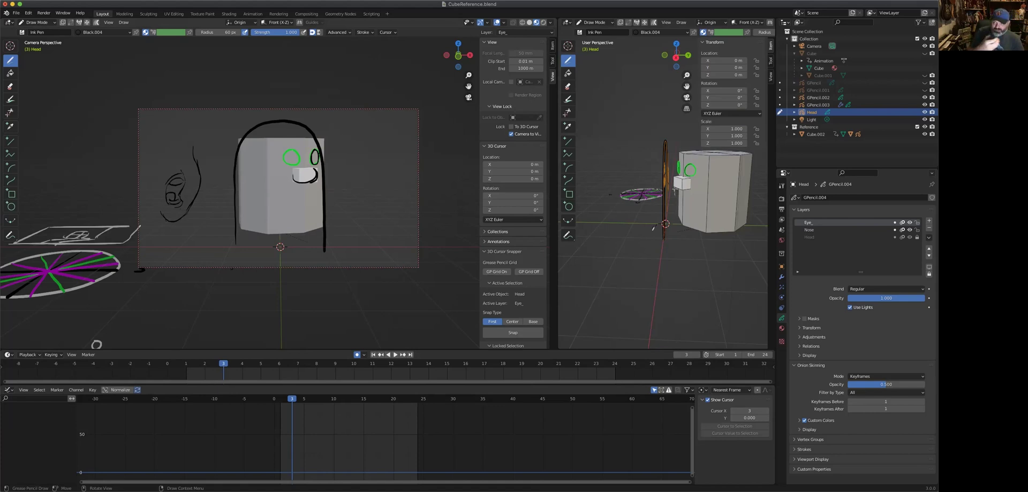
{"action": "key", "text": "Tab"}
{"action": "left_click_drag", "start_coordinate": [152, 137], "coordinate": [196, 215]}
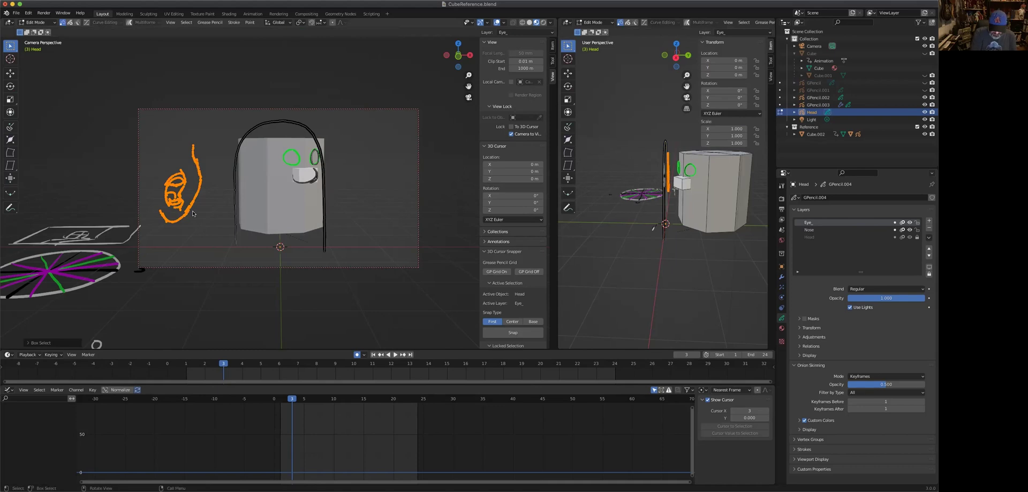
{"action": "key", "text": "x"}
{"action": "left_click", "coordinate": [189, 214]}
{"action": "key", "text": "grave"}
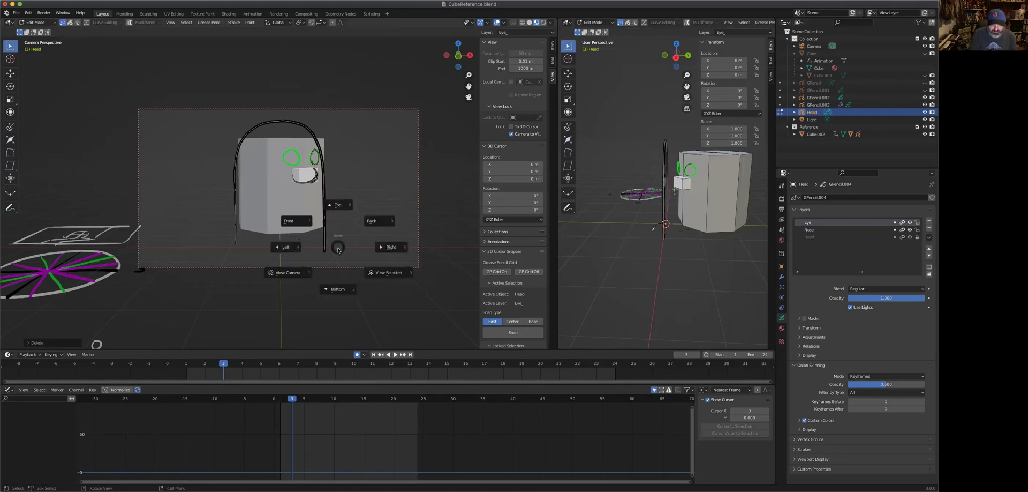
{"action": "left_click", "coordinate": [338, 248]}
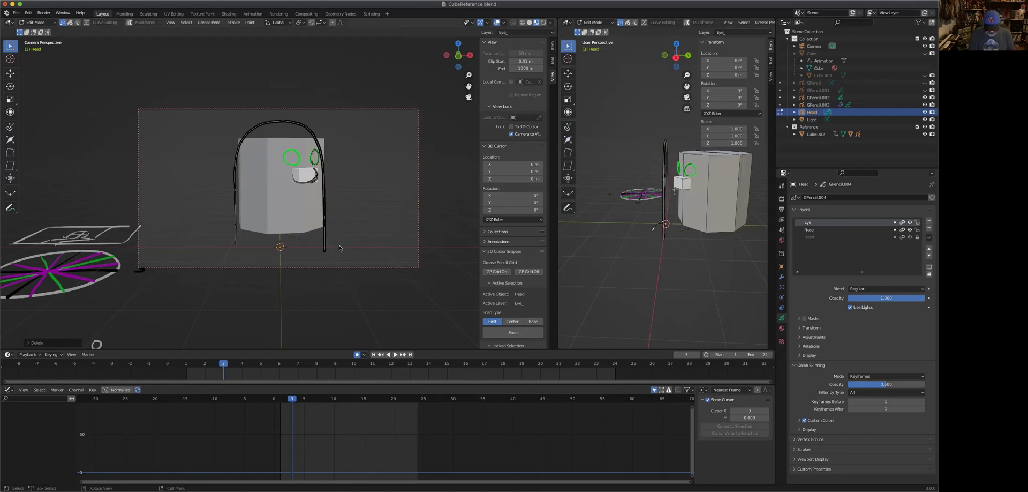
Step: Return to drawing on the Head object at frame 4 and undo the last eye stroke there
{"action": "key", "text": "Tab"}
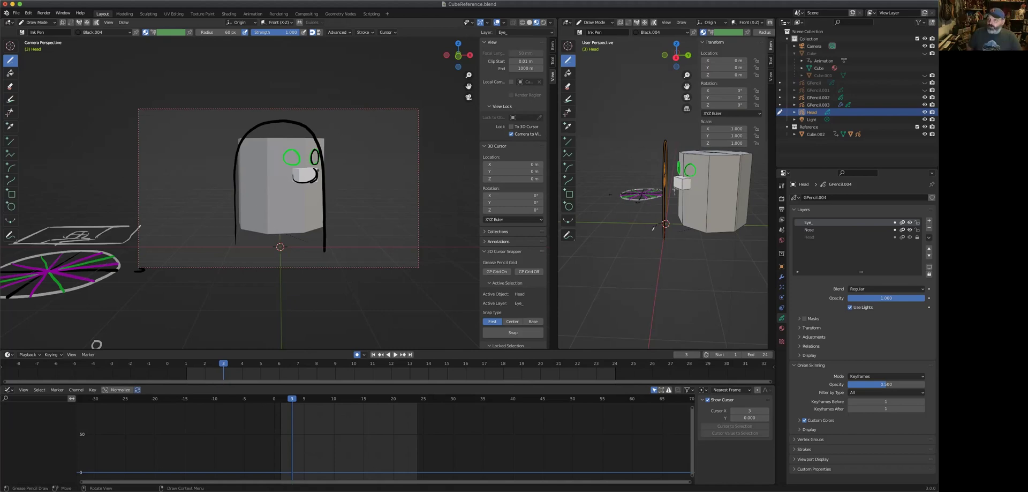
{"action": "key", "text": "Right"}
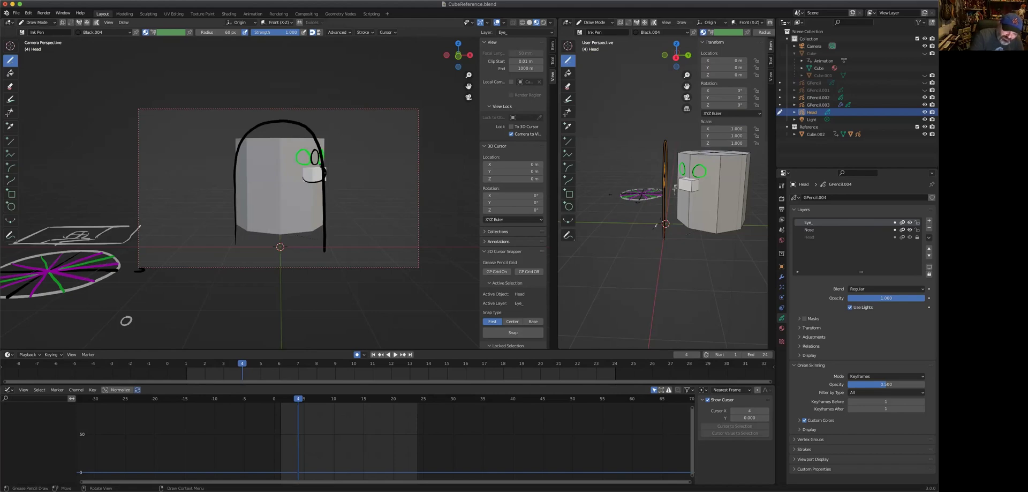
{"action": "key", "text": "super+z"}
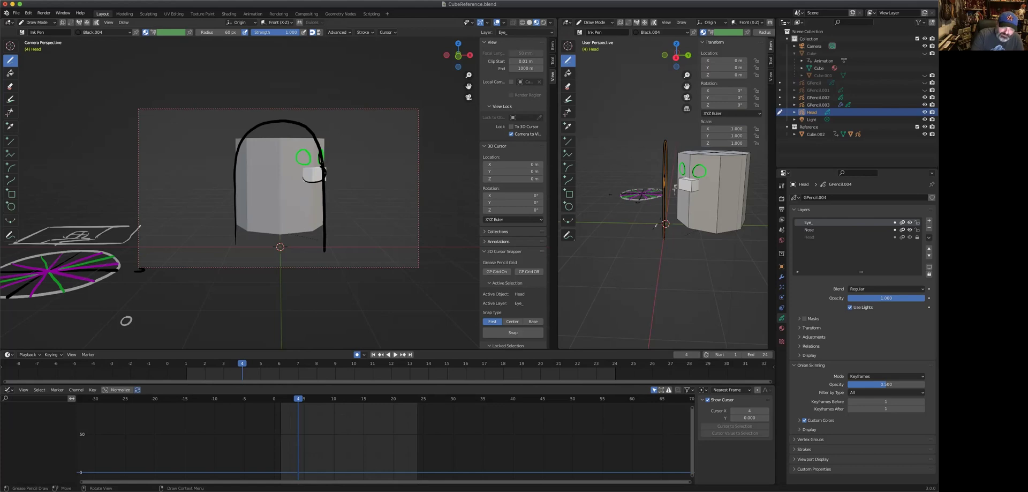
Step: Step through the frames from frame 1 onward to examine how the eyes and nose move across the head turn
{"action": "key", "text": "shift+Left"}
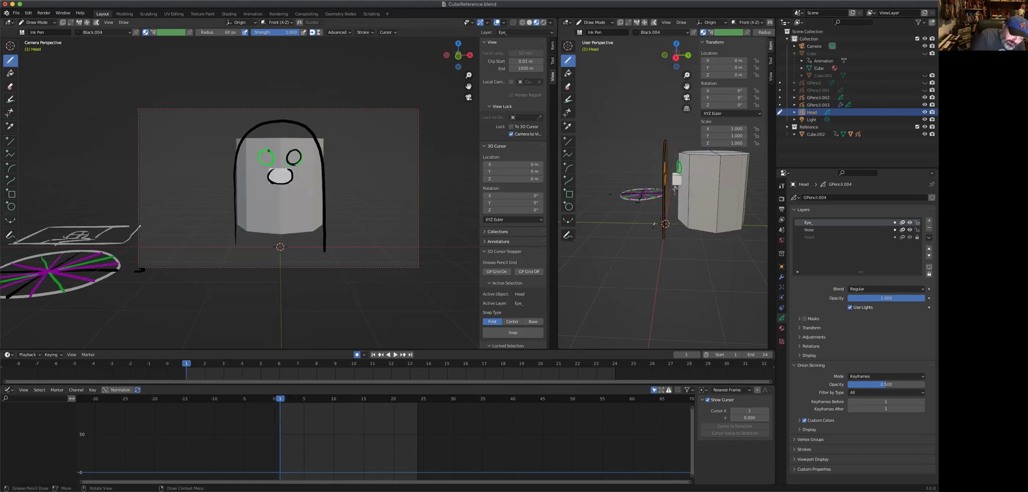
{"action": "key", "text": "Right"}
{"action": "key", "text": "Right"}
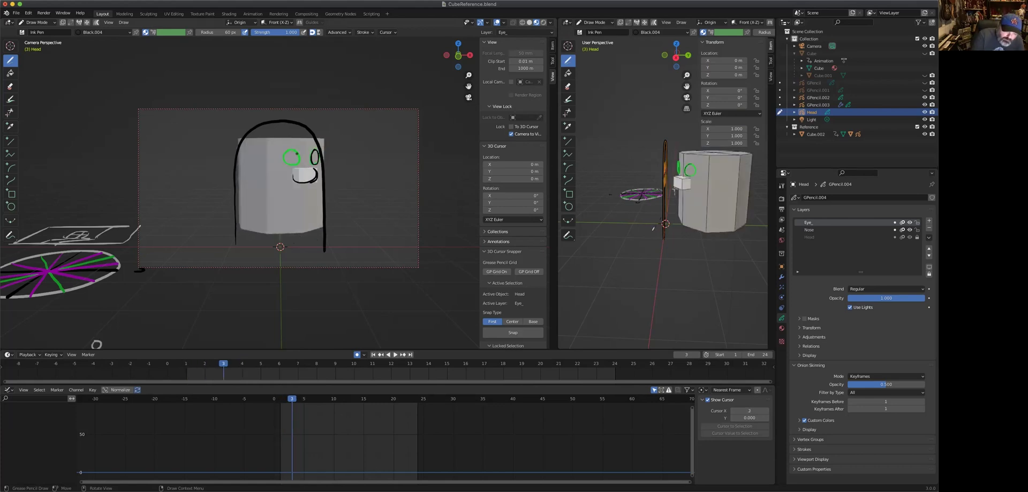
{"action": "key", "text": "Right"}
{"action": "key", "text": "Right"}
{"action": "key", "text": "Right"}
{"action": "key", "text": "Right"}
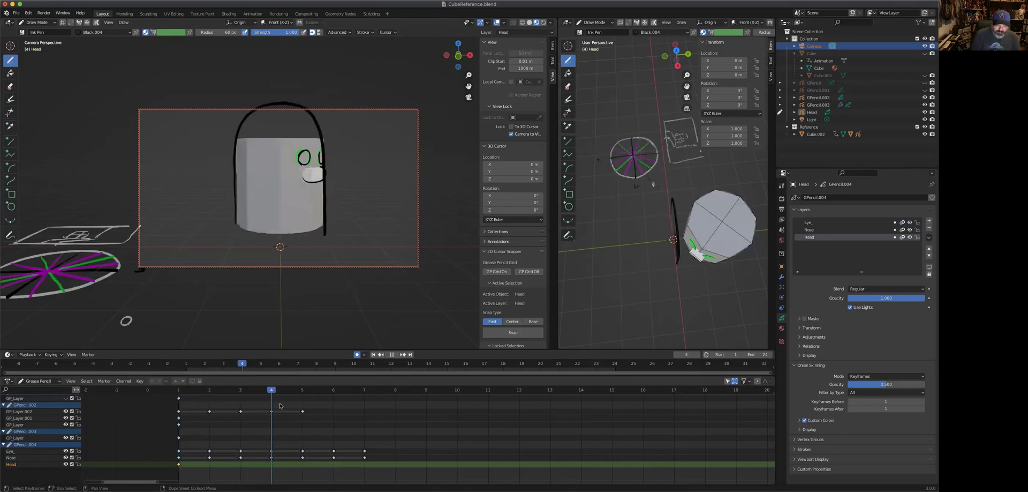
Step: Play the head-turn animation from frame 1 to review it, and stop playback
{"action": "key", "text": "Escape"}
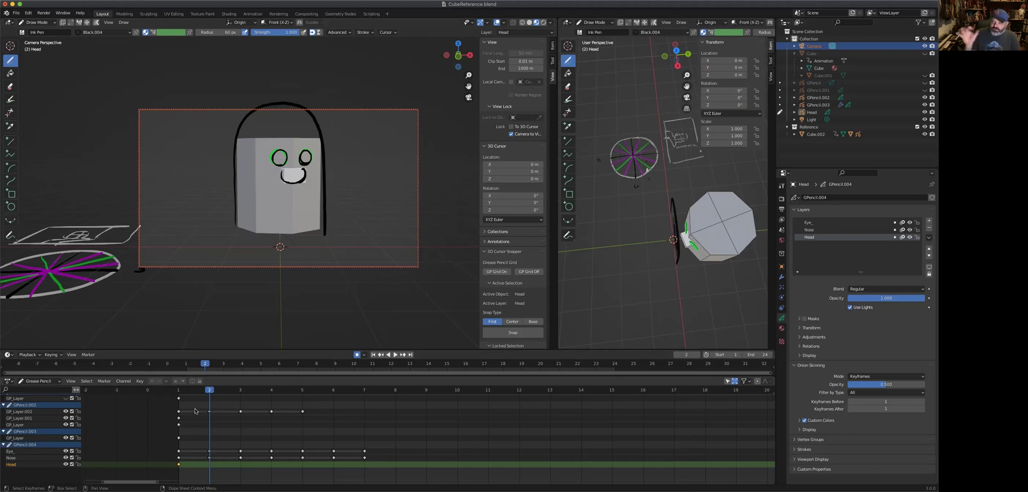
{"action": "key", "text": "shift+Left"}
{"action": "key", "text": "space"}
{"action": "key", "text": "Escape"}
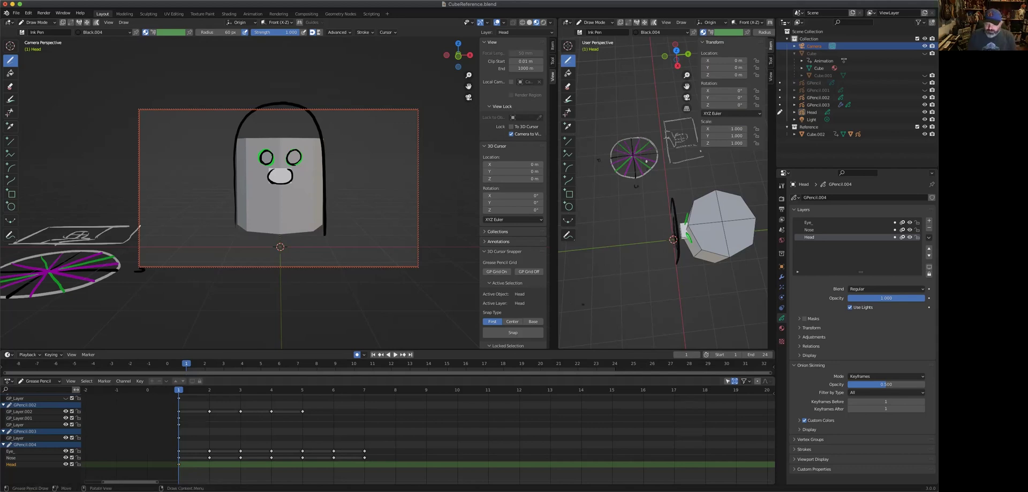
Step: Enlarge the User Perspective viewport and add a new blank Grease Pencil object to the scene
{"action": "left_click_drag", "start_coordinate": [557, 204], "coordinate": [276, 204]}
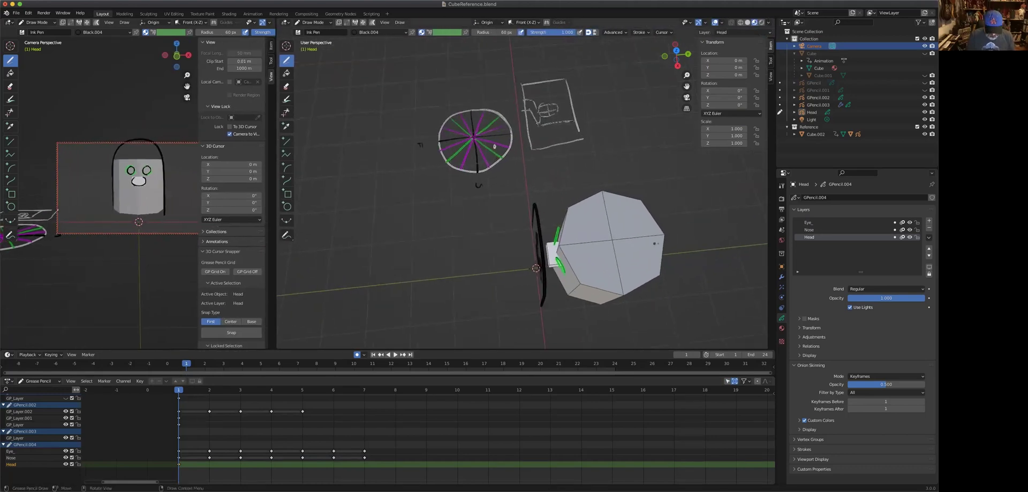
{"action": "middle_click_drag", "start_coordinate": [525, 214], "coordinate": [471, 198]}
{"action": "mouse_move", "coordinate": [456, 139]}
{"action": "middle_mouse_down"}
{"action": "mouse_move", "coordinate": [436, 280]}
{"action": "mouse_move", "coordinate": [473, 232]}
{"action": "mouse_move", "coordinate": [473, 250]}
{"action": "mouse_move", "coordinate": [581, 318]}
{"action": "middle_mouse_up"}
{"action": "middle_click_drag", "start_coordinate": [574, 328], "coordinate": [566, 332]}
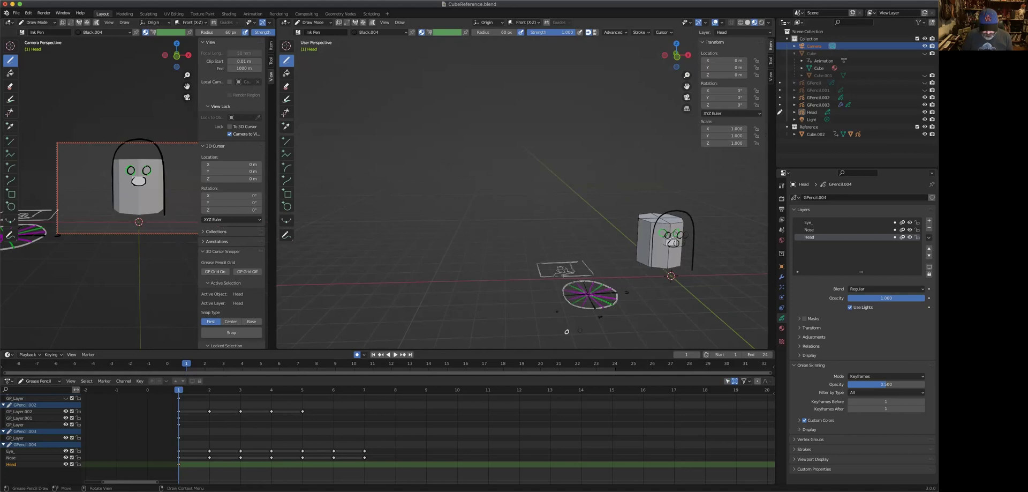
{"action": "key", "text": "ctrl+Tab"}
{"action": "key", "text": "shift+a"}
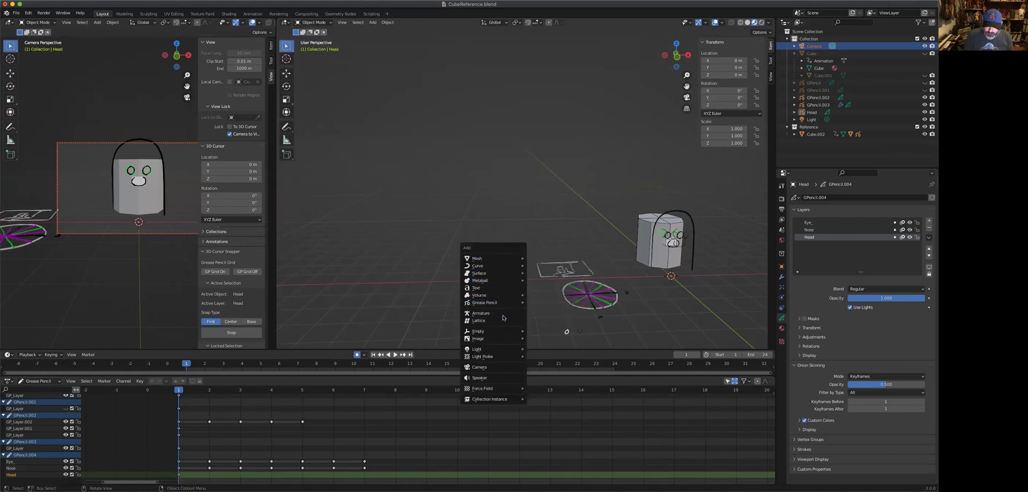
{"action": "mouse_move", "coordinate": [503, 303]}
{"action": "left_click", "coordinate": [544, 303]}
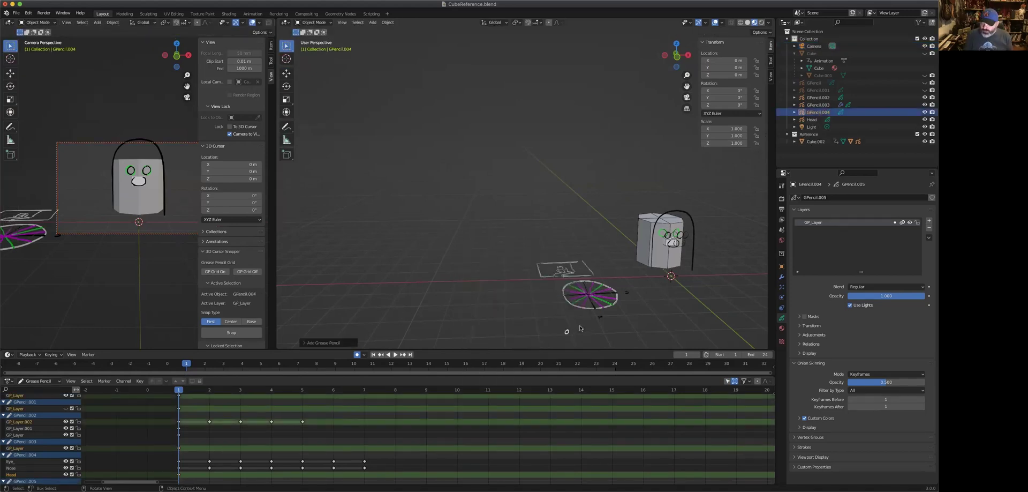
Step: Sketch a simple open perspective box with a top face, vertical edges and a lower crossbar above the head model
{"action": "key", "text": "ctrl+Tab"}
{"action": "left_click", "coordinate": [493, 274]}
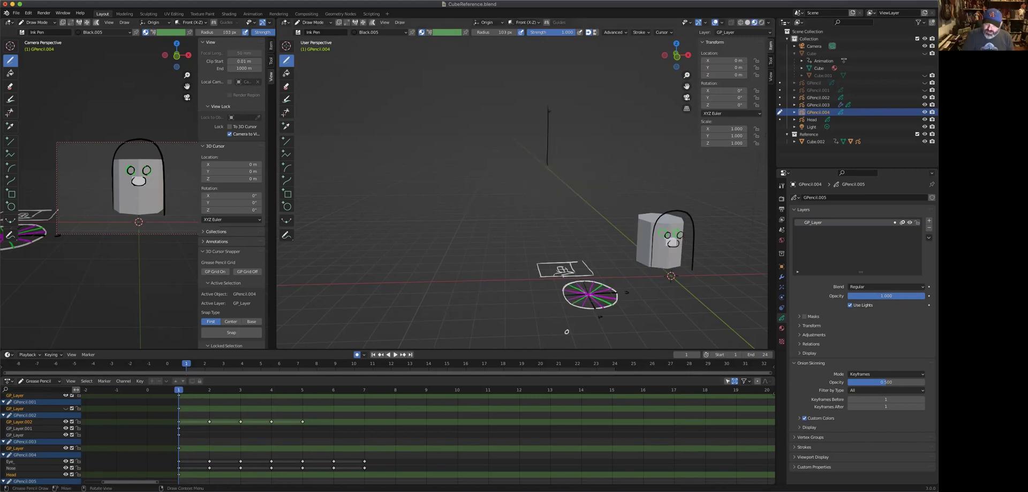
{"action": "mouse_move", "coordinate": [548, 111]}
{"action": "left_mouse_down"}
{"action": "mouse_move", "coordinate": [599, 105]}
{"action": "mouse_move", "coordinate": [599, 174]}
{"action": "left_mouse_up"}
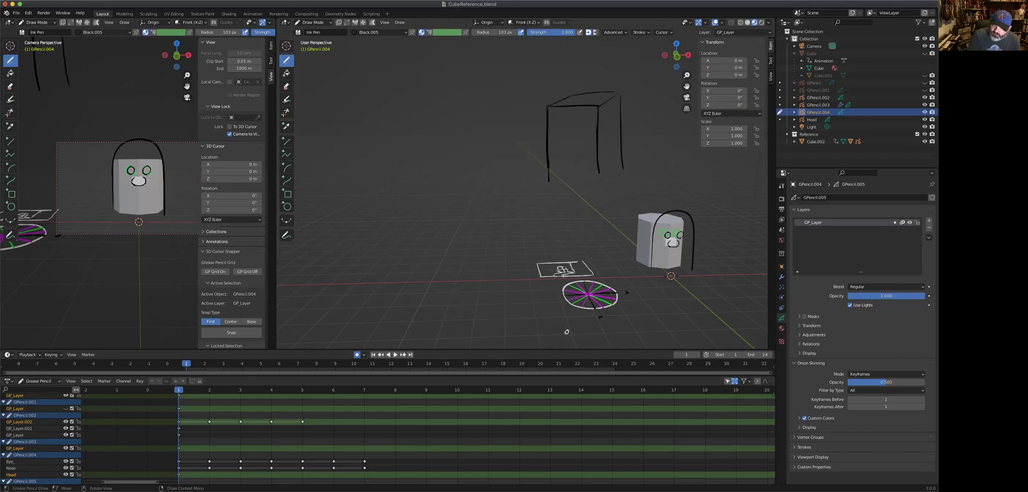
{"action": "left_click_drag", "start_coordinate": [553, 143], "coordinate": [603, 145]}
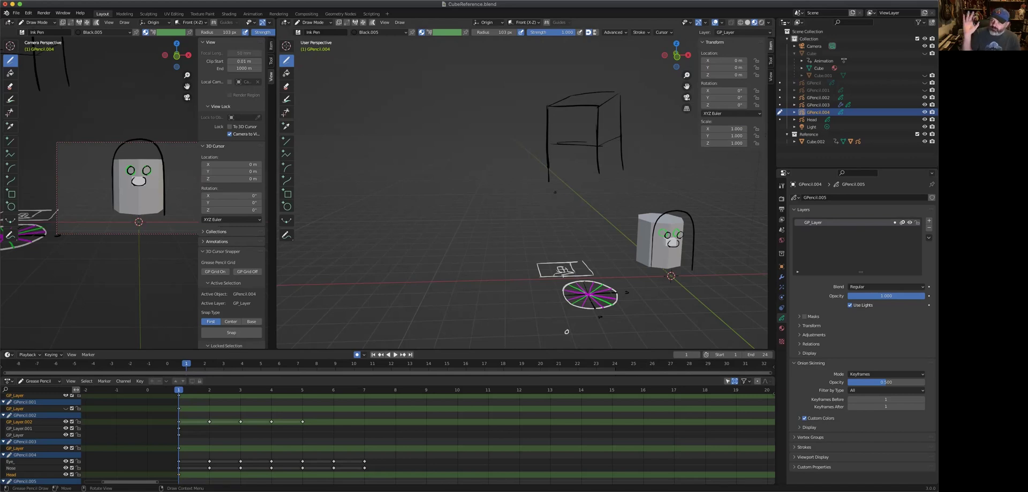
Step: Sketch a tilted block head on a smaller box-shaped neck beside the first perspective box
{"action": "left_click_drag", "start_coordinate": [453, 84], "coordinate": [498, 81]}
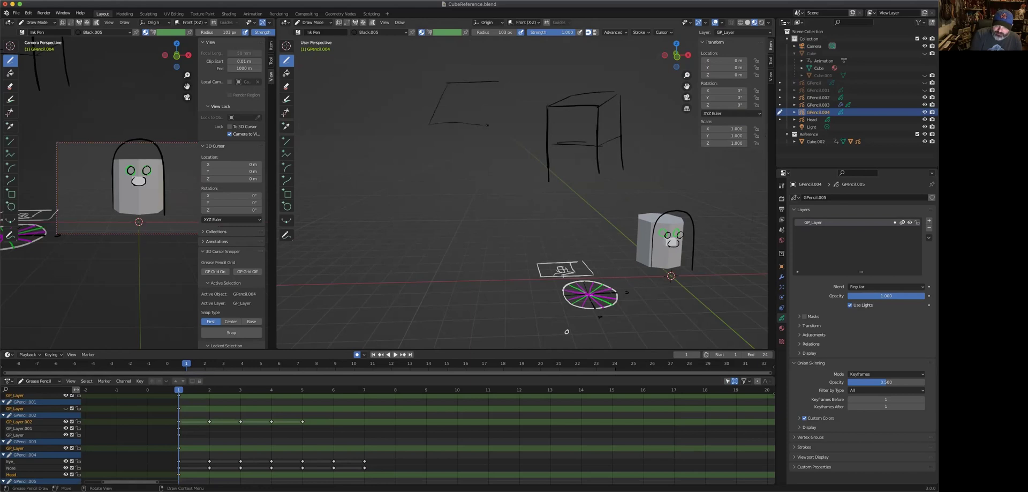
{"action": "left_click_drag", "start_coordinate": [430, 128], "coordinate": [449, 151]}
{"action": "mouse_move", "coordinate": [453, 167]}
{"action": "left_mouse_down"}
{"action": "mouse_move", "coordinate": [454, 185]}
{"action": "mouse_move", "coordinate": [497, 194]}
{"action": "left_mouse_up"}
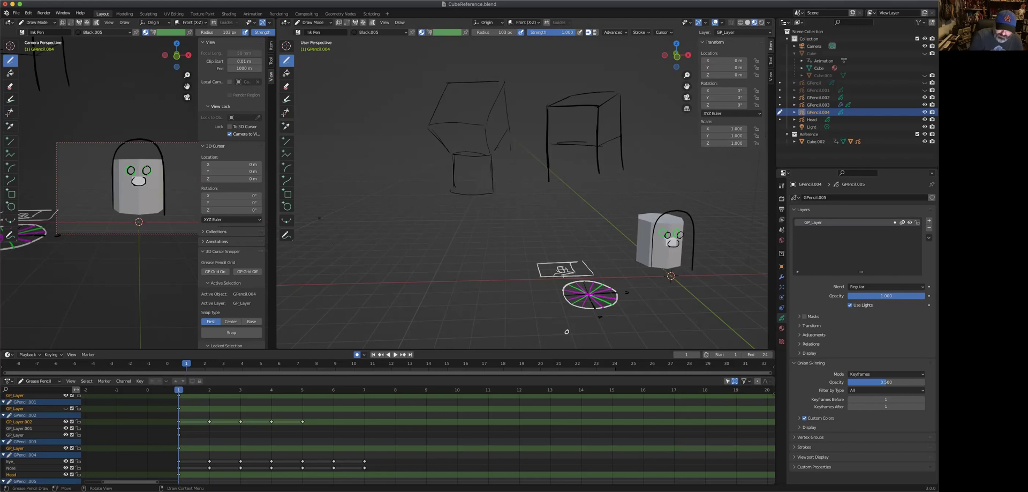
Step: Sketch a small capsule-shaped character with a face, a dividing waist line and two thin legs directly above the head model
{"action": "middle_click_drag", "start_coordinate": [567, 331], "coordinate": [680, 158]}
{"action": "mouse_move", "coordinate": [571, 148]}
{"action": "left_mouse_down"}
{"action": "mouse_move", "coordinate": [596, 115]}
{"action": "mouse_move", "coordinate": [605, 176]}
{"action": "left_mouse_up"}
{"action": "mouse_move", "coordinate": [572, 148]}
{"action": "left_mouse_down"}
{"action": "mouse_move", "coordinate": [573, 173]}
{"action": "mouse_move", "coordinate": [595, 186]}
{"action": "mouse_move", "coordinate": [606, 169]}
{"action": "left_mouse_up"}
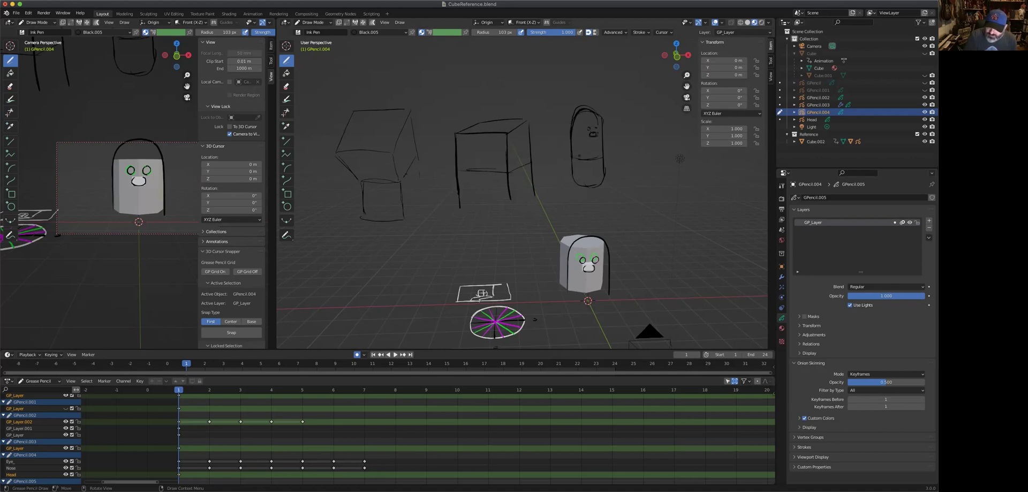
{"action": "left_click_drag", "start_coordinate": [570, 167], "coordinate": [583, 222]}
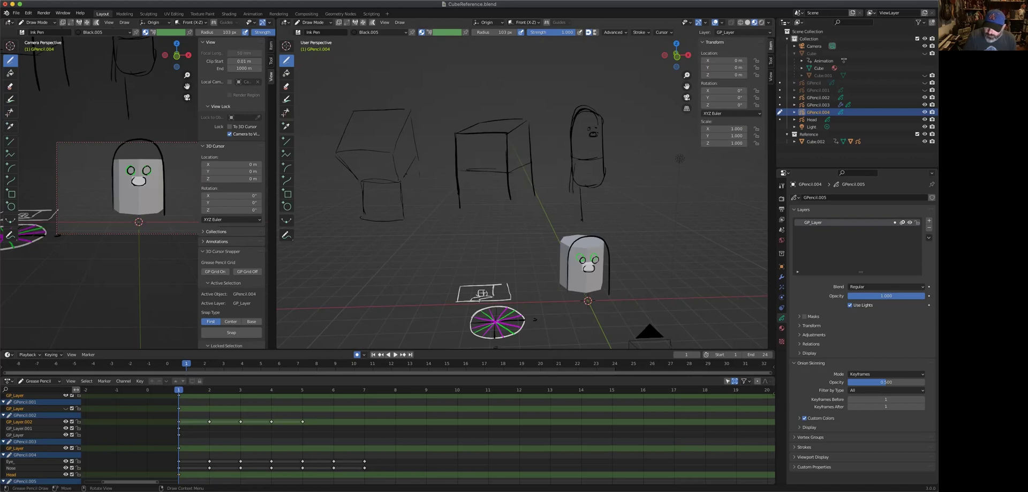
{"action": "mouse_move", "coordinate": [584, 190]}
{"action": "left_mouse_down"}
{"action": "mouse_move", "coordinate": [585, 218]}
{"action": "mouse_move", "coordinate": [601, 216]}
{"action": "left_mouse_up"}
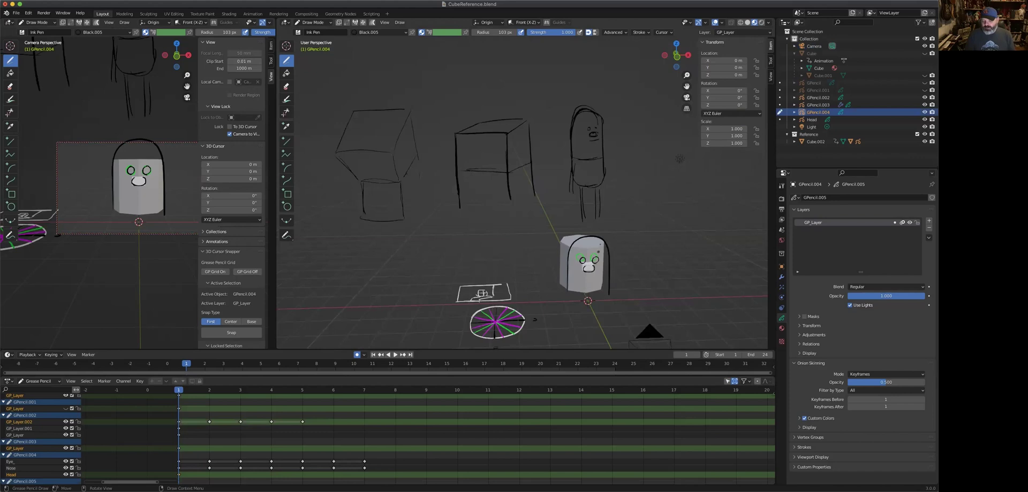
Step: Add a small oval to the lower part of the tilted block head, and sketch a large rough circle beside that figure
{"action": "middle_click_drag", "start_coordinate": [493, 244], "coordinate": [561, 245], "text": "shift"}
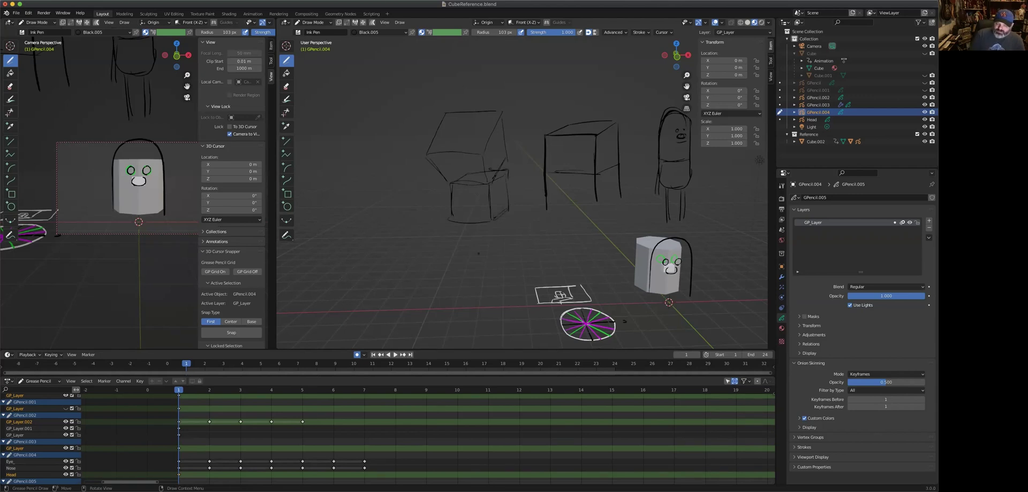
{"action": "left_click_drag", "start_coordinate": [455, 170], "coordinate": [467, 171]}
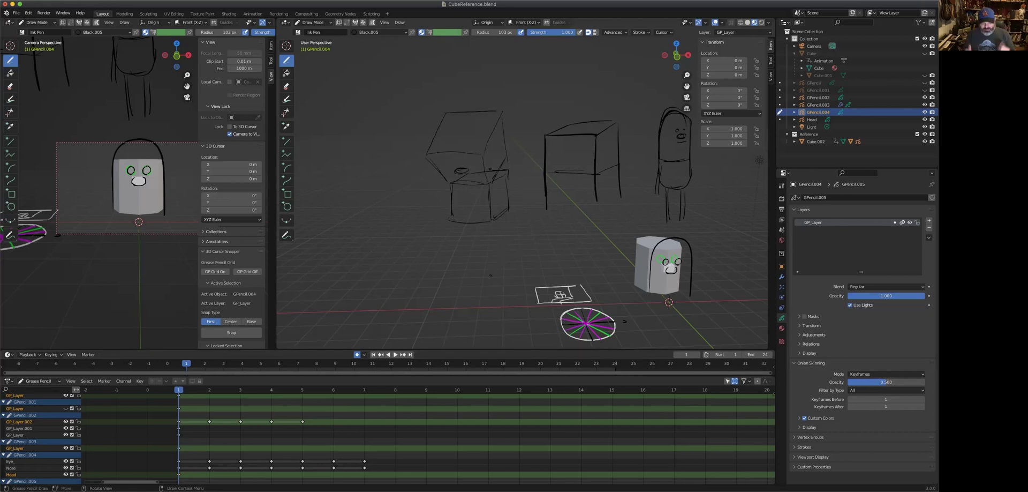
{"action": "middle_click_drag", "start_coordinate": [469, 258], "coordinate": [525, 249]}
{"action": "mouse_move", "coordinate": [423, 143]}
{"action": "left_mouse_down"}
{"action": "mouse_move", "coordinate": [383, 241]}
{"action": "mouse_move", "coordinate": [428, 142]}
{"action": "left_mouse_up"}
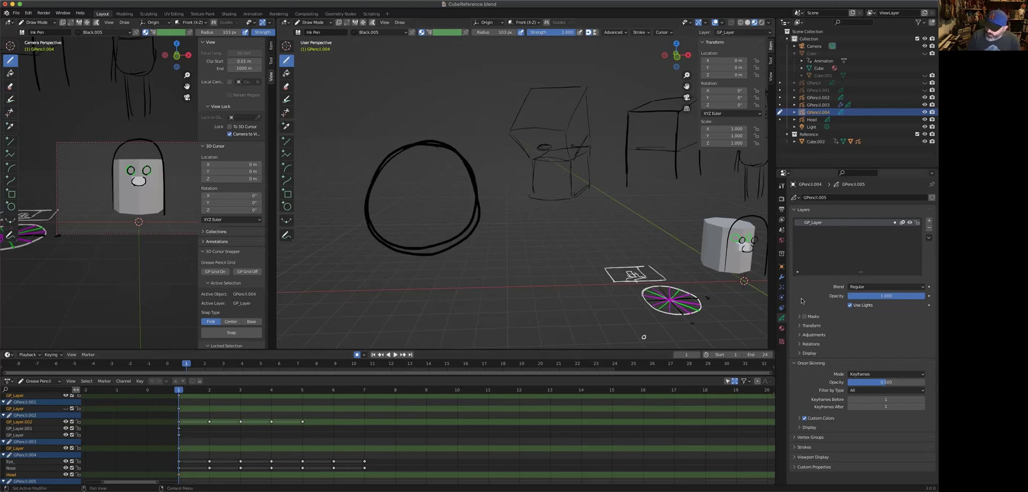
Step: Add a second material slot to the new Grease Pencil object with light grey stroke material Material.005
{"action": "left_click", "coordinate": [782, 327]}
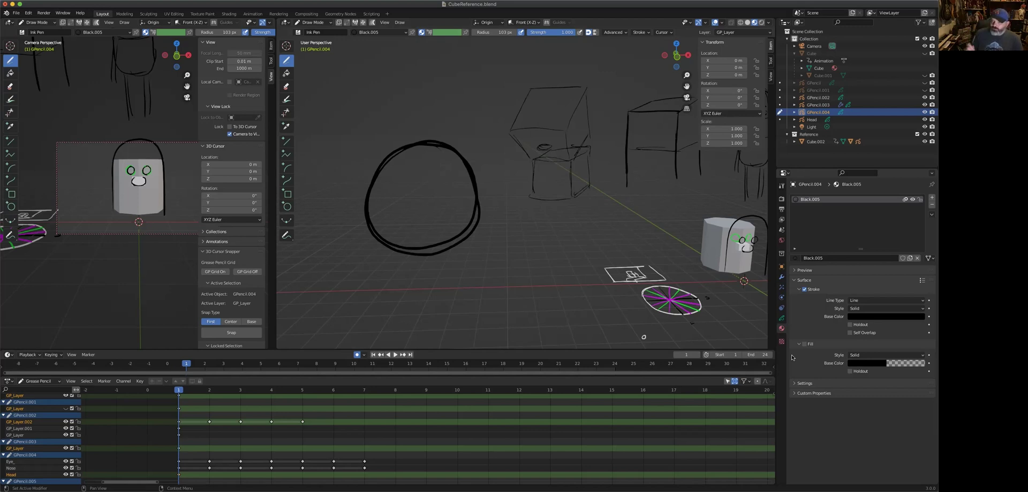
{"action": "left_click", "coordinate": [782, 318]}
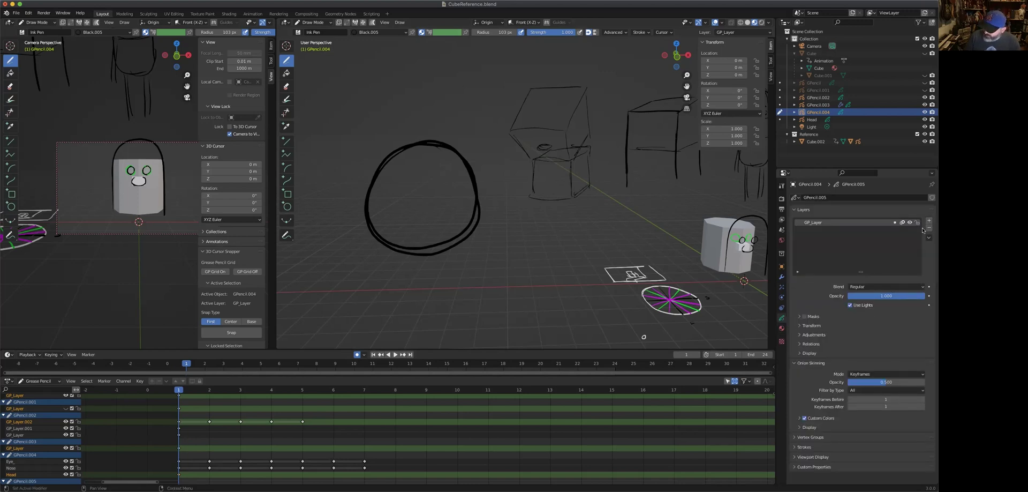
{"action": "left_click", "coordinate": [782, 328]}
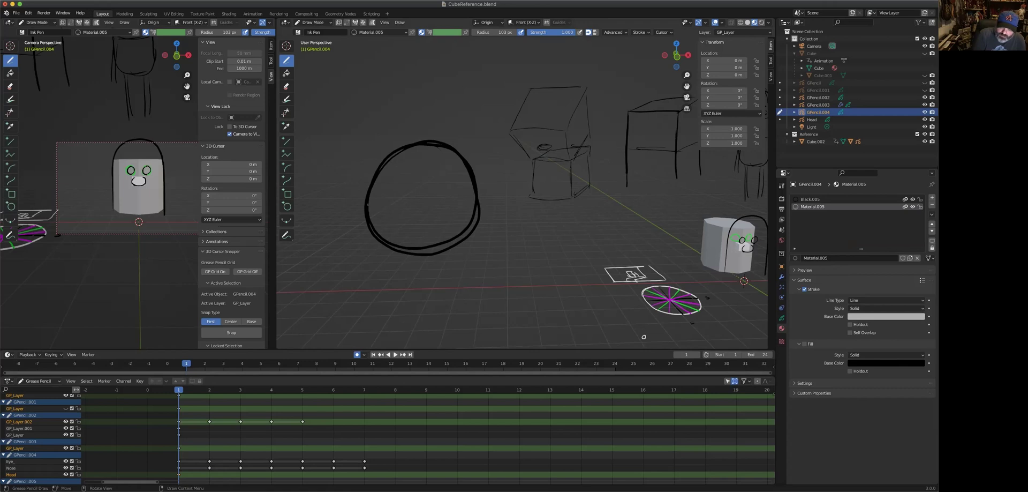
Step: Draw a light grey centre line and curved latitude lines above and below it across the large circle
{"action": "mouse_move", "coordinate": [375, 205]}
{"action": "left_mouse_down"}
{"action": "mouse_move", "coordinate": [476, 203]}
{"action": "mouse_move", "coordinate": [380, 202]}
{"action": "left_mouse_up"}
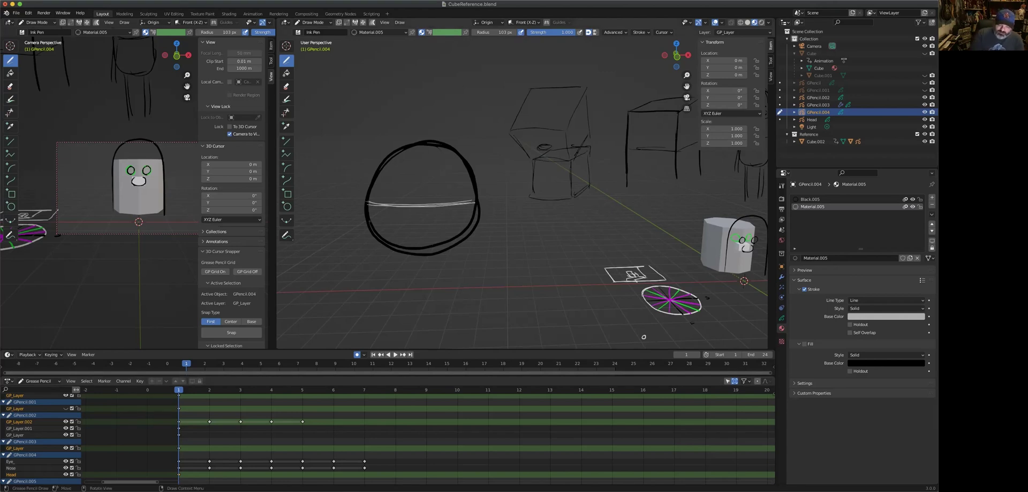
{"action": "left_click_drag", "start_coordinate": [367, 208], "coordinate": [475, 204]}
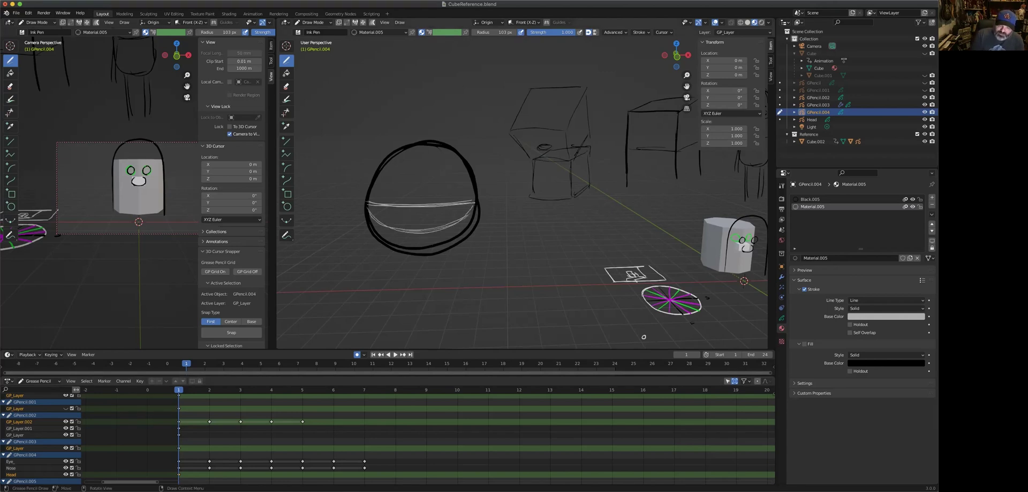
{"action": "mouse_move", "coordinate": [381, 191]}
{"action": "left_mouse_down"}
{"action": "mouse_move", "coordinate": [436, 179]}
{"action": "mouse_move", "coordinate": [467, 192]}
{"action": "left_mouse_up"}
{"action": "mouse_move", "coordinate": [379, 174]}
{"action": "left_mouse_down"}
{"action": "mouse_move", "coordinate": [450, 163]}
{"action": "mouse_move", "coordinate": [475, 173]}
{"action": "left_mouse_up"}
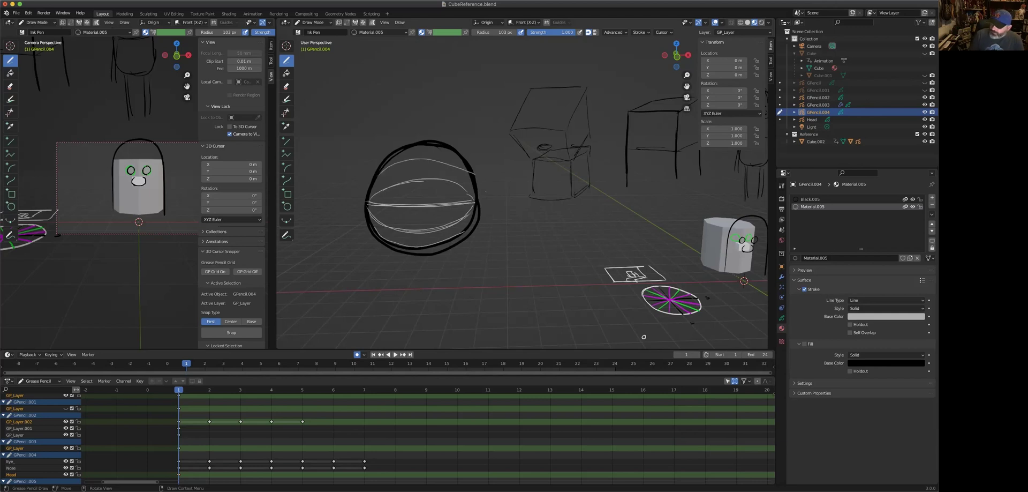
Step: Add a third material slot and assign it the existing green stroke material Material.002
{"action": "left_click", "coordinate": [810, 199]}
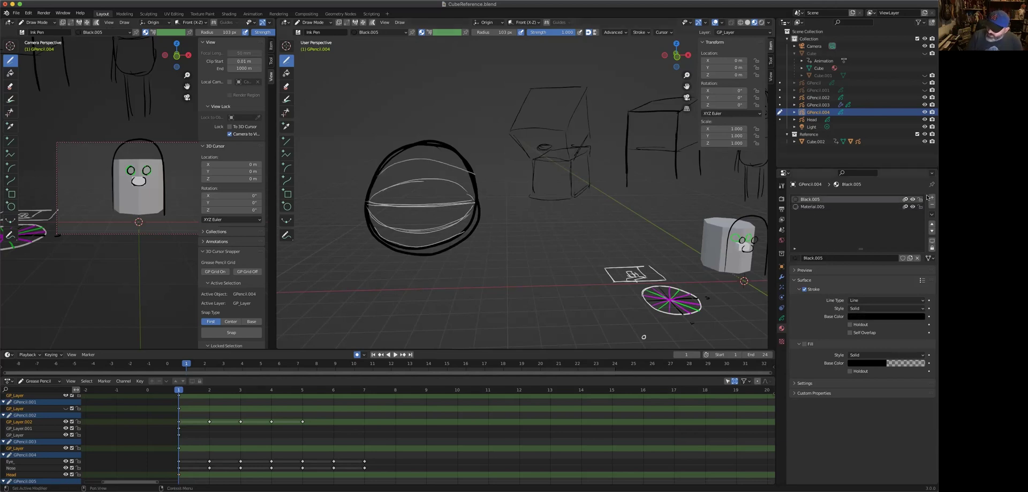
{"action": "left_click", "coordinate": [931, 197]}
{"action": "left_click", "coordinate": [864, 258]}
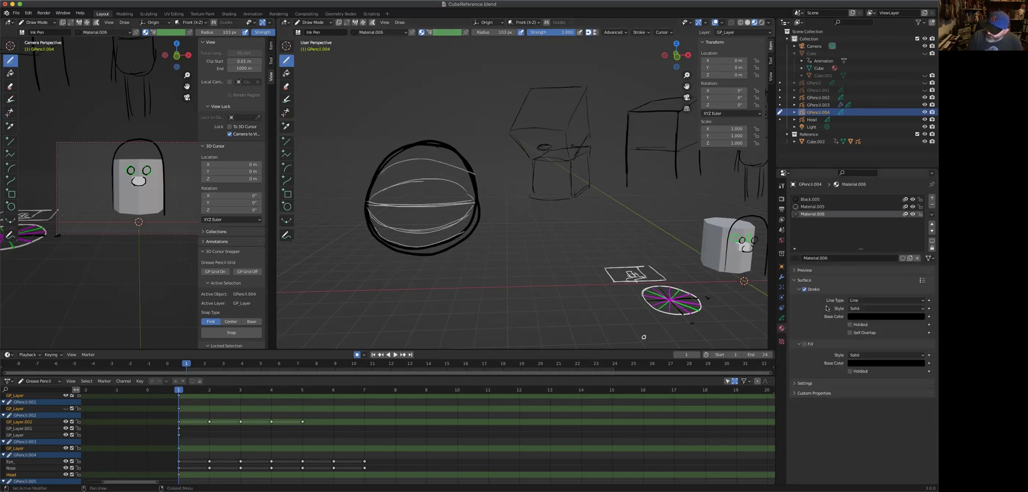
{"action": "left_click", "coordinate": [795, 258]}
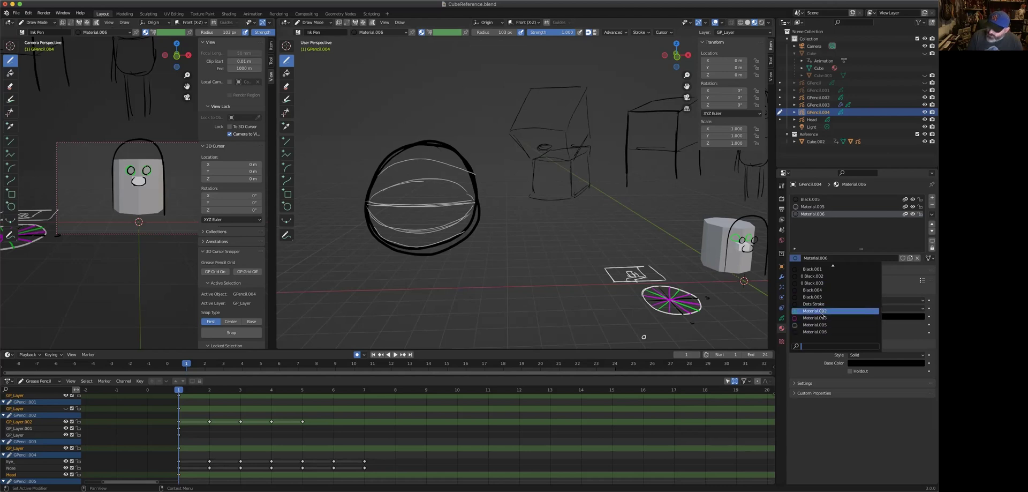
{"action": "left_click", "coordinate": [820, 311]}
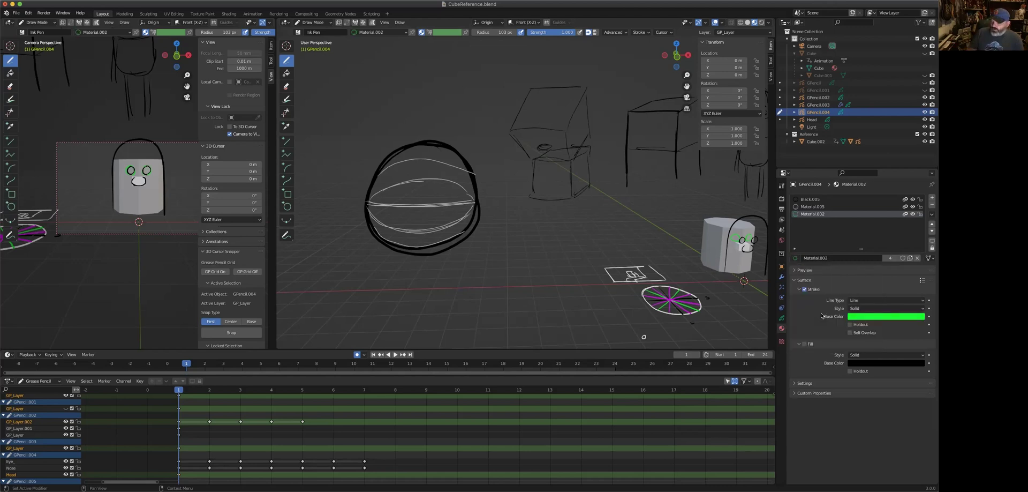
Step: Draw green eye ovals along the circle's centre line and lower curve, narrowing them toward the circle's edge
{"action": "mouse_move", "coordinate": [411, 208]}
{"action": "left_mouse_down"}
{"action": "mouse_move", "coordinate": [429, 211]}
{"action": "mouse_move", "coordinate": [423, 200]}
{"action": "mouse_move", "coordinate": [423, 212]}
{"action": "mouse_move", "coordinate": [432, 202]}
{"action": "mouse_move", "coordinate": [386, 200]}
{"action": "left_mouse_up"}
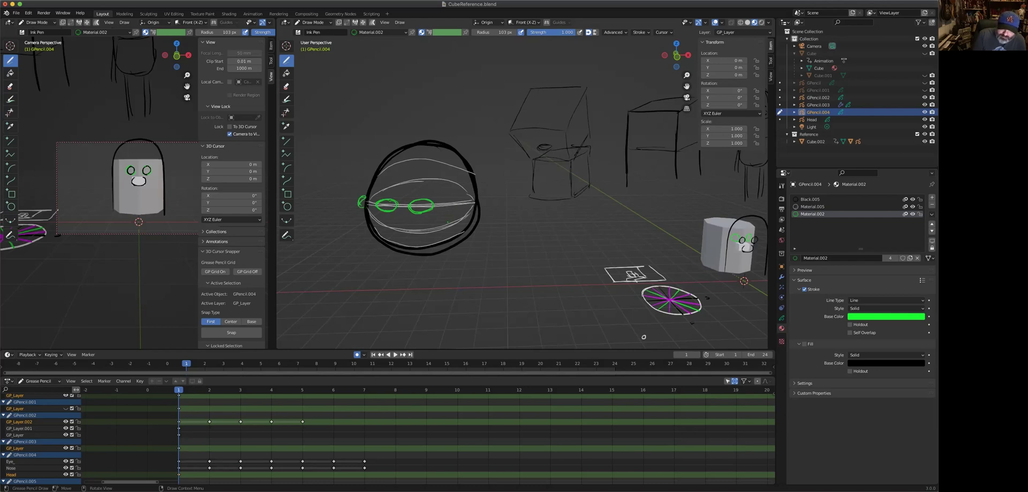
{"action": "left_click_drag", "start_coordinate": [409, 232], "coordinate": [434, 235]}
{"action": "left_click_drag", "start_coordinate": [381, 217], "coordinate": [393, 229]}
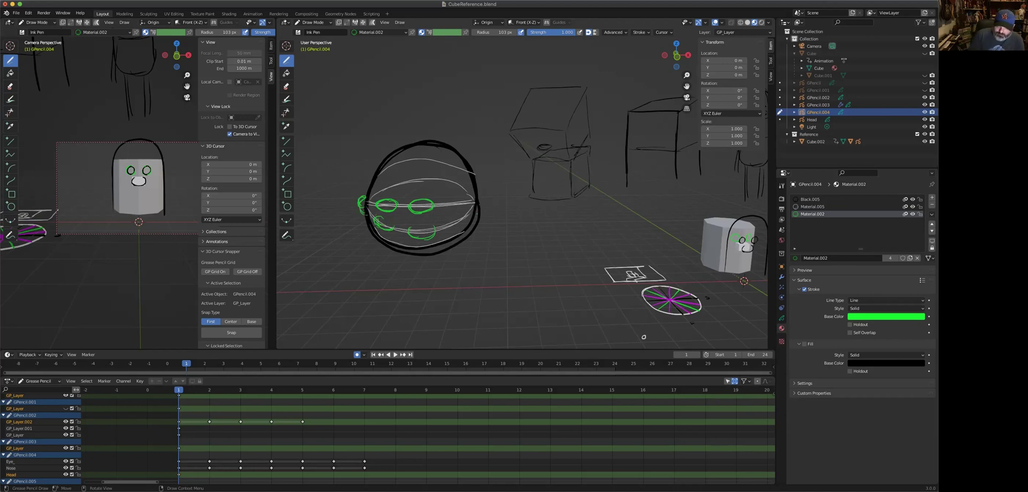
Step: Finish the green ovals at the circle's far edge and along its lower curves, and draw a small green circle beside the box-head sketch
{"action": "left_click_drag", "start_coordinate": [481, 196], "coordinate": [480, 211]}
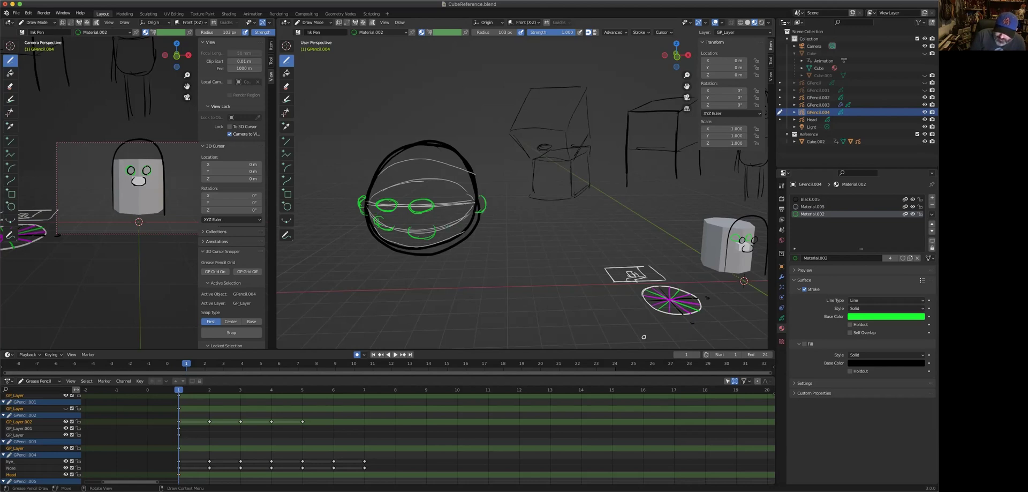
{"action": "mouse_move", "coordinate": [412, 248]}
{"action": "left_mouse_down"}
{"action": "mouse_move", "coordinate": [432, 245]}
{"action": "mouse_move", "coordinate": [390, 246]}
{"action": "left_mouse_up"}
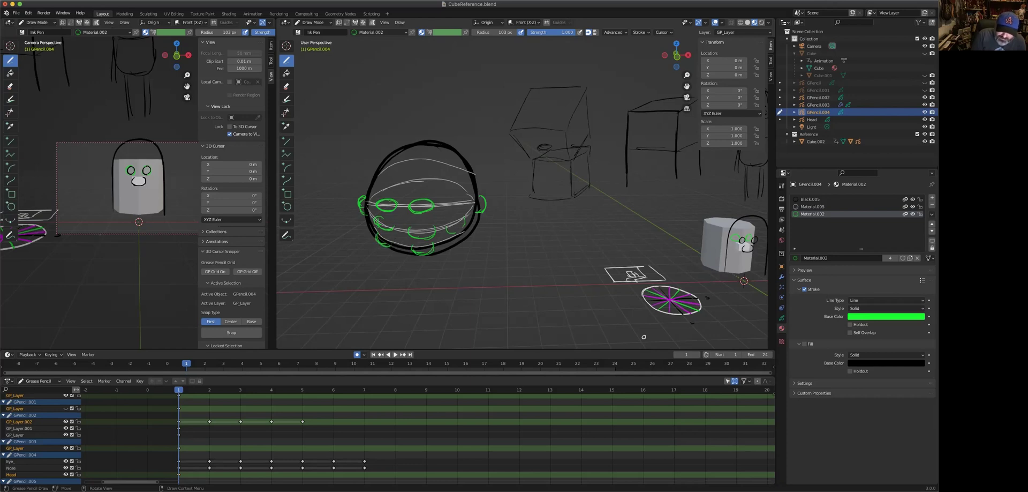
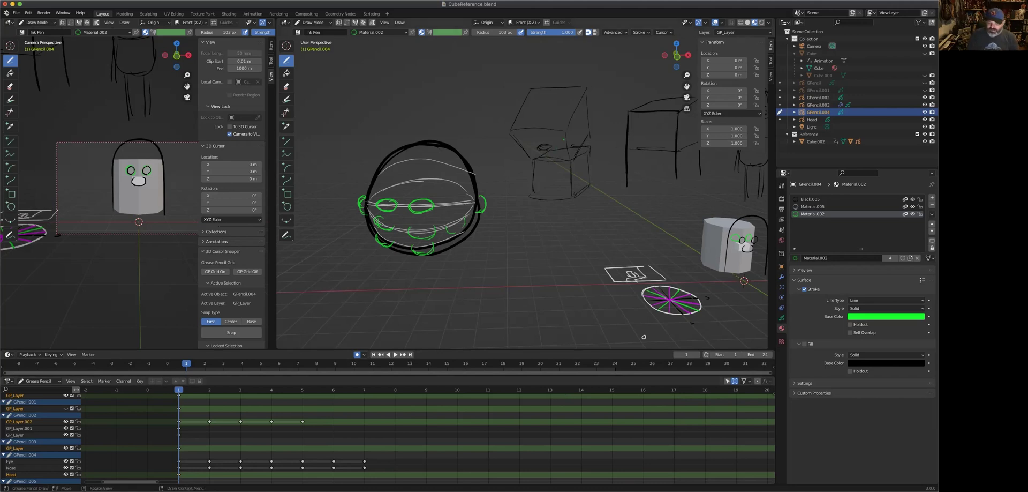
{"action": "left_click_drag", "start_coordinate": [604, 121], "coordinate": [594, 128]}
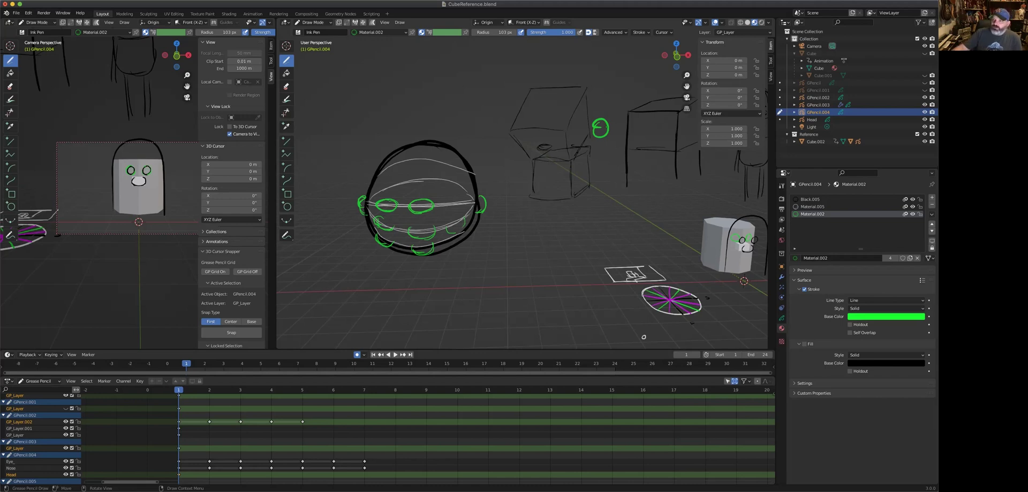
Step: Save the cube reference file and open the recent file Buck_HR_Redream_v018.blend
{"action": "key", "text": "super+s"}
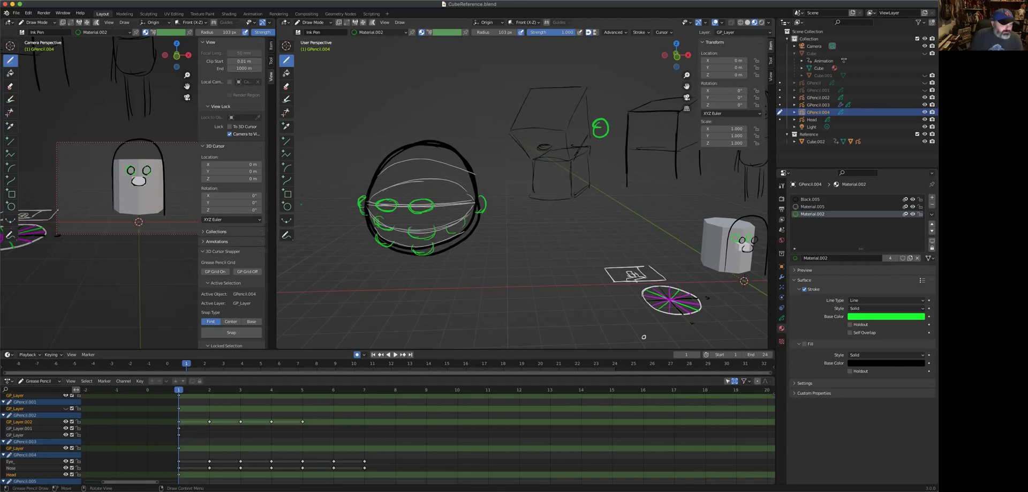
{"action": "left_click", "coordinate": [16, 12]}
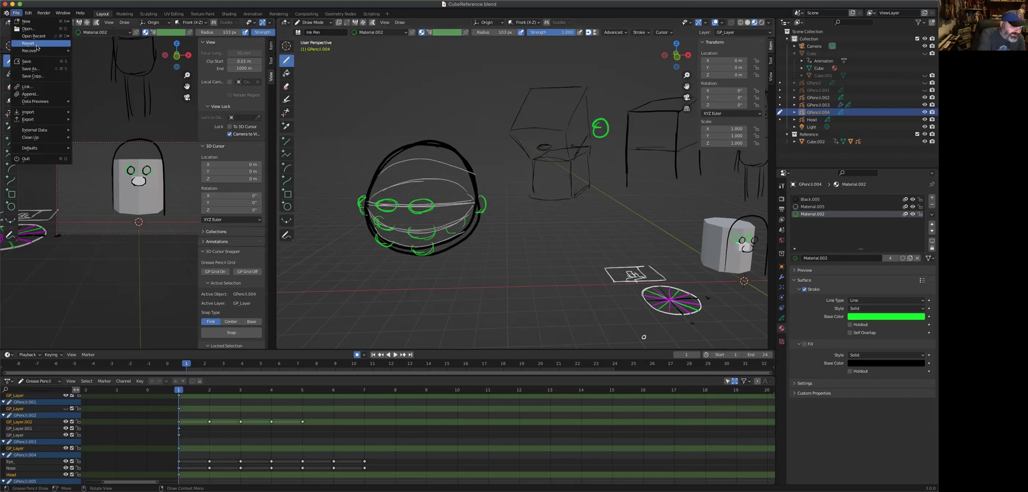
{"action": "mouse_move", "coordinate": [38, 34]}
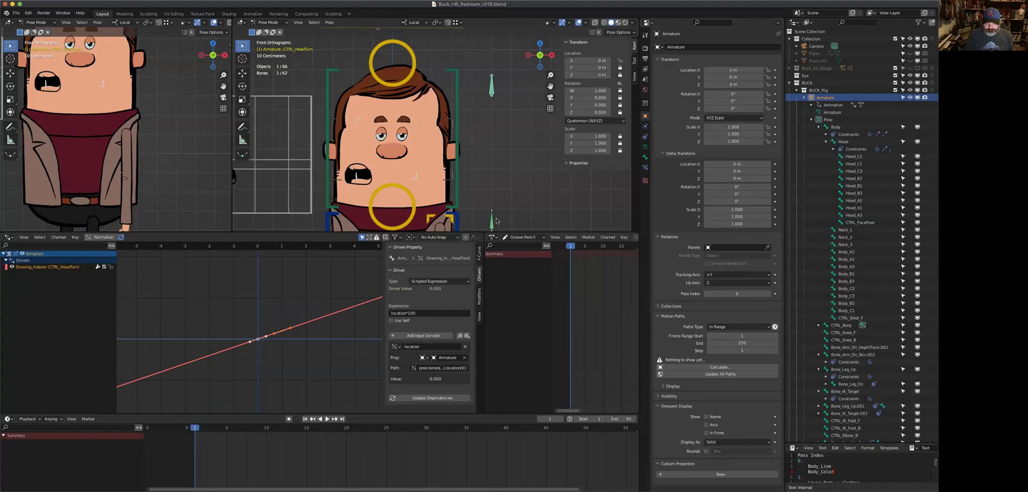
Step: Move the CTRL_Wrist_F wrist control around the torso to bend the character's front arm
{"action": "scroll", "coordinate": [497, 221], "scroll_direction": "down", "scroll_amount": 4}
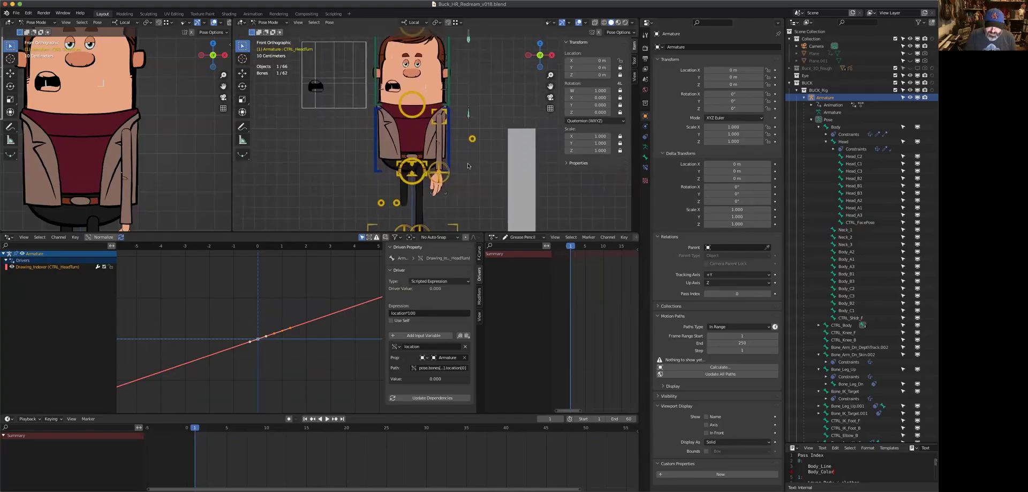
{"action": "scroll", "coordinate": [472, 170], "scroll_direction": "up", "scroll_amount": 8}
{"action": "scroll", "coordinate": [477, 179], "scroll_direction": "down", "scroll_amount": 4}
{"action": "scroll", "coordinate": [476, 178], "scroll_direction": "up", "scroll_amount": 2}
{"action": "left_click", "coordinate": [447, 185]}
{"action": "key", "text": "g"}
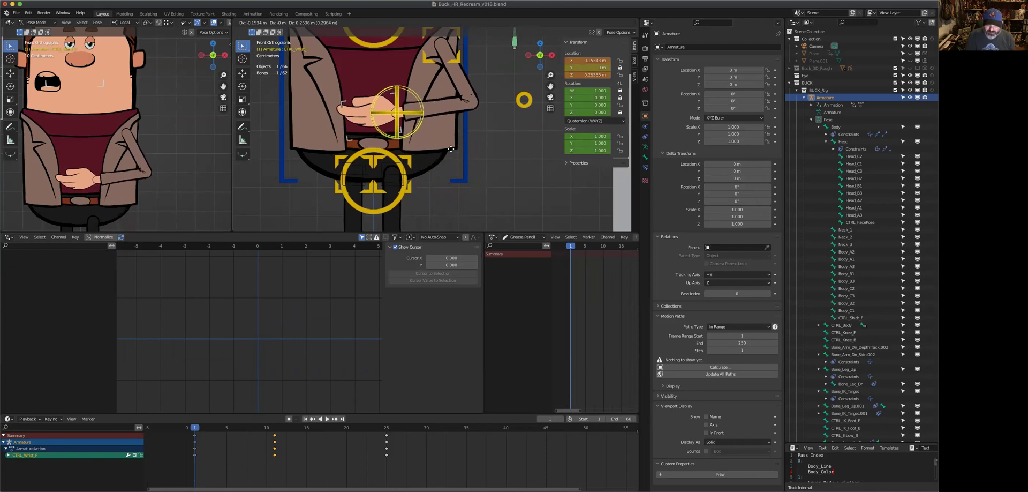
{"action": "left_click", "coordinate": [439, 134]}
Step: Enlarge the 3D viewports vertically and move the wrist control so the hand hangs beside the hip
{"action": "left_click_drag", "start_coordinate": [535, 233], "coordinate": [535, 369]}
{"action": "key", "text": "g"}
{"action": "left_click", "coordinate": [516, 312]}
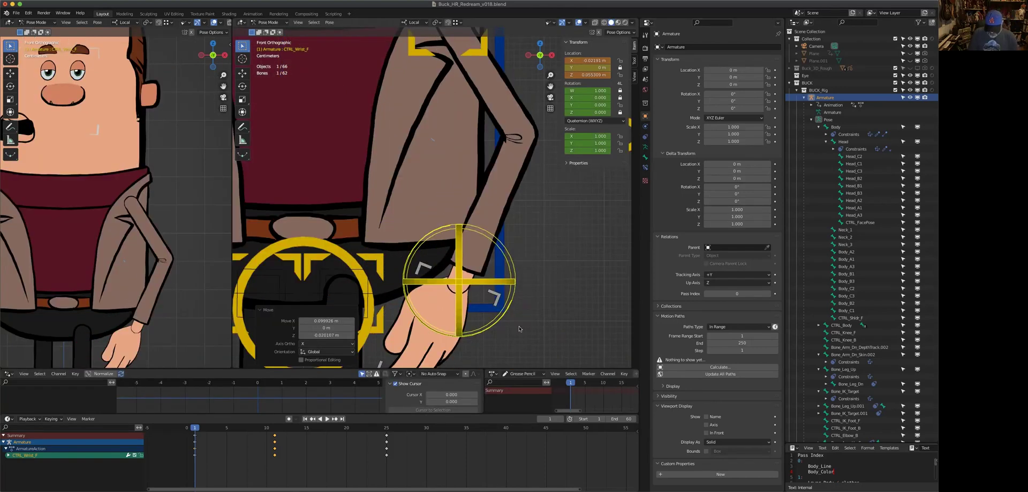
{"action": "key", "text": "g"}
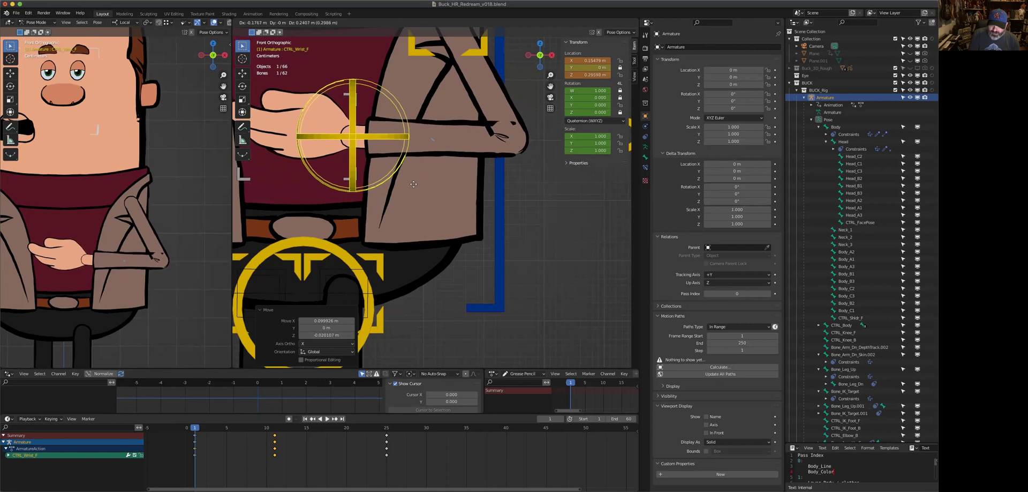
{"action": "key", "text": "Escape"}
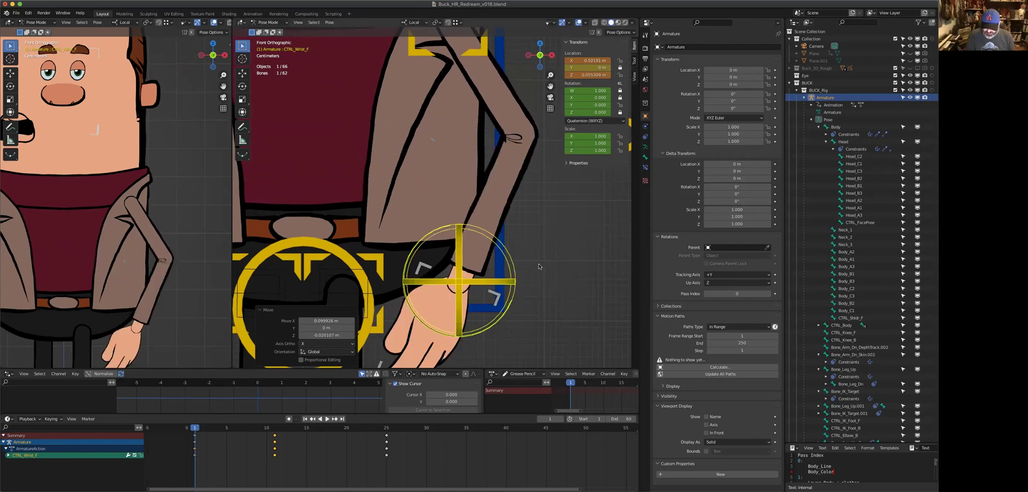
Step: Open the wrist bone's properties and adjust its Forearm_Depth, Hand_Depth and UpArm_Depth values to change the arm's layering
{"action": "middle_click_drag", "start_coordinate": [537, 273], "coordinate": [494, 296]}
{"action": "left_click", "coordinate": [645, 156]}
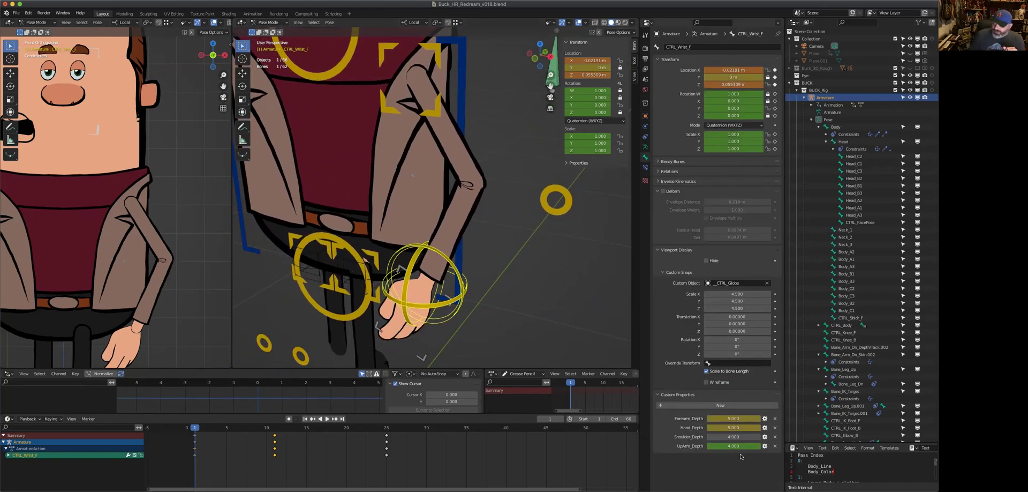
{"action": "left_click_drag", "start_coordinate": [733, 418], "coordinate": [763, 411]}
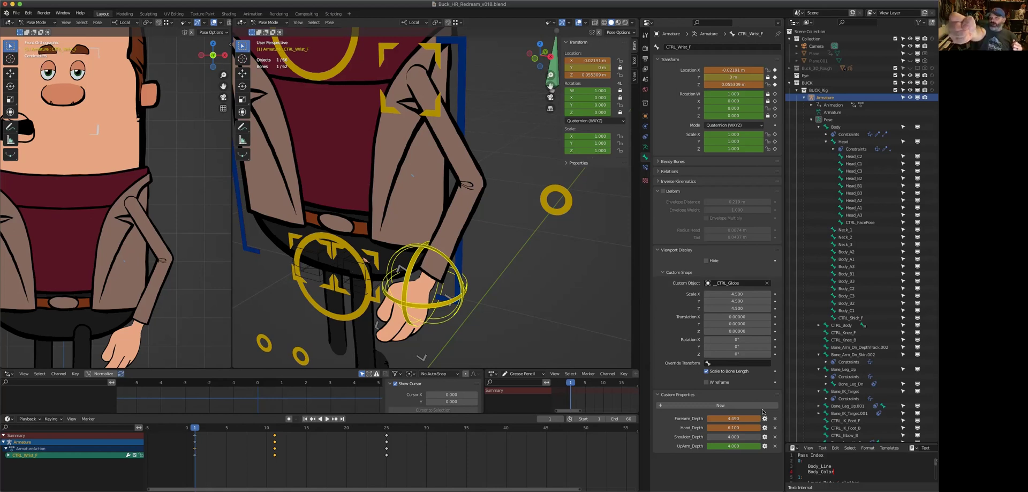
{"action": "left_click_drag", "start_coordinate": [744, 445], "coordinate": [680, 446]}
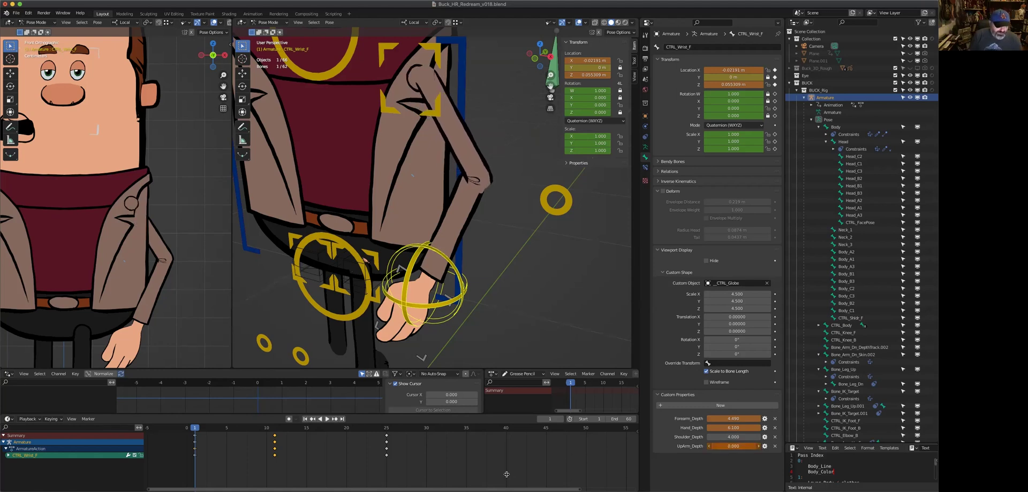
Step: Widen the front-view viewport and raise the wrist bone's Shoulder_Depth to about 7.11
{"action": "left_click", "coordinate": [233, 289]}
{"action": "left_click_drag", "start_coordinate": [233, 289], "coordinate": [405, 287]}
{"action": "mouse_move", "coordinate": [745, 437]}
{"action": "left_mouse_down"}
{"action": "mouse_move", "coordinate": [573, 454]}
{"action": "mouse_move", "coordinate": [768, 435]}
{"action": "left_mouse_up"}
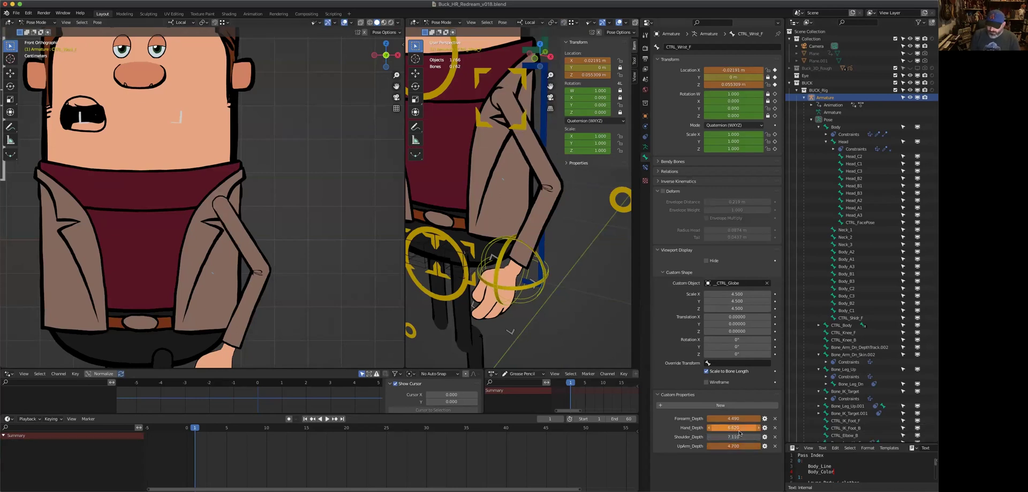
Step: Play and scrub the arm animation to examine how the depth properties layer the arm, ending at frame 0
{"action": "left_click", "coordinate": [327, 418]}
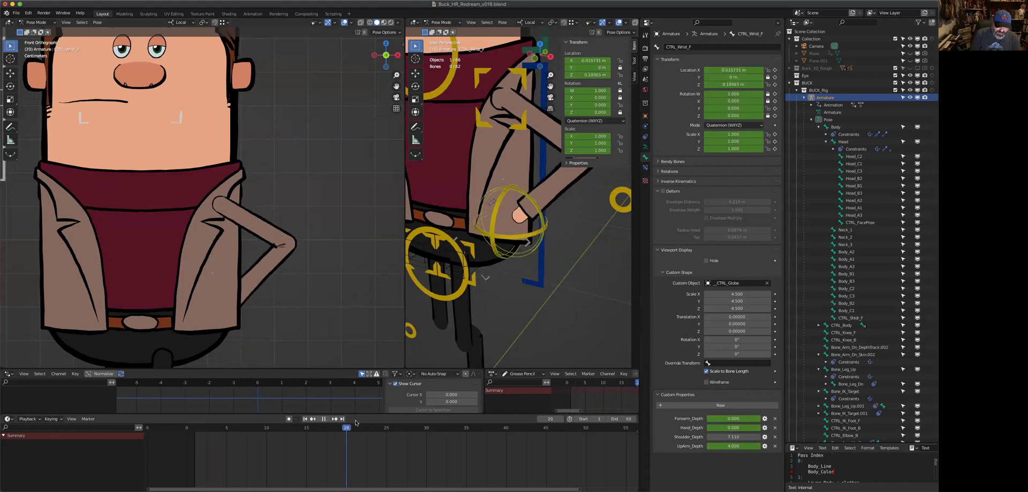
{"action": "left_click", "coordinate": [189, 443]}
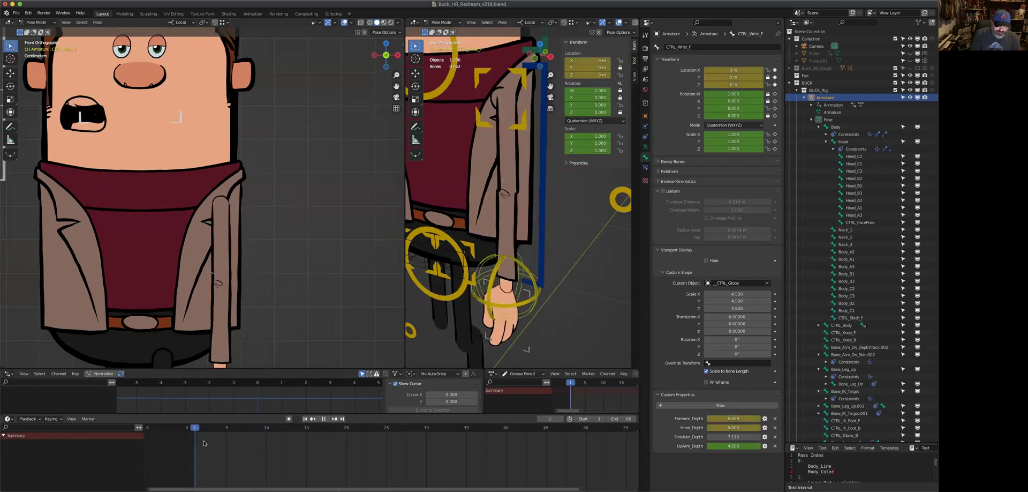
{"action": "left_click", "coordinate": [338, 428]}
{"action": "key", "text": "space"}
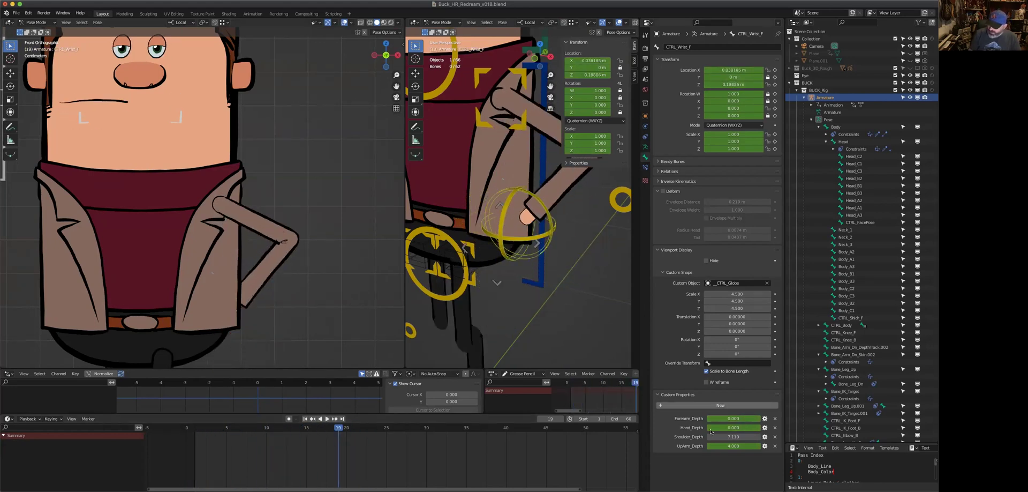
{"action": "key", "text": "space"}
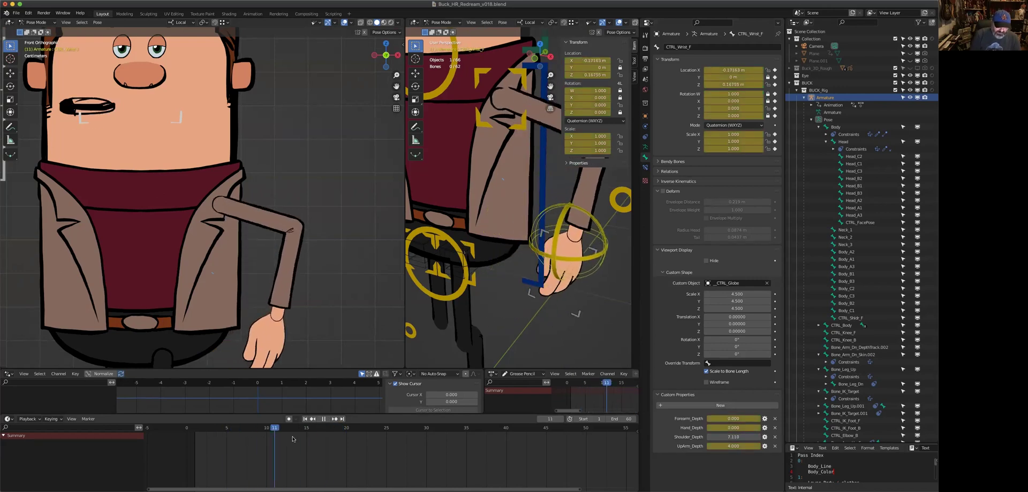
{"action": "key", "text": "space"}
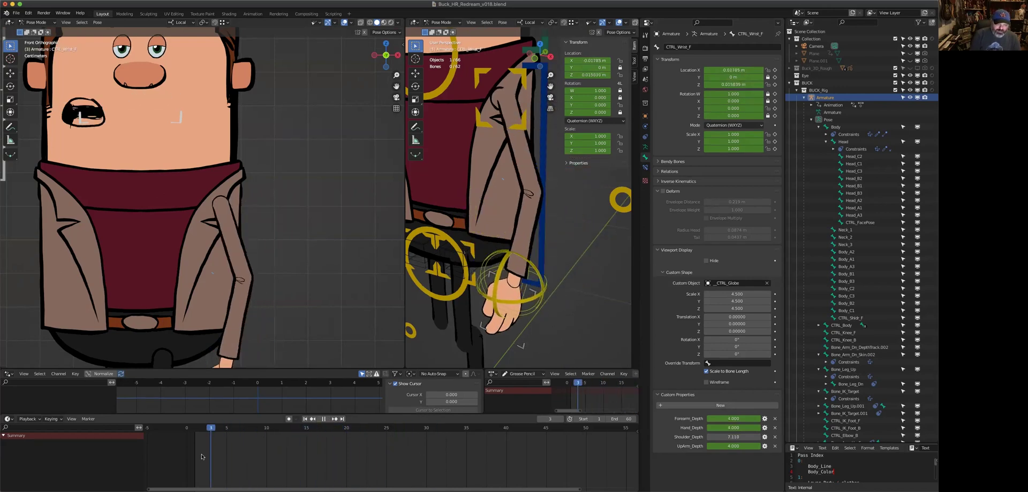
{"action": "left_click", "coordinate": [185, 459]}
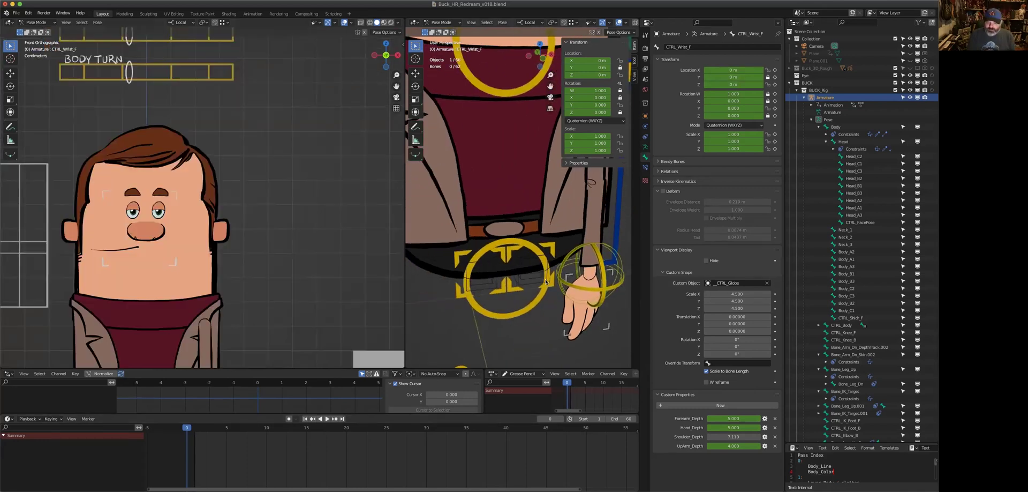
{"action": "middle_click_drag", "start_coordinate": [514, 224], "coordinate": [546, 287]}
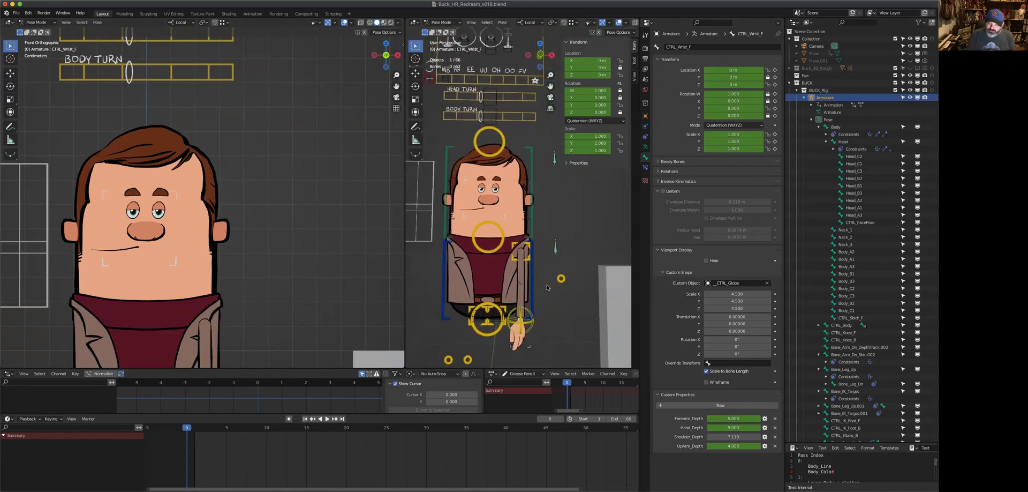
{"action": "left_click", "coordinate": [552, 159]}
{"action": "key", "text": "g"}
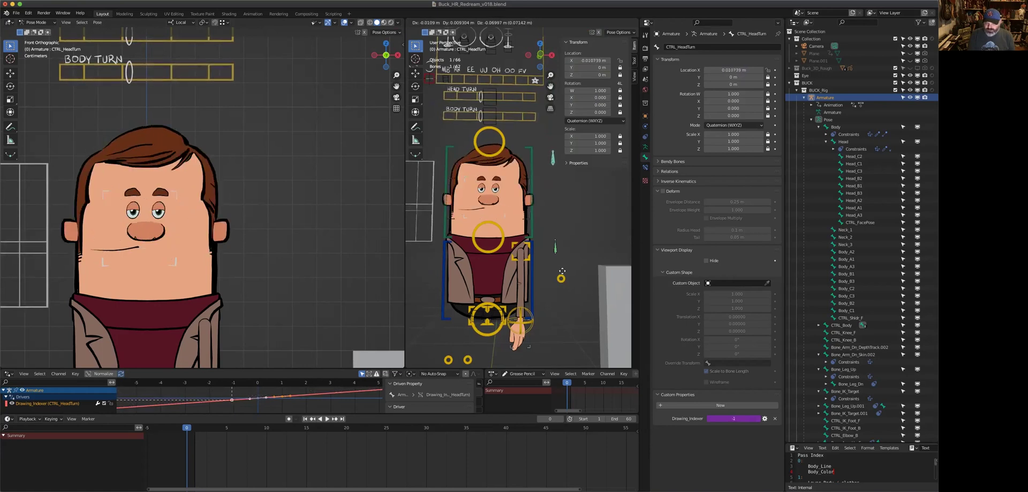
{"action": "right_click", "coordinate": [560, 272]}
{"action": "left_click", "coordinate": [560, 273]}
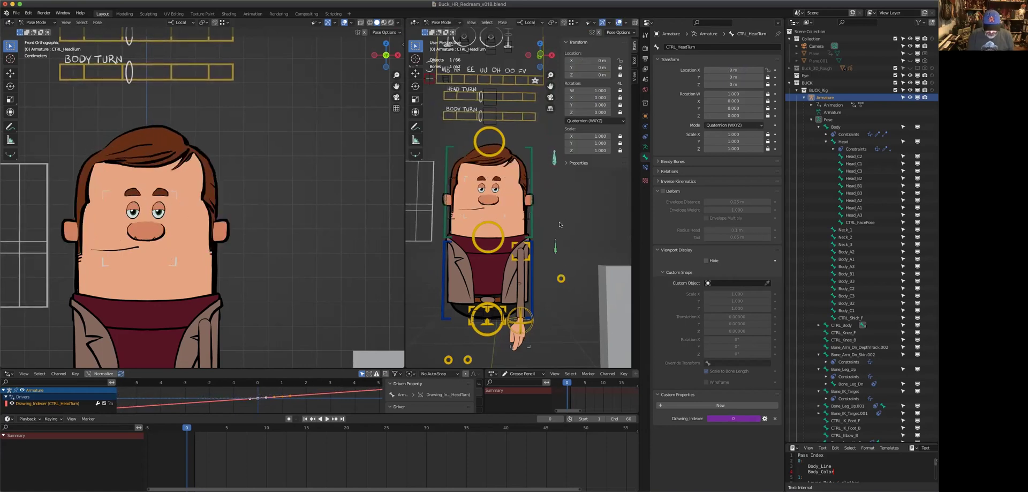
Step: Switch to Object Mode and try moving the CTRL_Lid_Up_Back and CTRL_Lid_Up_Front controls on the face panel
{"action": "scroll", "coordinate": [498, 139], "scroll_direction": "up", "scroll_amount": 4}
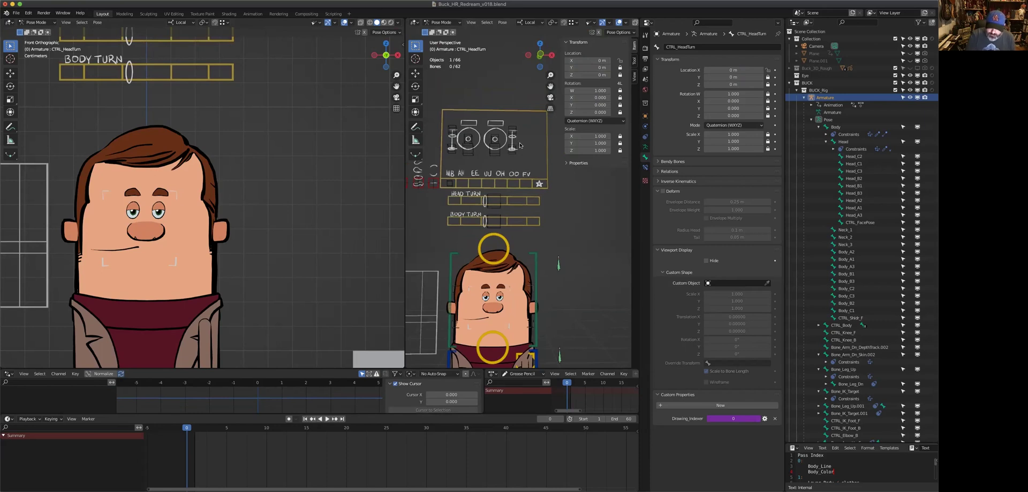
{"action": "key", "text": "ctrl+Tab"}
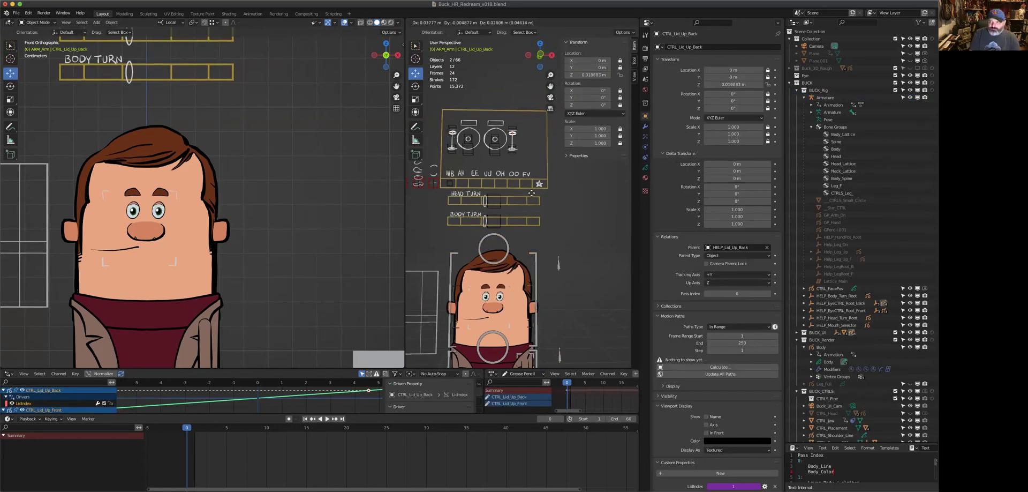
{"action": "left_click_drag", "start_coordinate": [531, 193], "coordinate": [533, 201]}
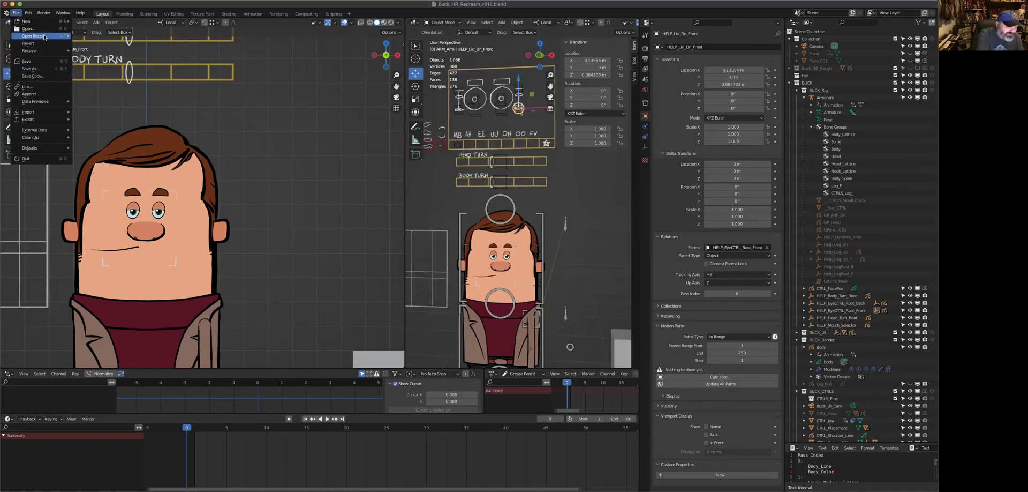
Step: Open the recent file Mad_Pierre_v012.blend, discarding the changes to the Buck rig
{"action": "mouse_move", "coordinate": [40, 35]}
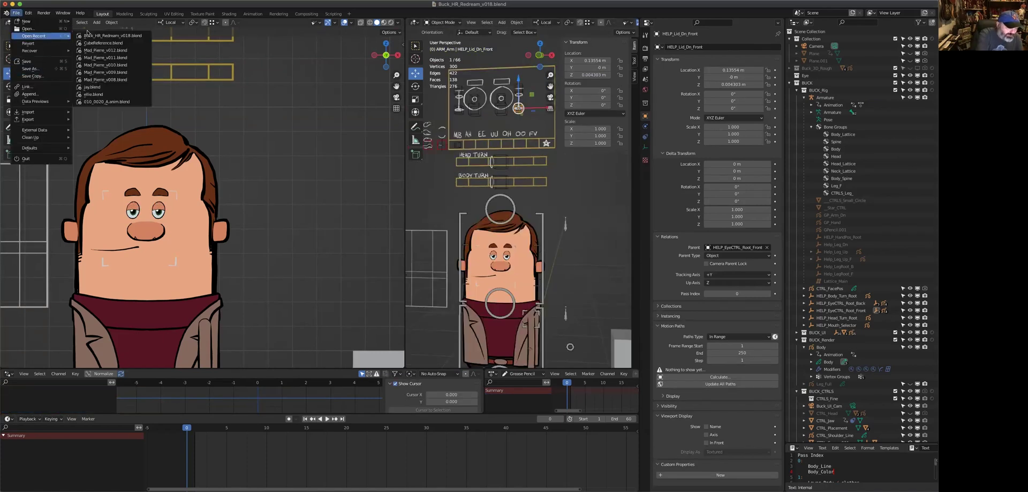
{"action": "left_click", "coordinate": [113, 36]}
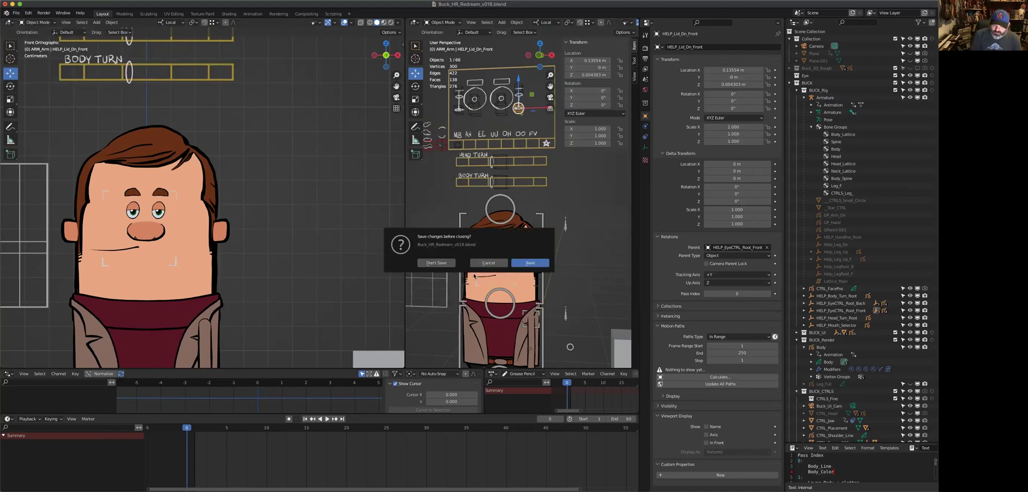
{"action": "left_click", "coordinate": [440, 262]}
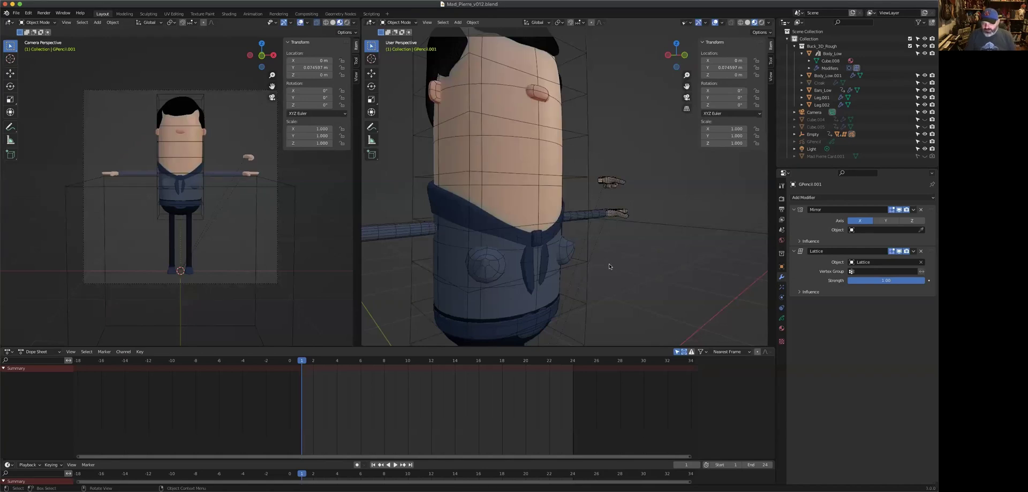
Step: Show the GPencil outline, the Cloak and the Mad Pierre Card.001 reference, and hide Ears_Low
{"action": "middle_click_drag", "start_coordinate": [609, 264], "coordinate": [616, 289]}
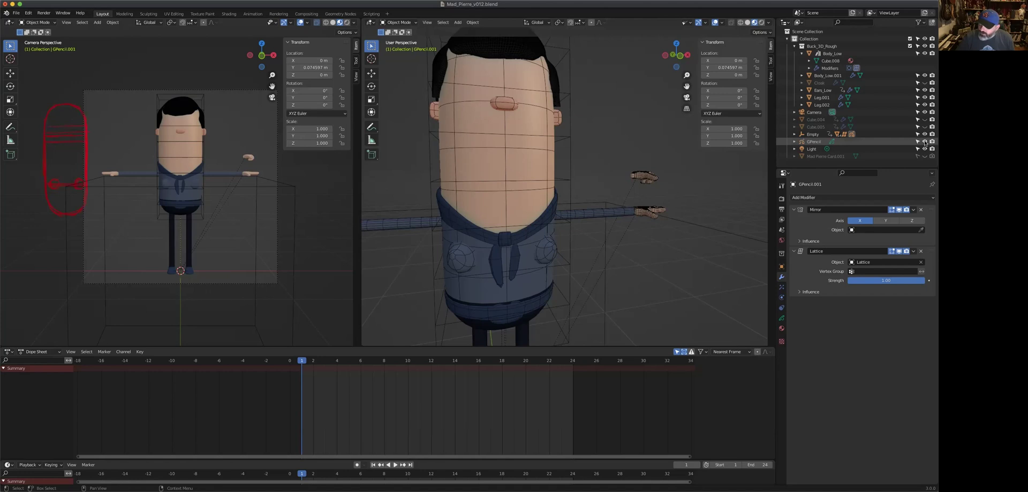
{"action": "left_click", "coordinate": [925, 83]}
{"action": "left_click", "coordinate": [925, 90]}
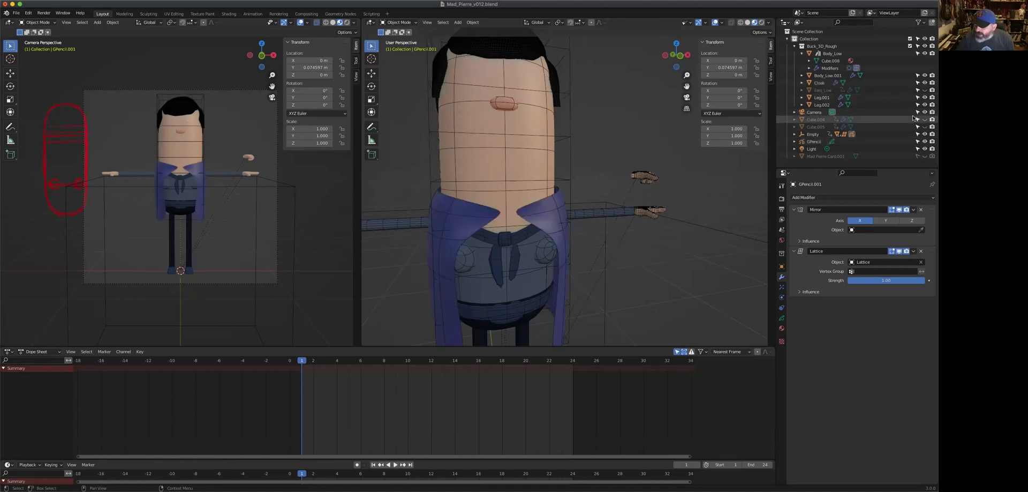
{"action": "left_click", "coordinate": [925, 156]}
{"action": "scroll", "coordinate": [378, 190], "scroll_direction": "down", "scroll_amount": 5}
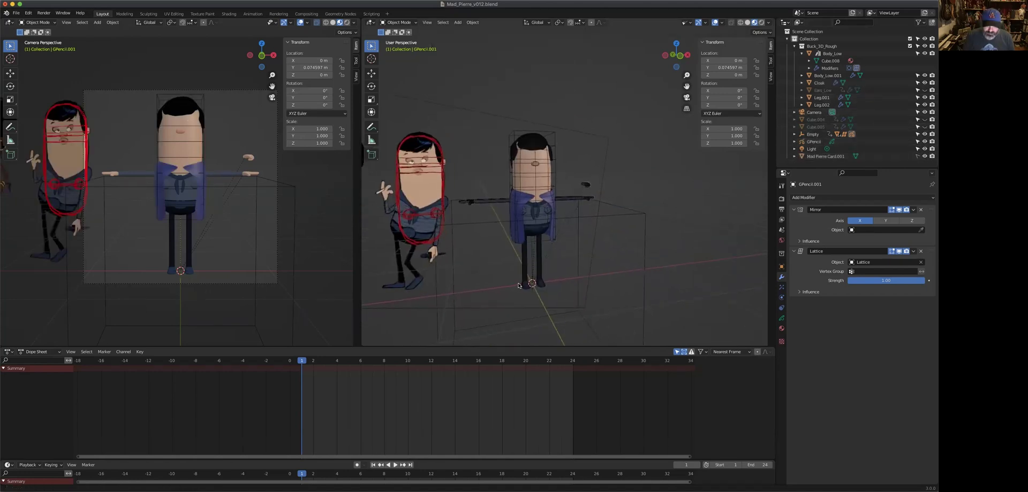
{"action": "left_click", "coordinate": [448, 227]}
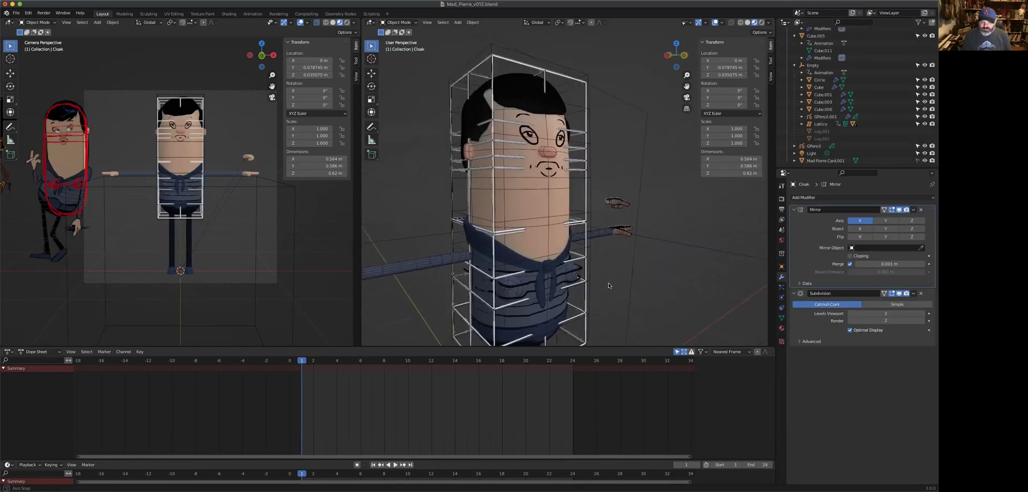
Step: Examine the Mad Pierre model from several angles, selecting its Lattice cage and the GPencil.001 line drawing
{"action": "middle_click_drag", "start_coordinate": [608, 282], "coordinate": [614, 288]}
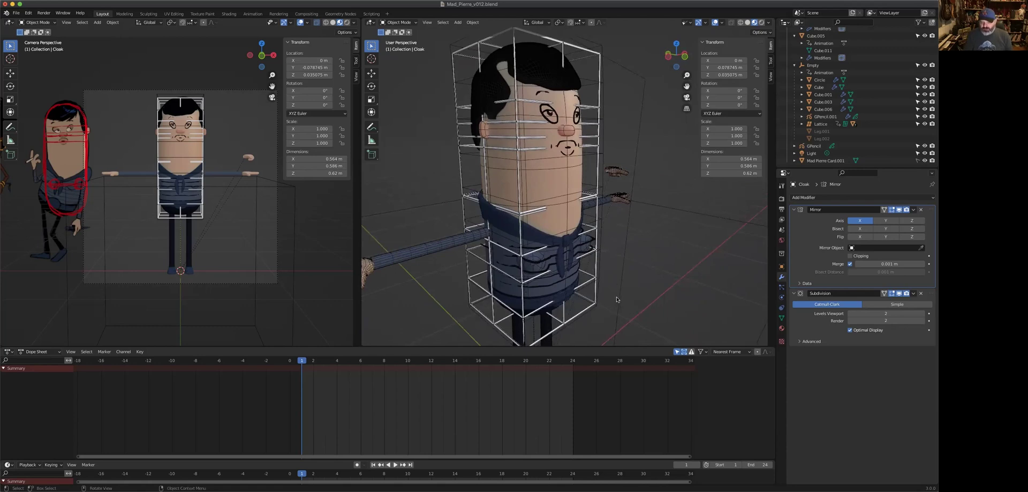
{"action": "middle_click_drag", "start_coordinate": [619, 298], "coordinate": [621, 285]}
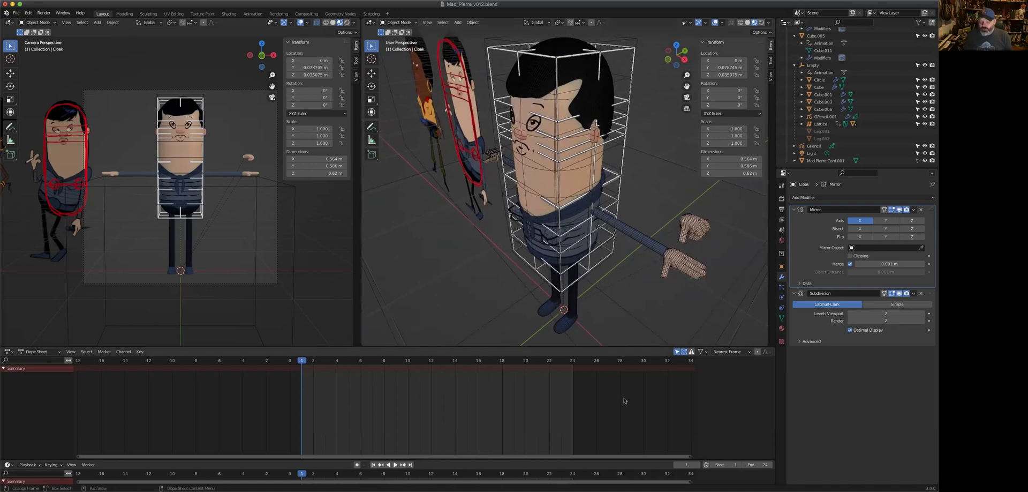
{"action": "middle_click_drag", "start_coordinate": [616, 300], "coordinate": [614, 274]}
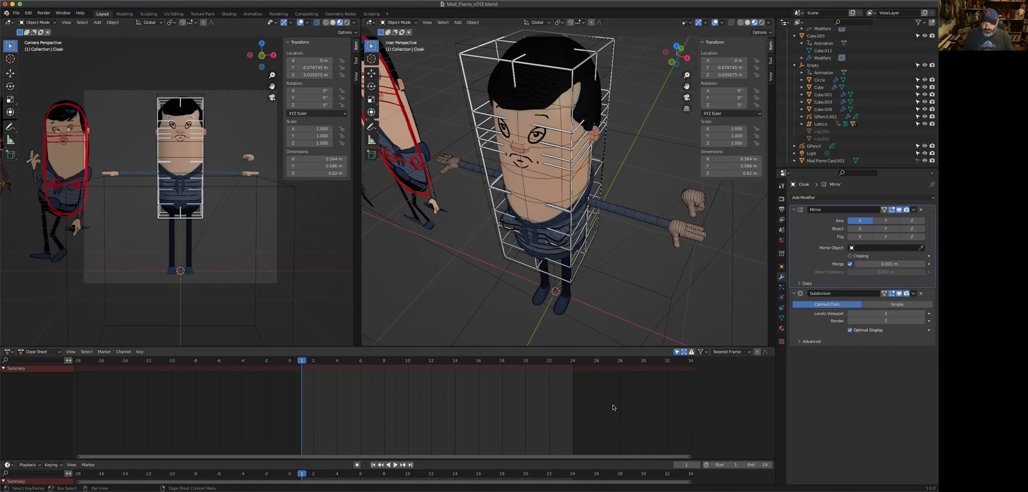
{"action": "middle_click_drag", "start_coordinate": [589, 249], "coordinate": [593, 133]}
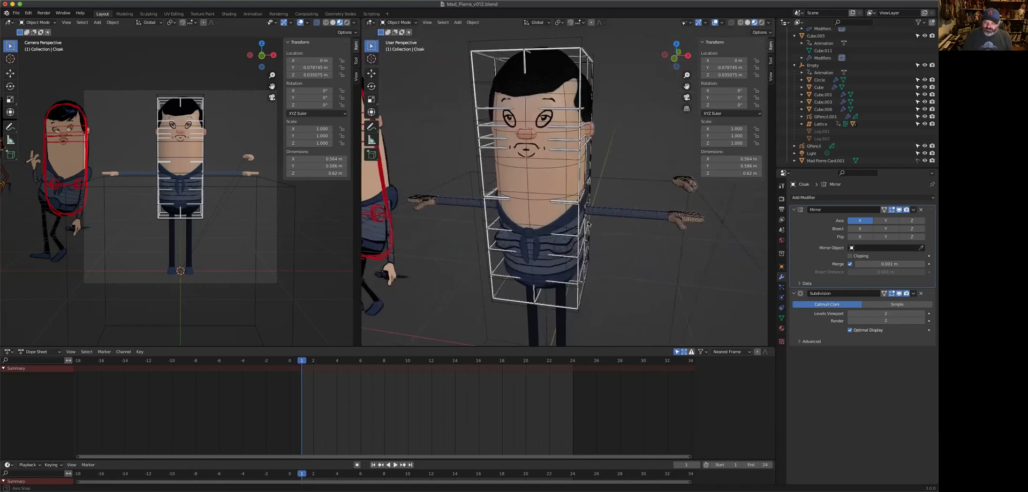
{"action": "scroll", "coordinate": [593, 131], "scroll_direction": "up", "scroll_amount": 5}
{"action": "middle_click_drag", "start_coordinate": [552, 150], "coordinate": [615, 226]}
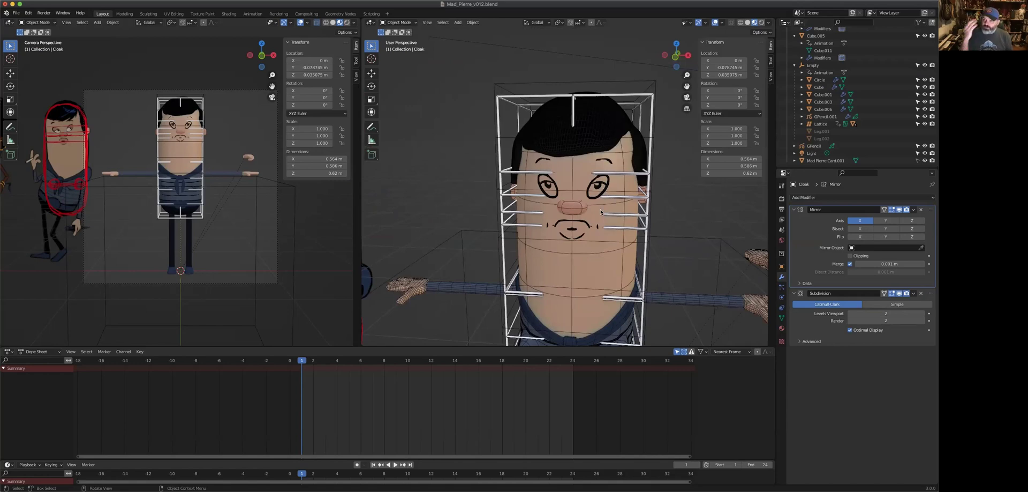
{"action": "left_click", "coordinate": [623, 261]}
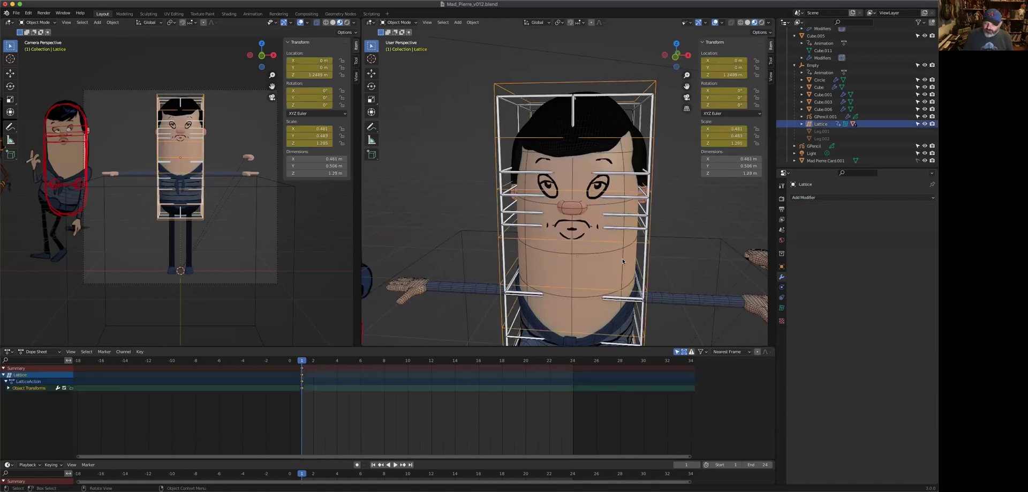
{"action": "left_click", "coordinate": [608, 188]}
{"action": "middle_click_drag", "start_coordinate": [605, 236], "coordinate": [596, 297]}
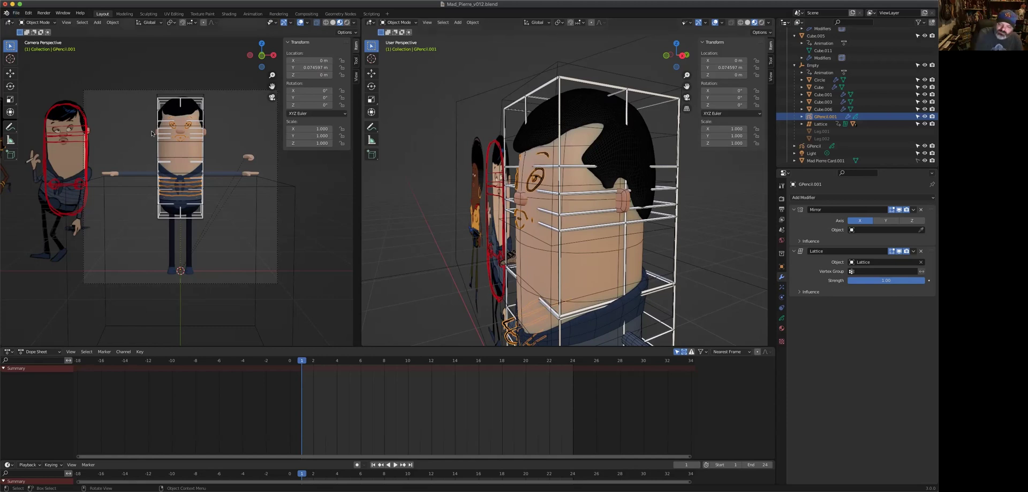
Step: Open the scene file Paris_Bar_2_v060_Distort.blend and hide the overlays in the camera view
{"action": "left_click", "coordinate": [16, 13]}
{"action": "mouse_move", "coordinate": [43, 36]}
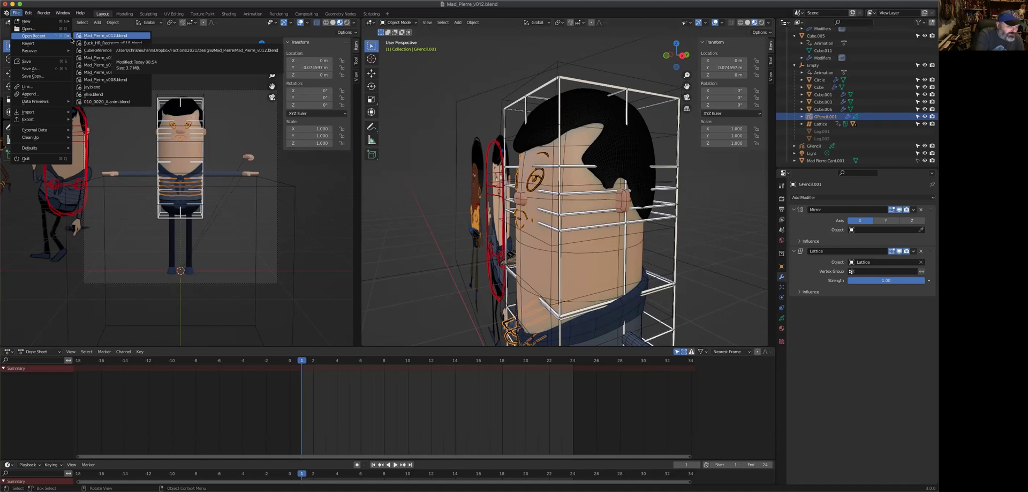
{"action": "left_click", "coordinate": [106, 35]}
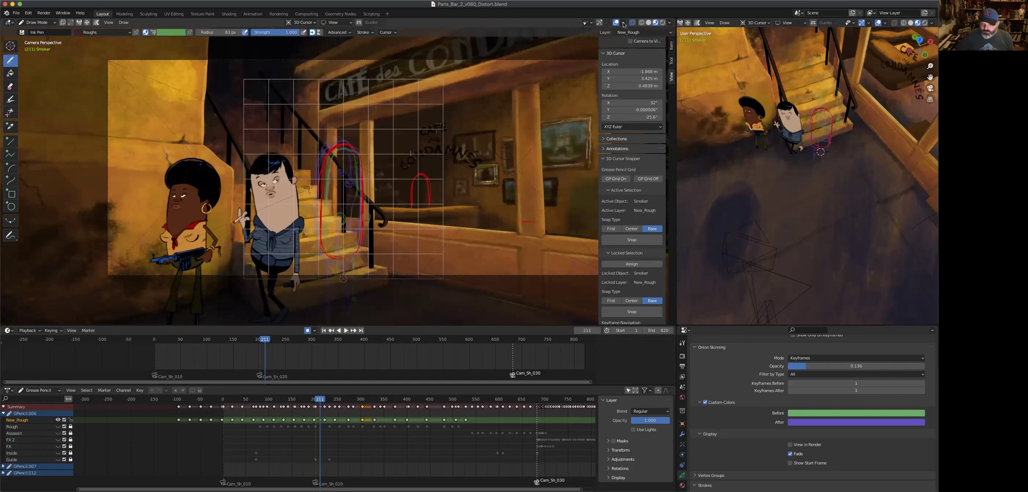
{"action": "left_click", "coordinate": [616, 23]}
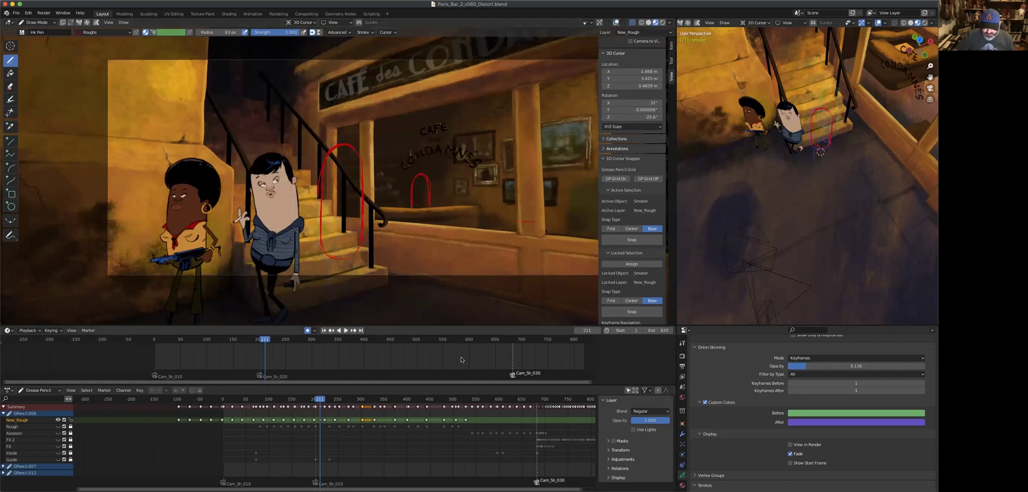
Step: Play the Paris bar animation from frame 1, replay it from an early frame, and stop at frame 633
{"action": "left_click", "coordinate": [323, 330]}
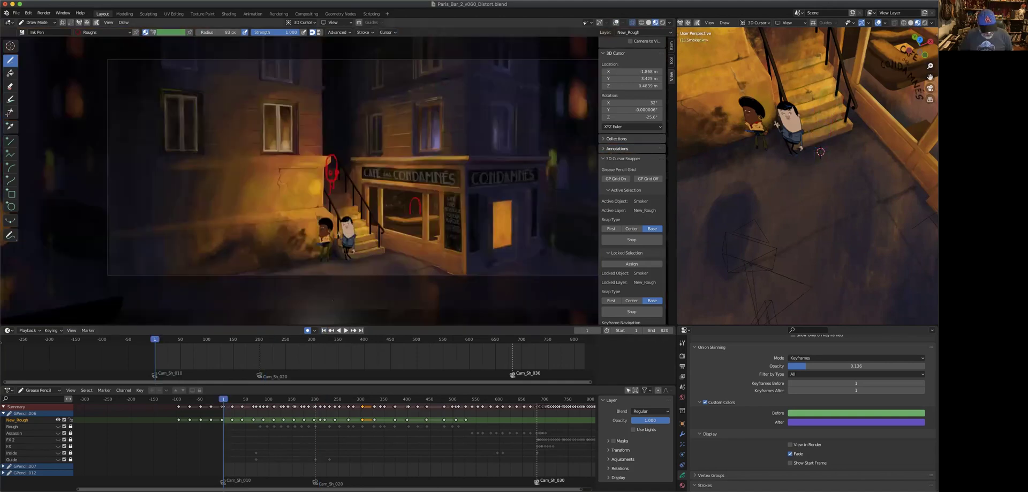
{"action": "middle_click_drag", "start_coordinate": [499, 293], "coordinate": [470, 304], "text": "shift"}
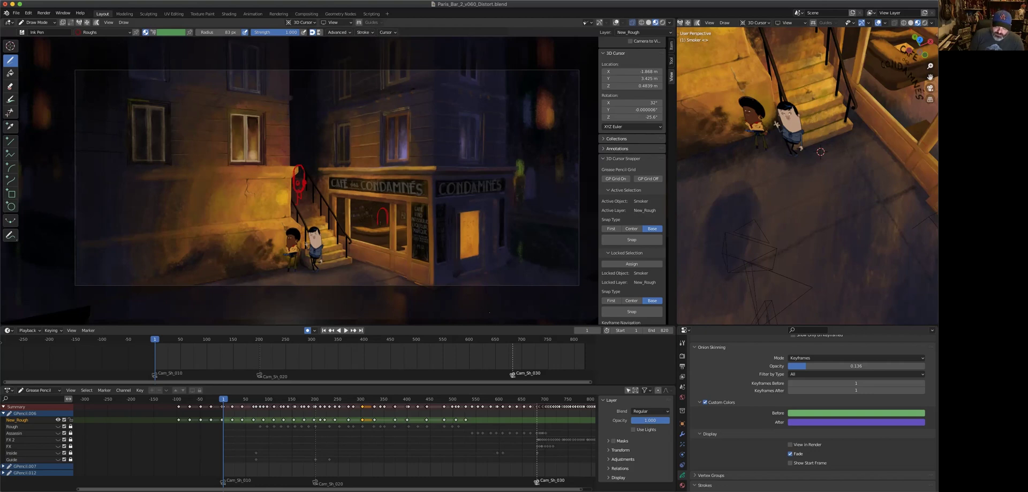
{"action": "key", "text": "space"}
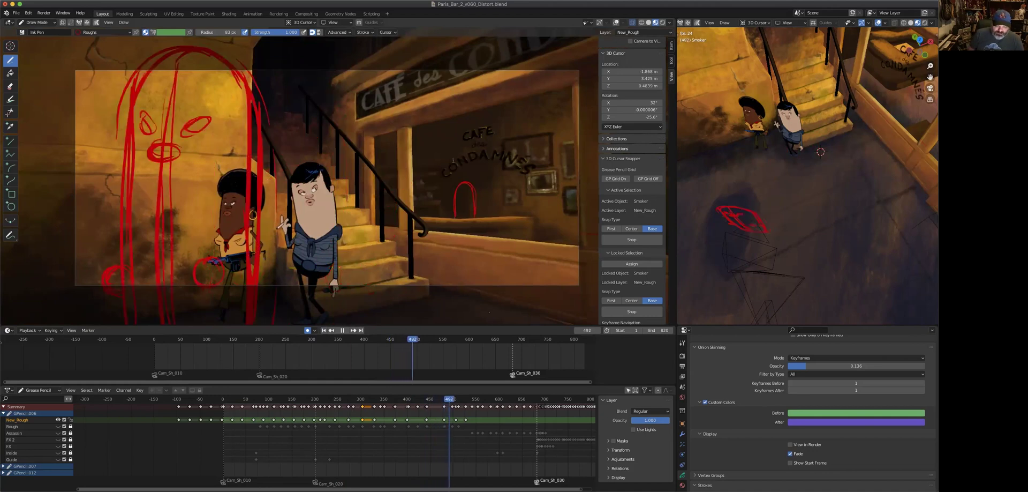
{"action": "left_click", "coordinate": [198, 343]}
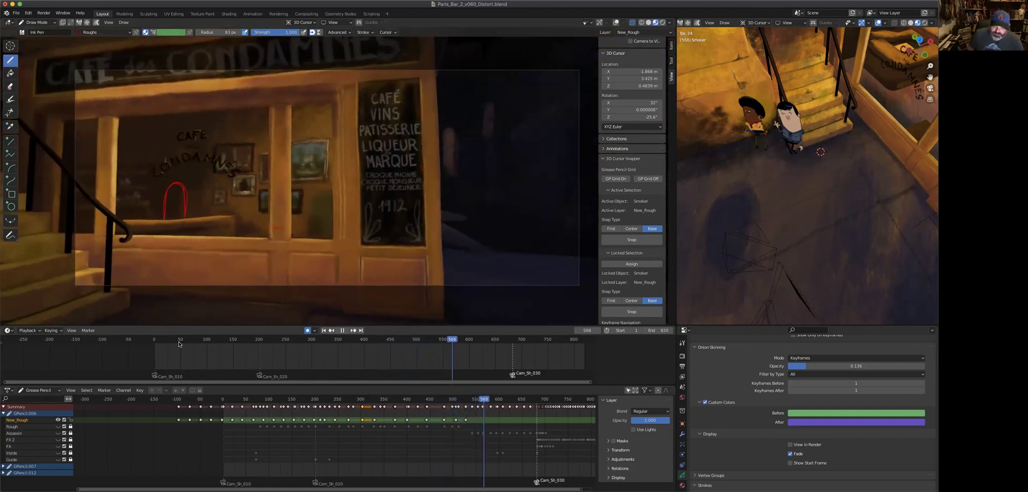
{"action": "key", "text": "space"}
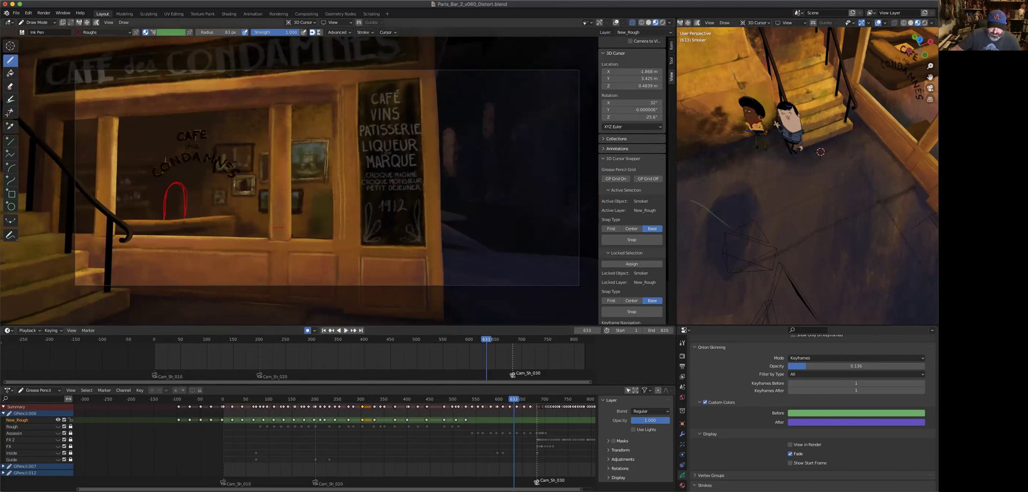
Step: Scrub back through the café shots to frame 15, and move forward to frame 45 to examine the rough red character
{"action": "left_click_drag", "start_coordinate": [483, 339], "coordinate": [455, 357]}
{"action": "key", "text": "space"}
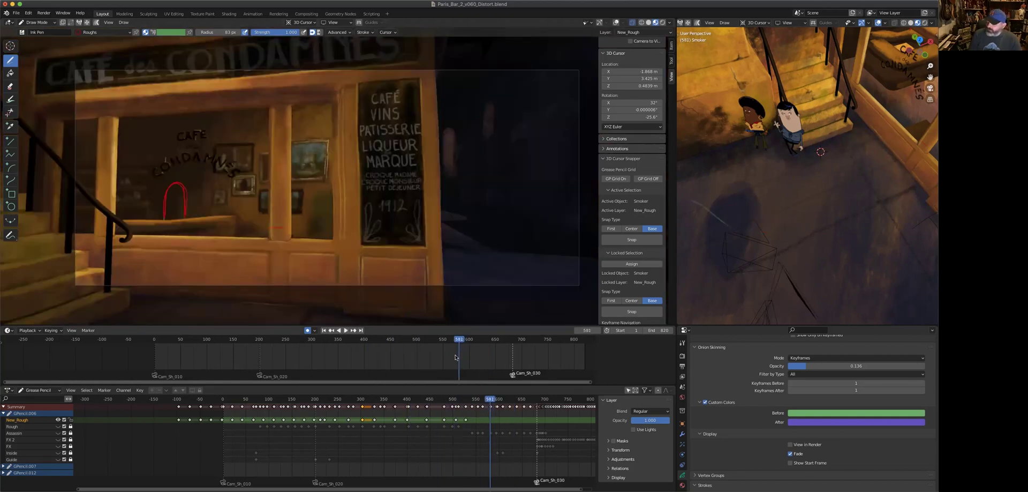
{"action": "left_click_drag", "start_coordinate": [462, 345], "coordinate": [161, 357]}
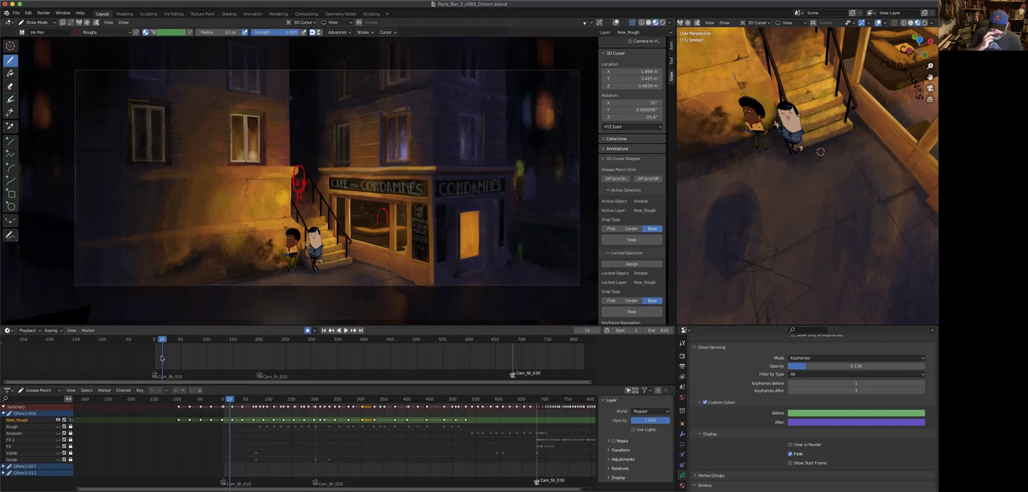
{"action": "left_click_drag", "start_coordinate": [162, 358], "coordinate": [174, 343]}
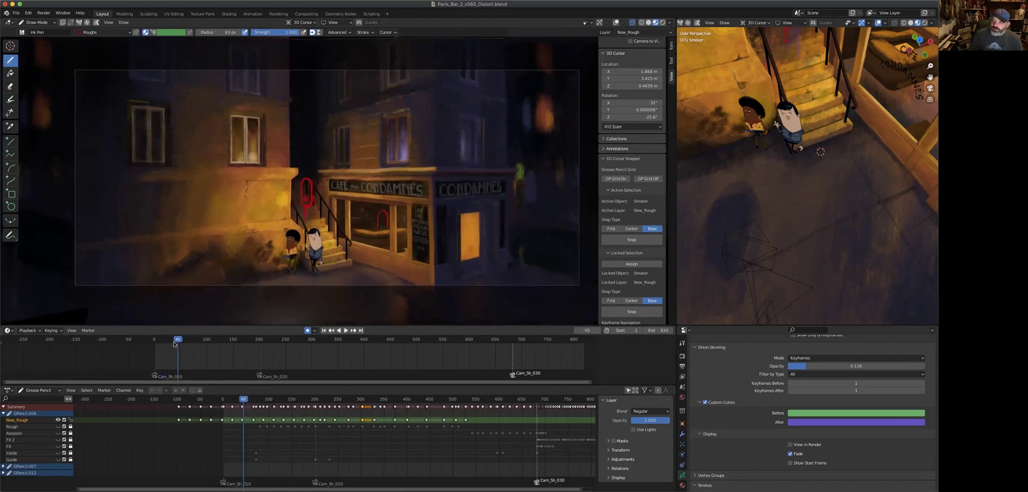